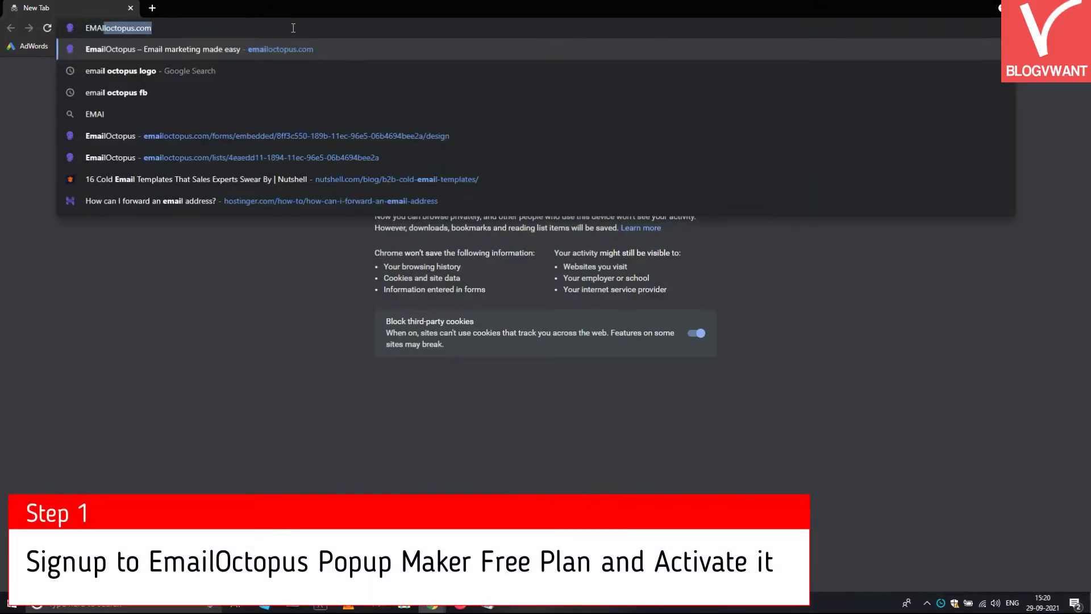
Sign up on emailoctopus.com with saved credentials and accept cookies to reach the welcome dashboard
key(Return)
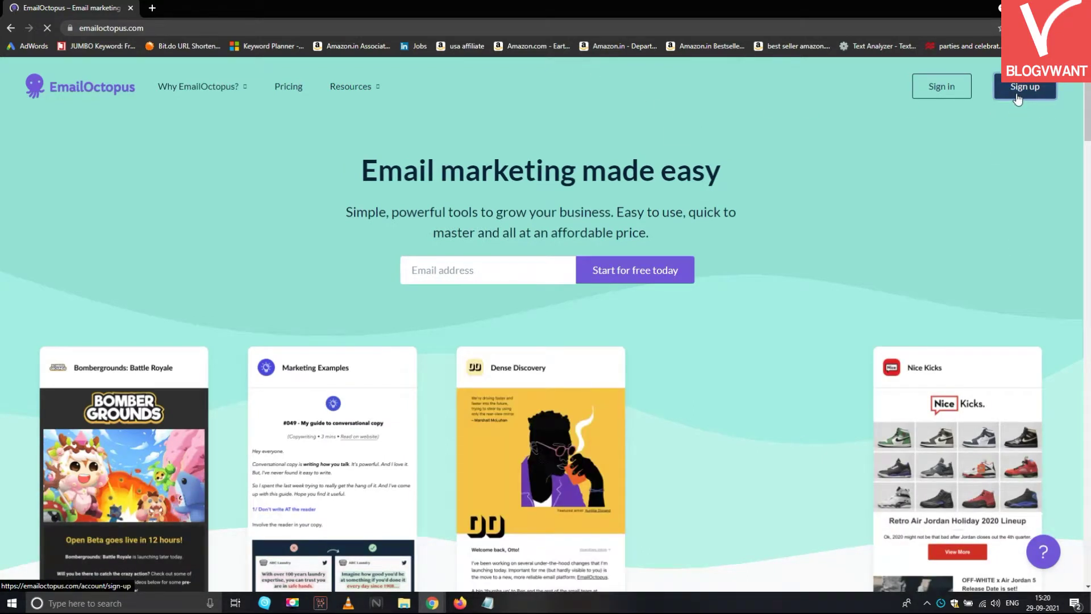
click(1017, 90)
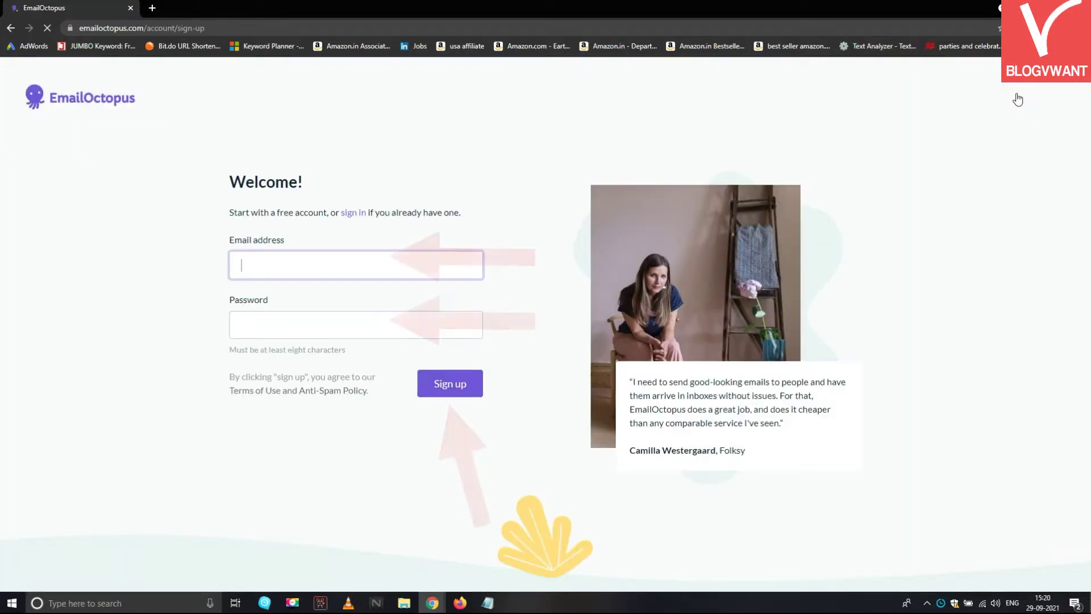
click(299, 266)
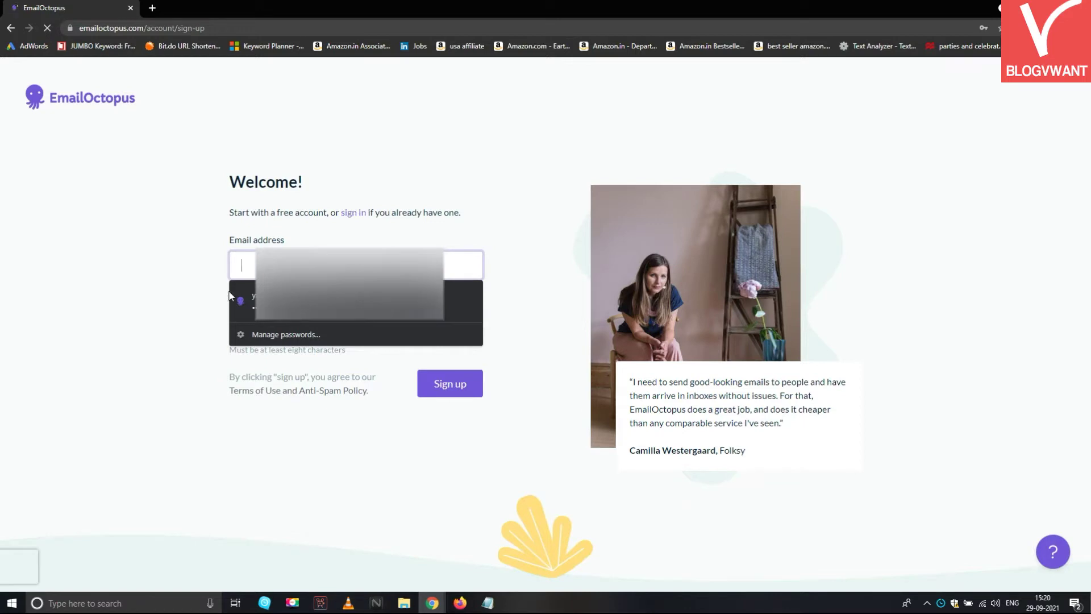
click(230, 295)
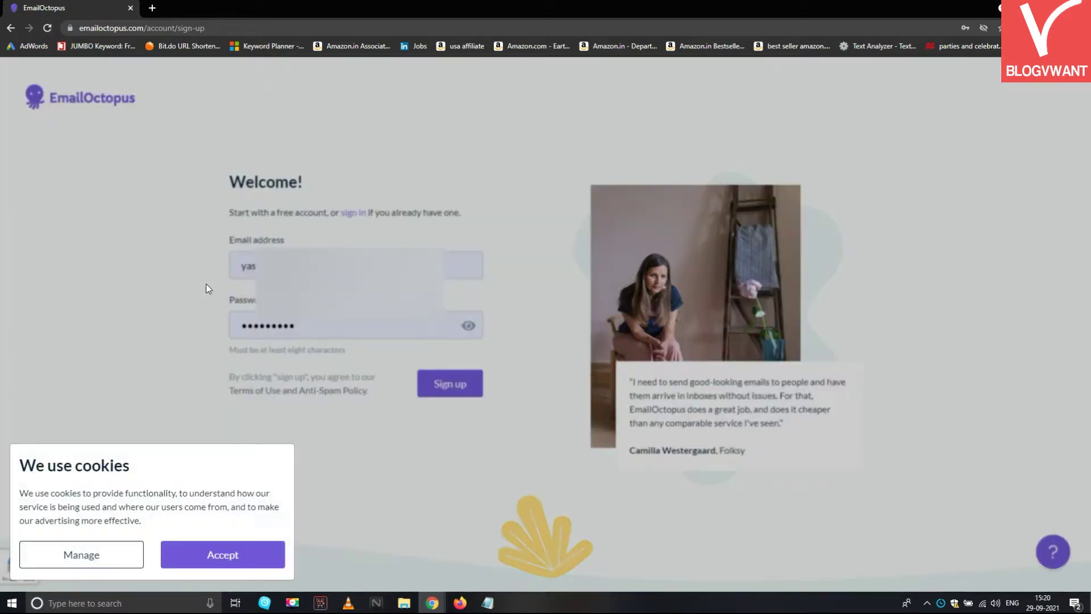
click(173, 546)
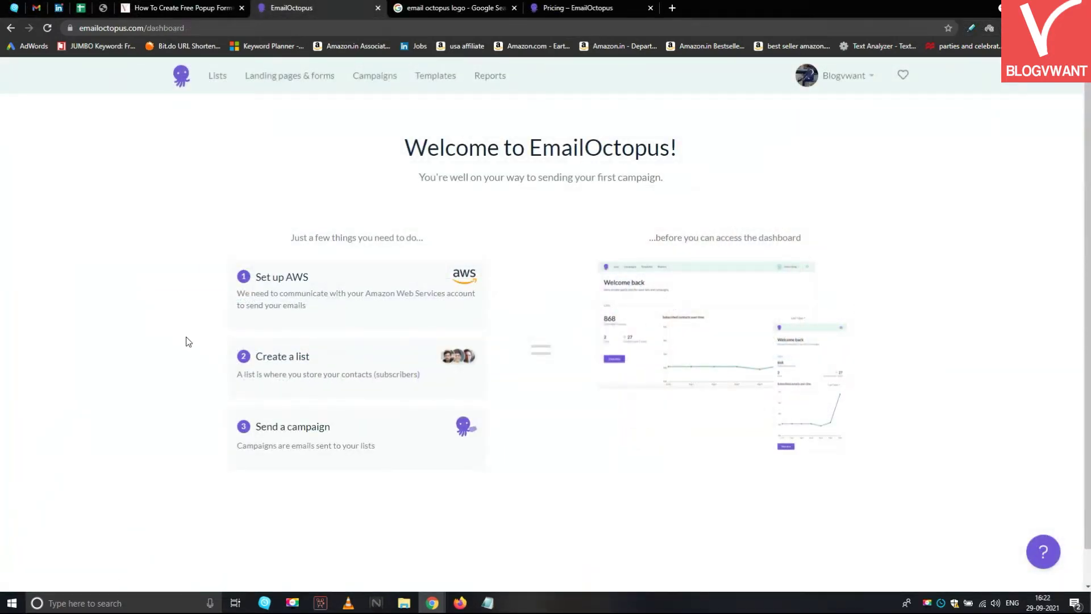
drag(187, 337, 355, 459)
click(131, 363)
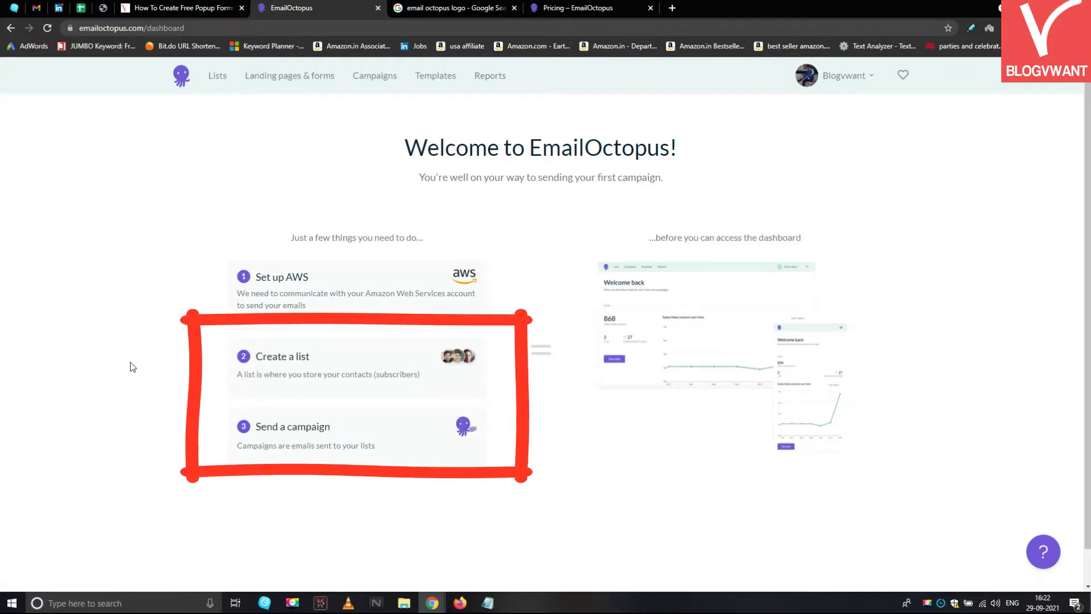
mouse_move(130, 366)
mouse_down()
mouse_move(347, 464)
mouse_move(404, 465)
mouse_up()
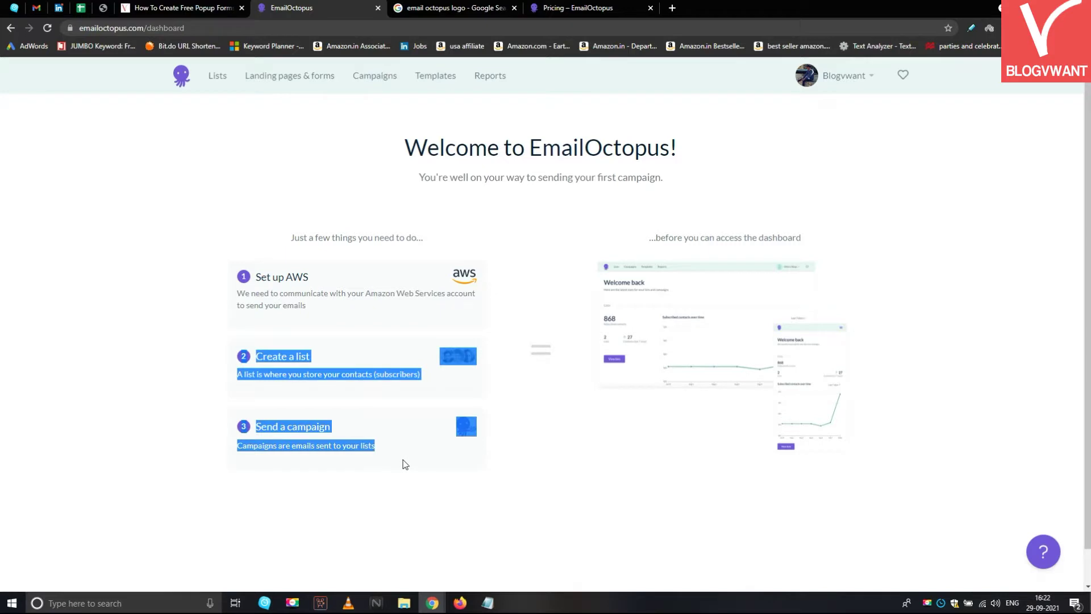
click(557, 460)
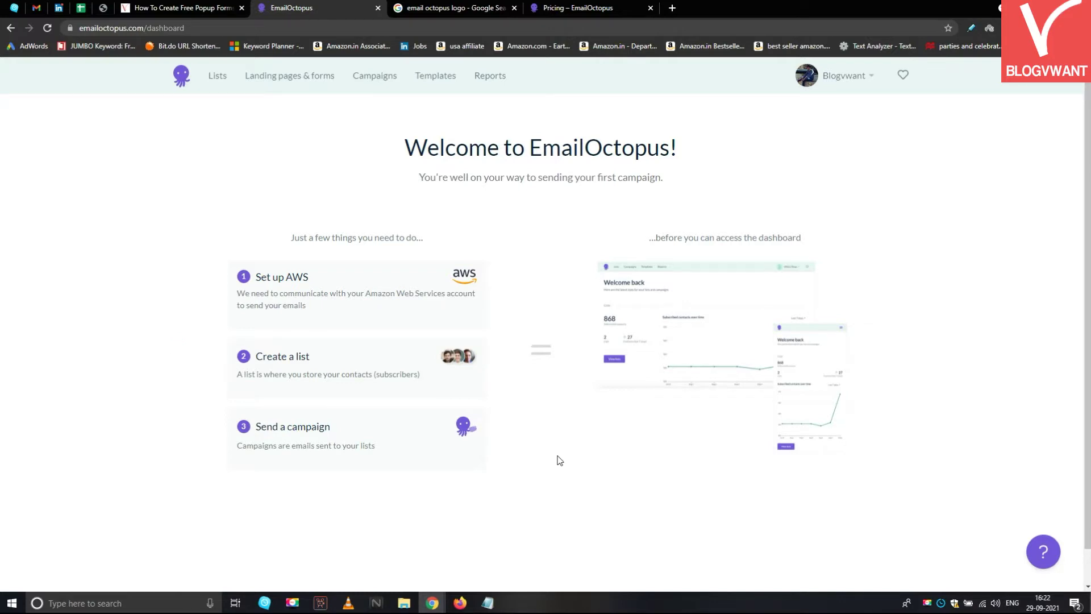
click(315, 365)
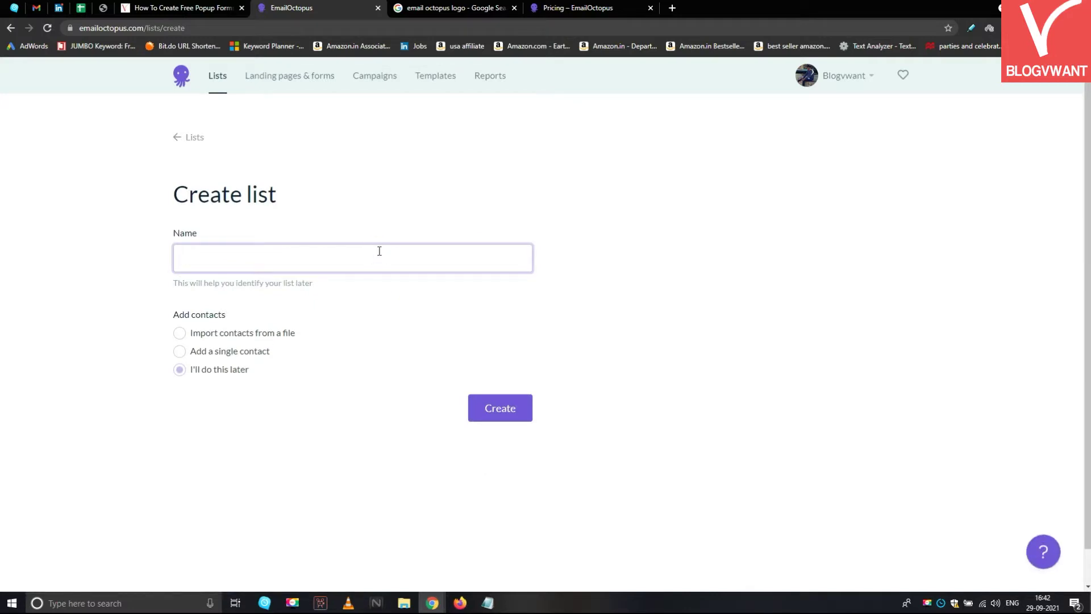
Create a contact list named TEST1, leaving contact import for later
click(263, 344)
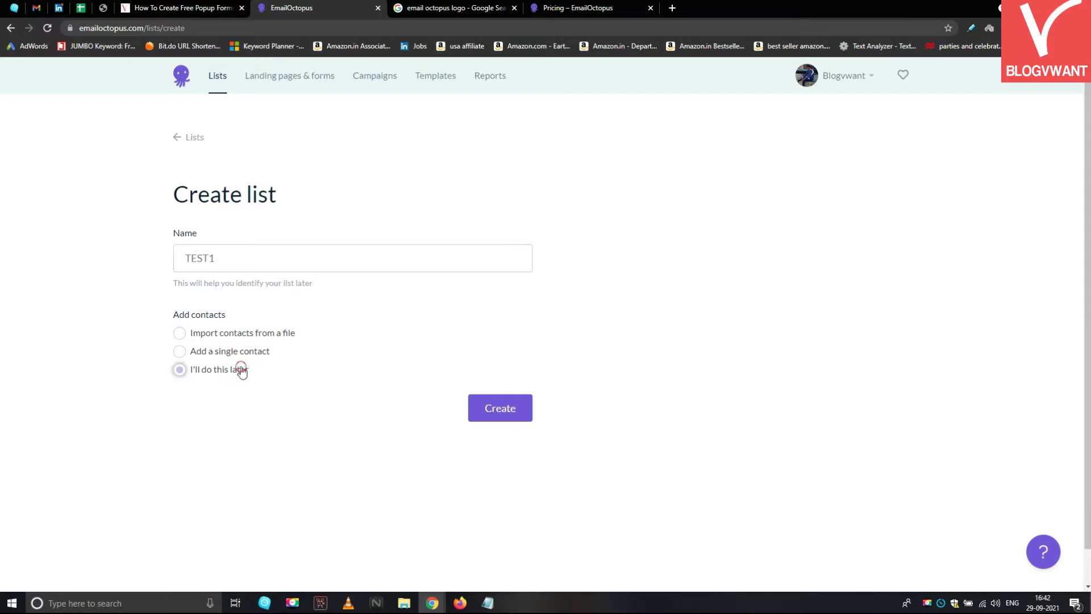
click(504, 412)
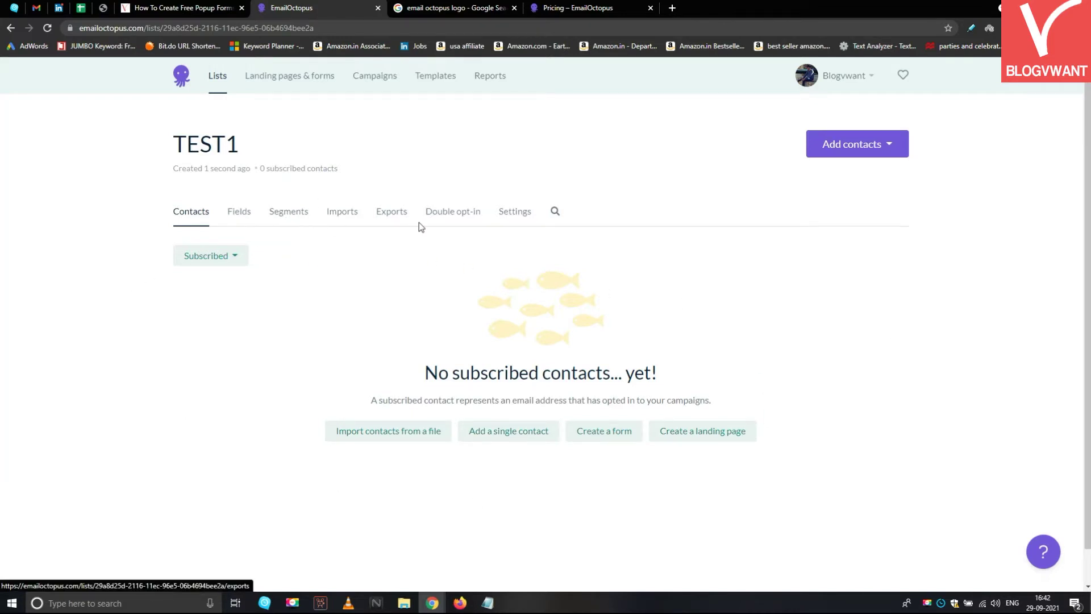
Start a pop-up website form under Landing pages & forms, saved to the TEST1 list
click(327, 84)
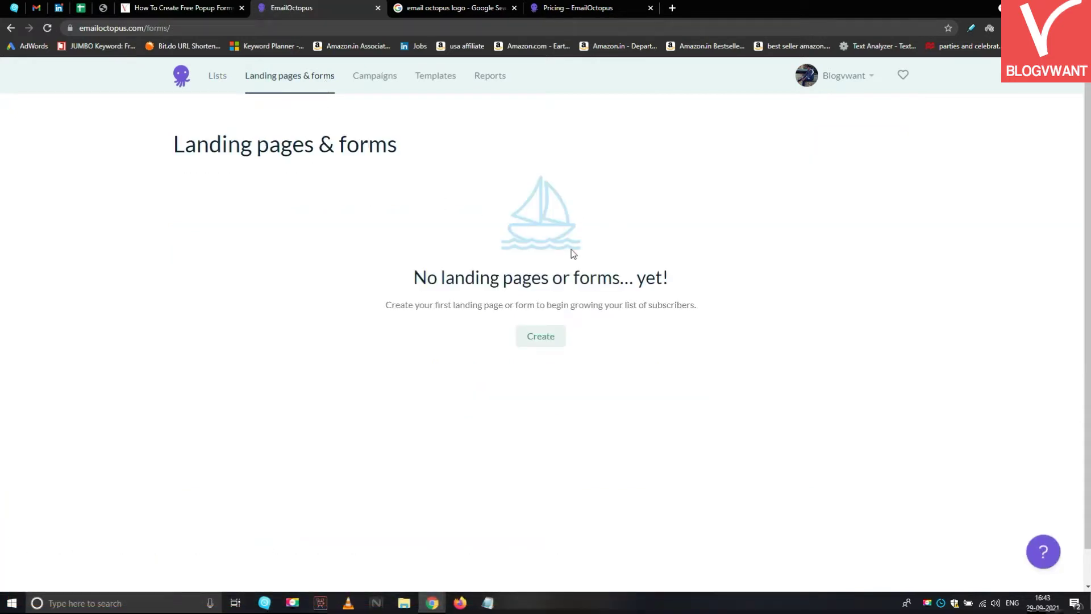
click(540, 345)
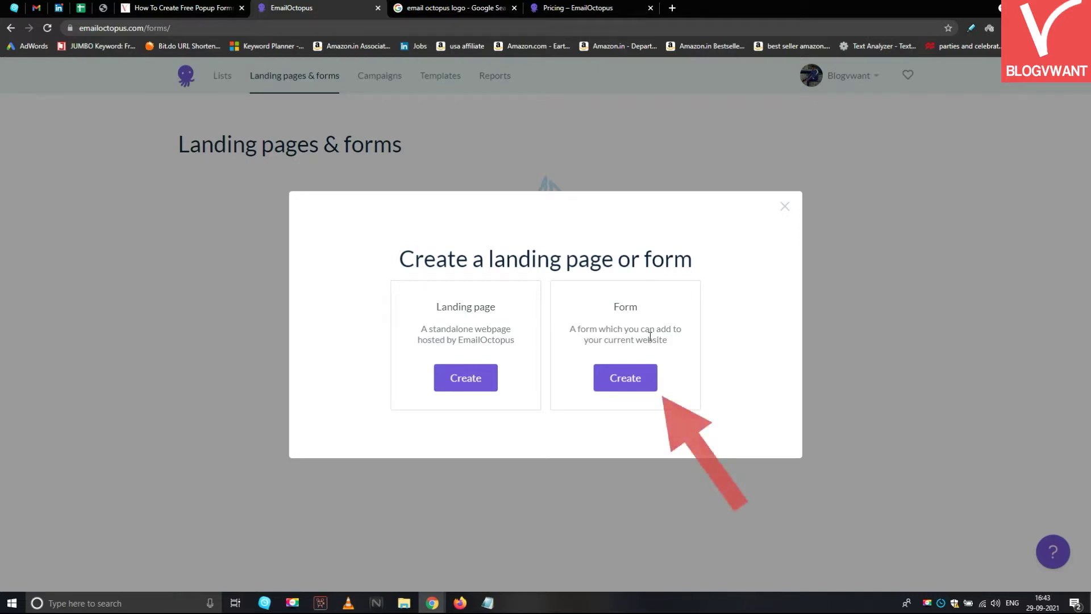
click(656, 379)
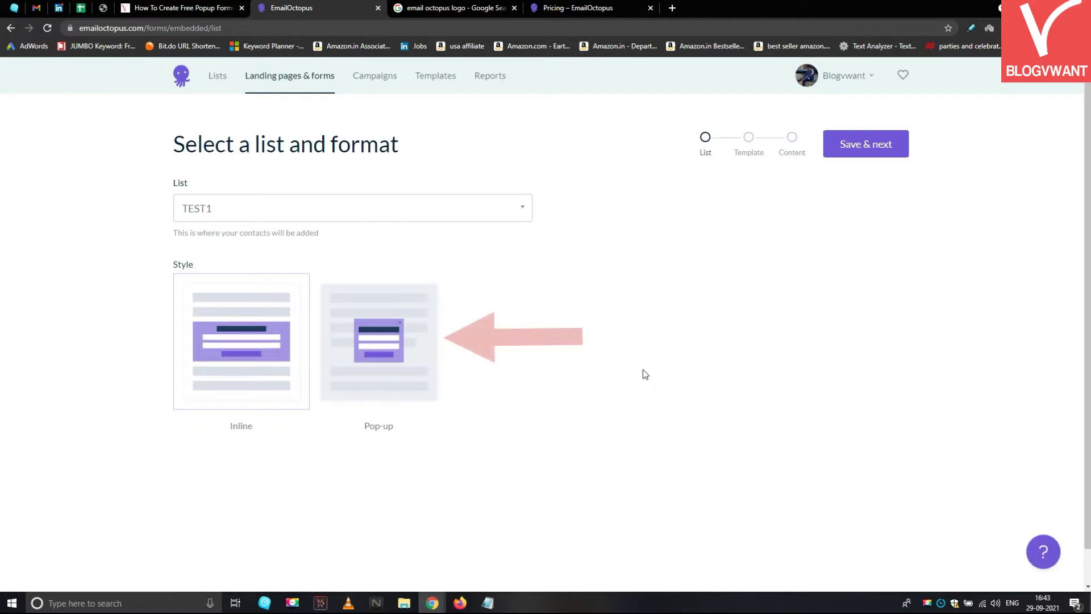
click(390, 320)
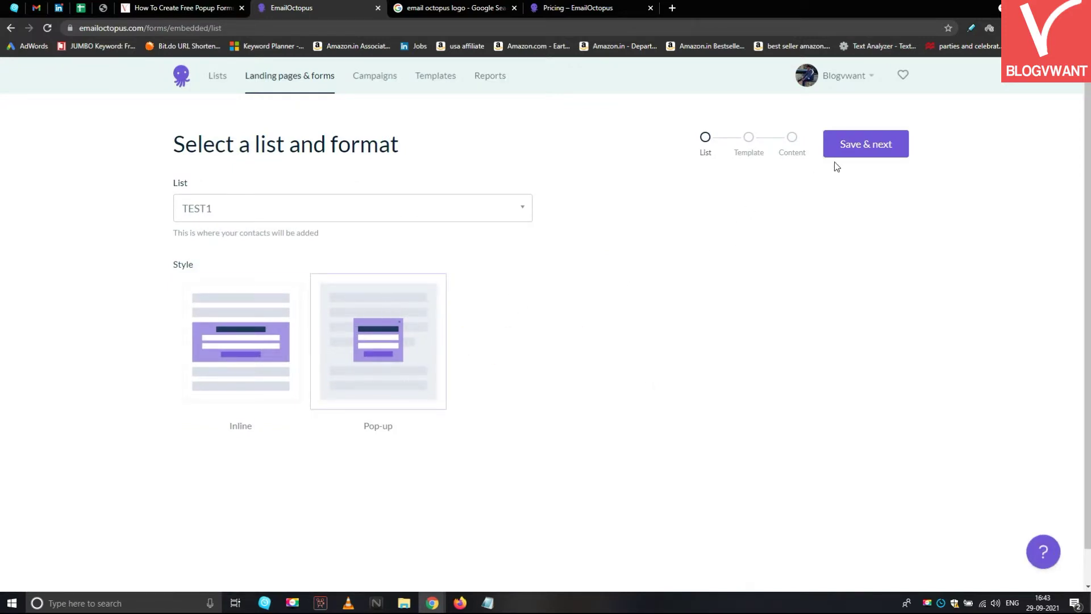
click(851, 150)
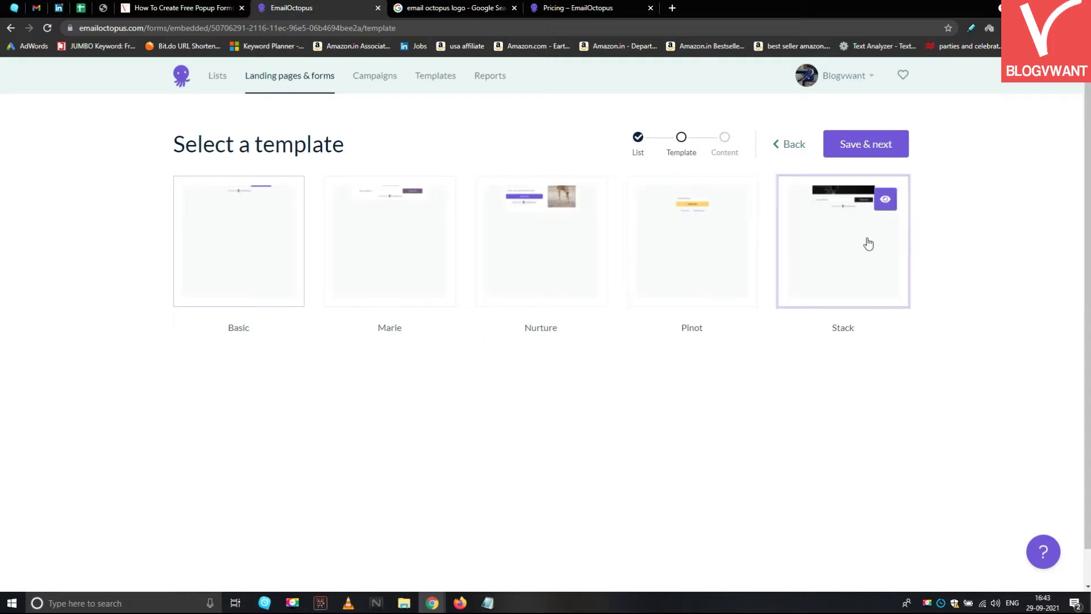
Preview the Nurture template, then choose it for the pop-up form
mouse_move(540, 241)
click(580, 198)
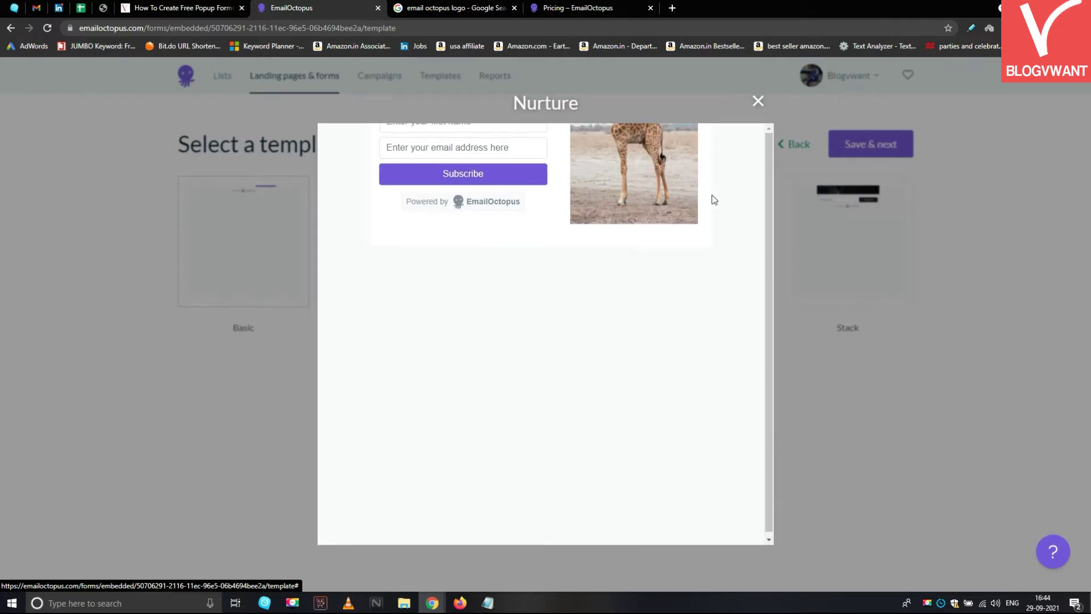
click(757, 101)
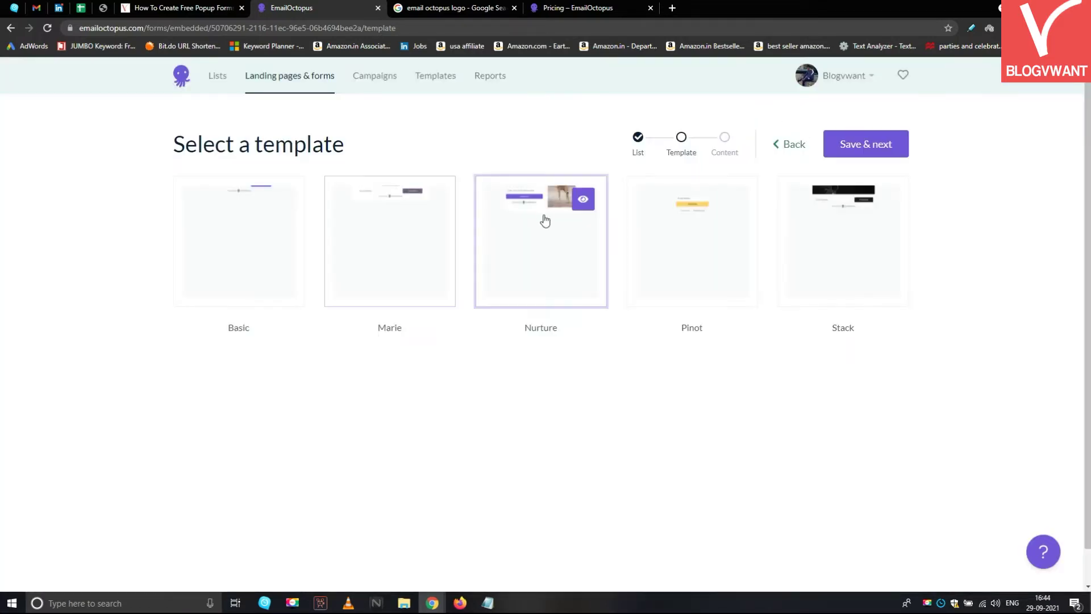
click(545, 221)
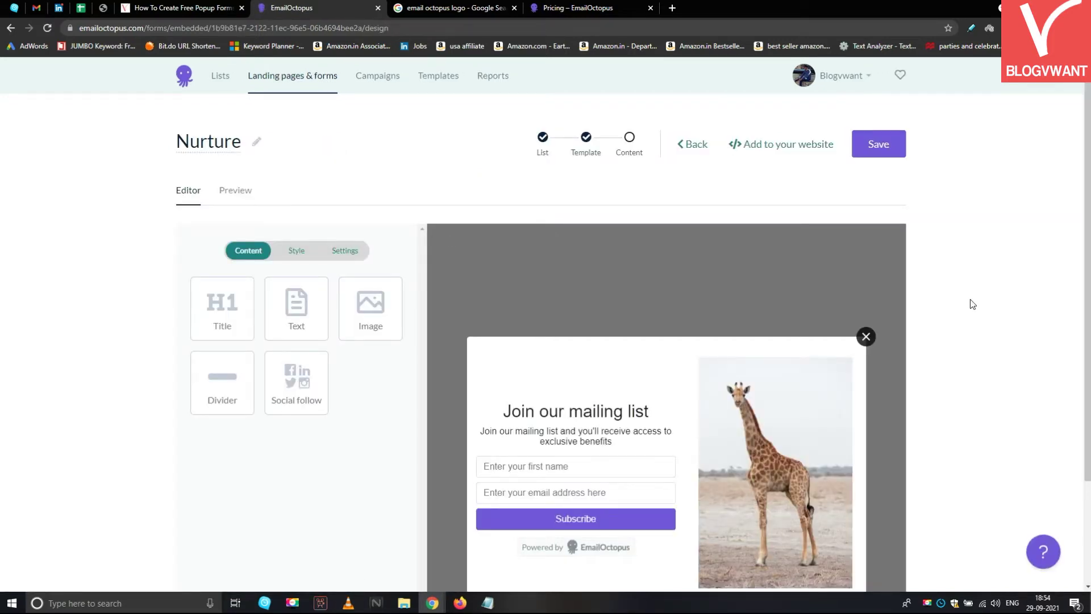
scroll(970, 304, down, 2)
scroll(970, 305, up, 1)
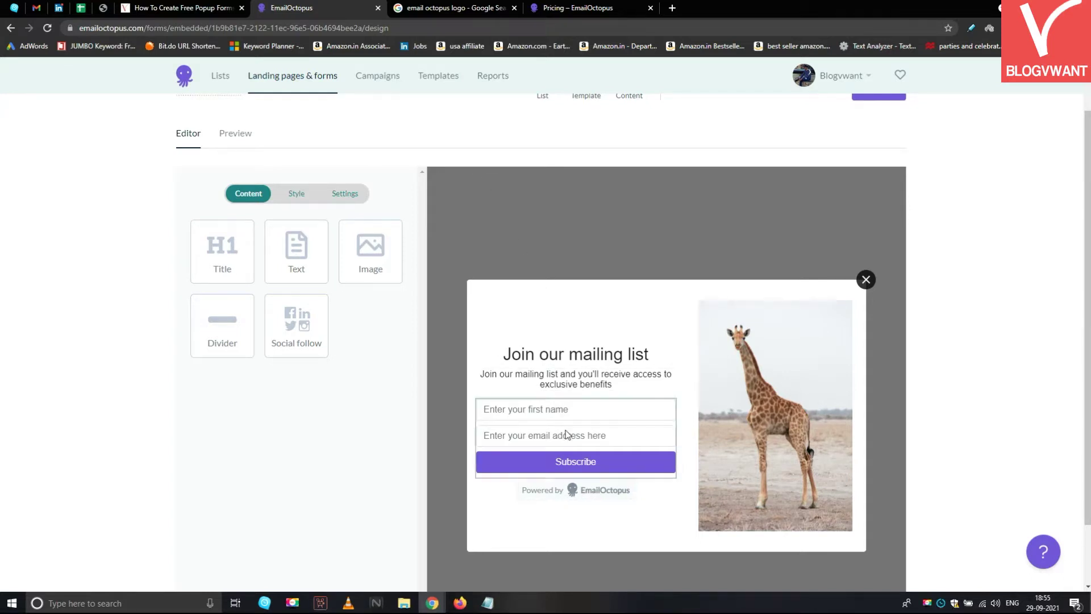
Drag a Social follow block into the pop-up just below the Subscribe button
mouse_move(316, 333)
mouse_down()
mouse_move(486, 327)
mouse_move(580, 493)
mouse_up()
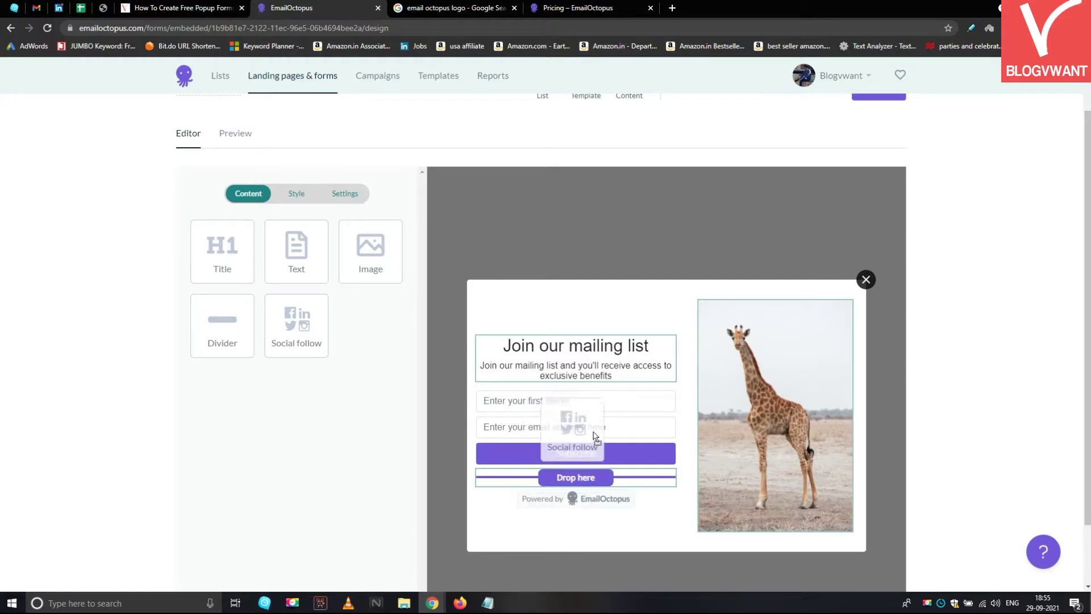
drag(581, 493, 599, 484)
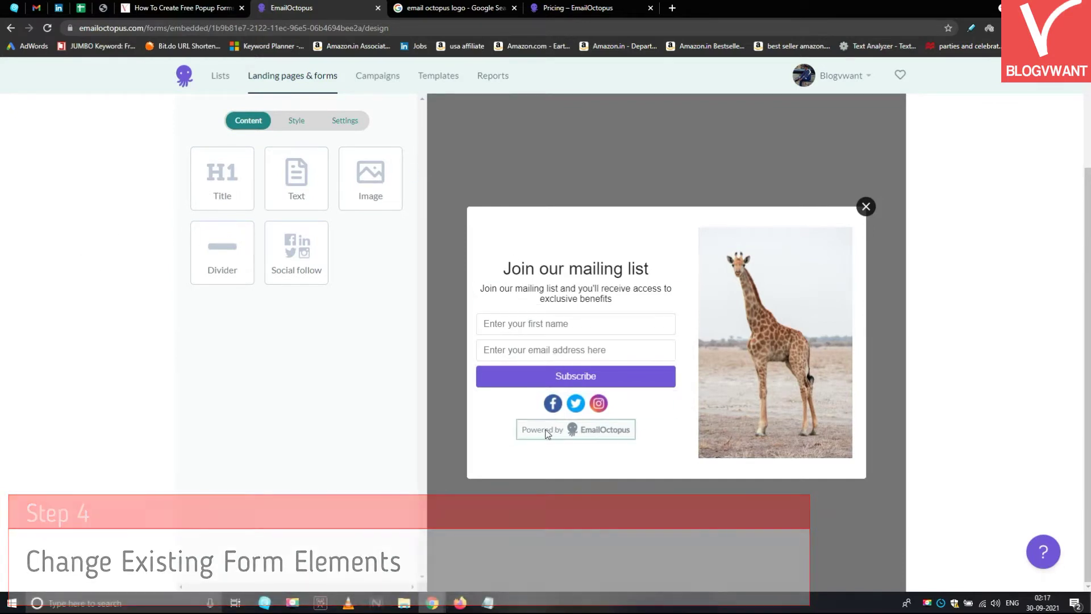
Set the social follow block's button style to Square
click(530, 402)
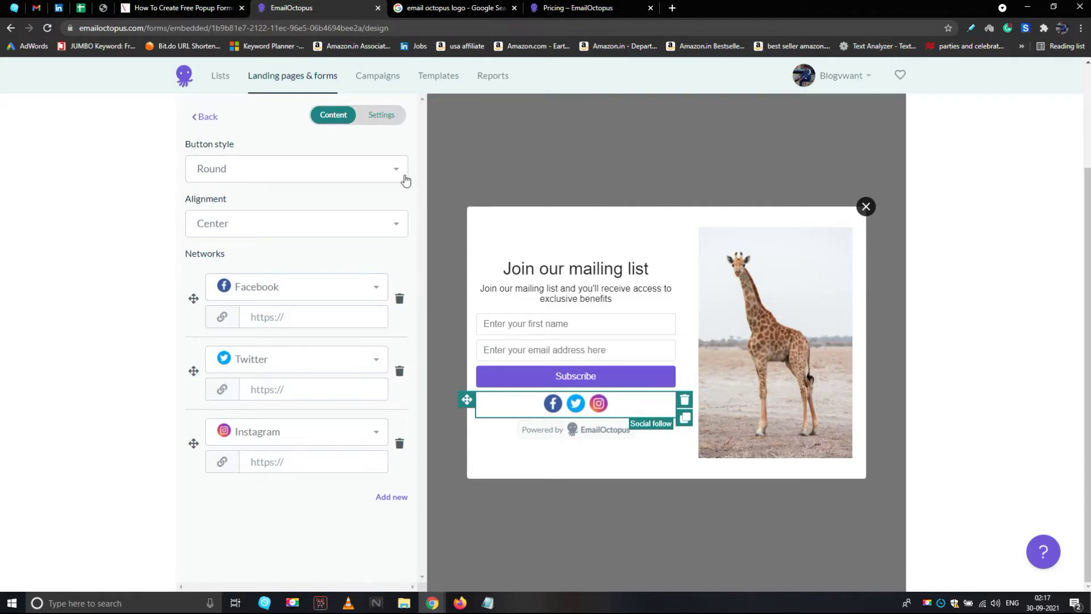
click(362, 176)
click(356, 215)
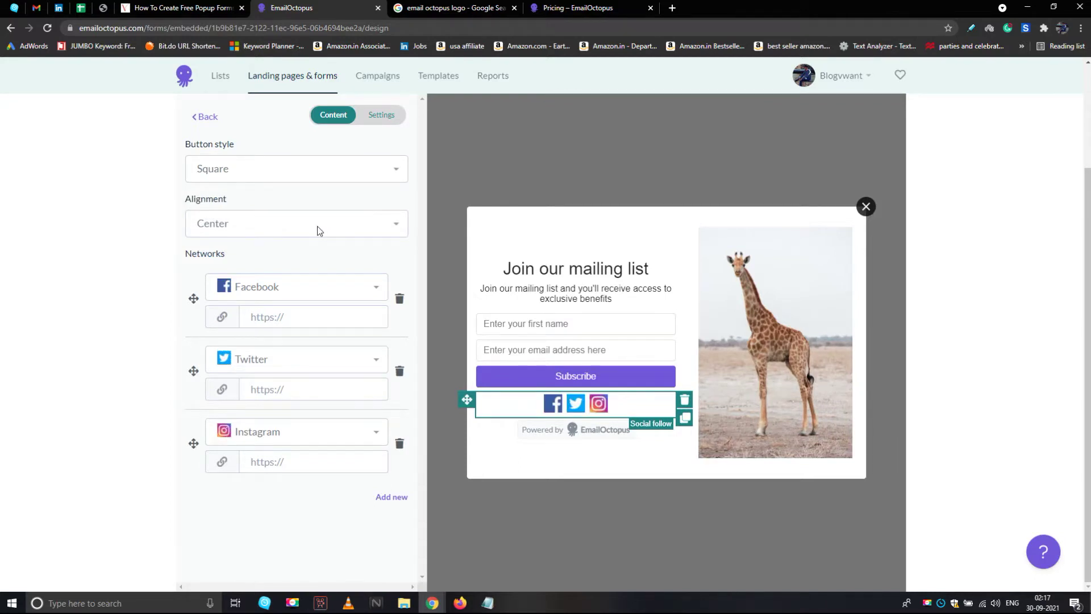
Review the social block's alignment, network and spacing options, then select the giraffe image
click(289, 223)
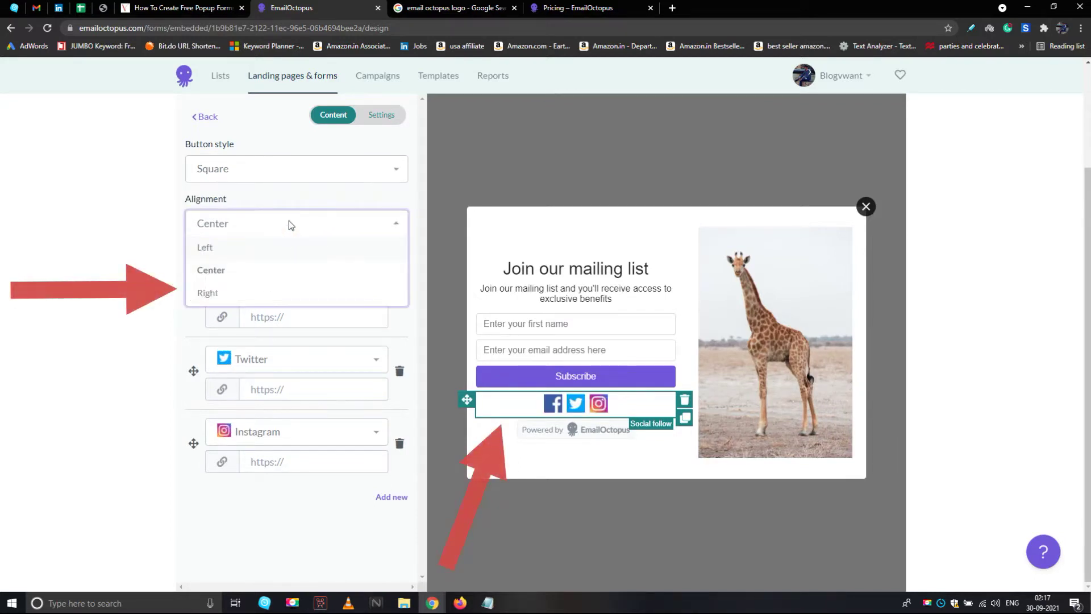
click(301, 286)
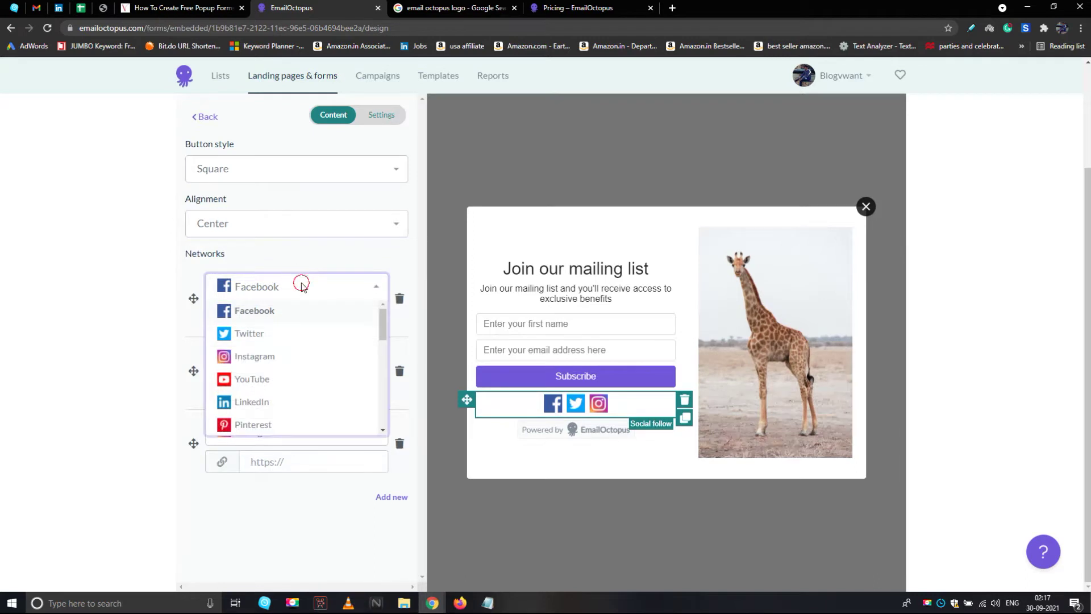
scroll(274, 372, down, 3)
scroll(274, 375, down, 2)
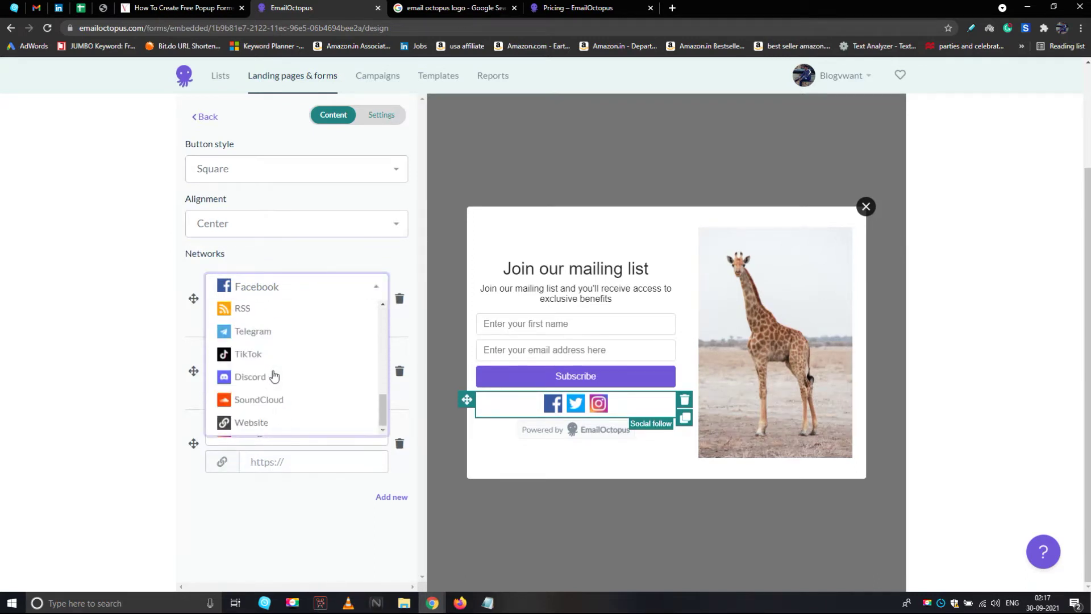
click(152, 392)
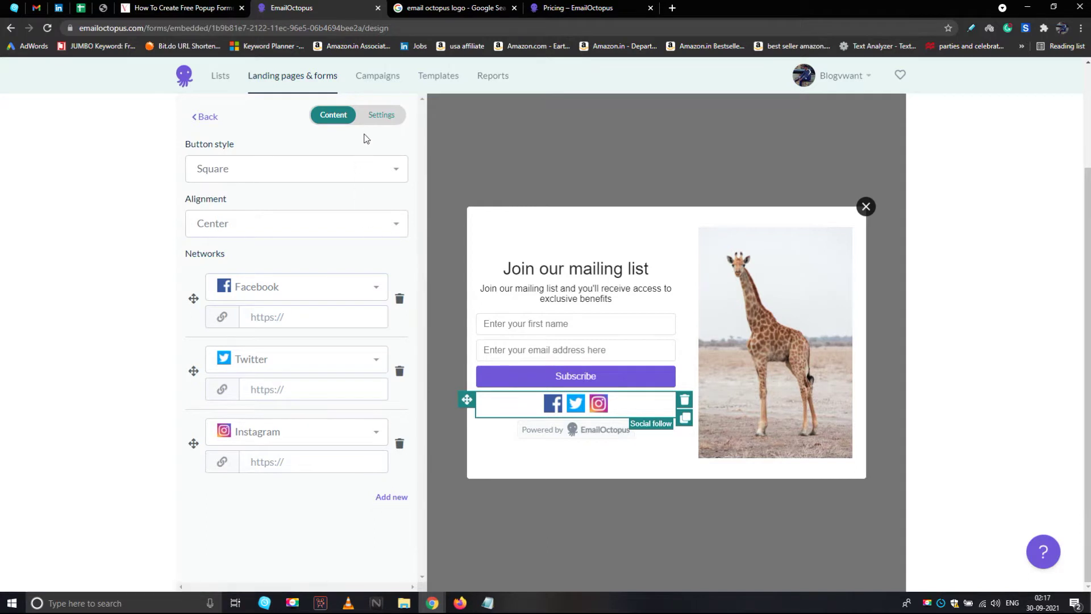
click(376, 116)
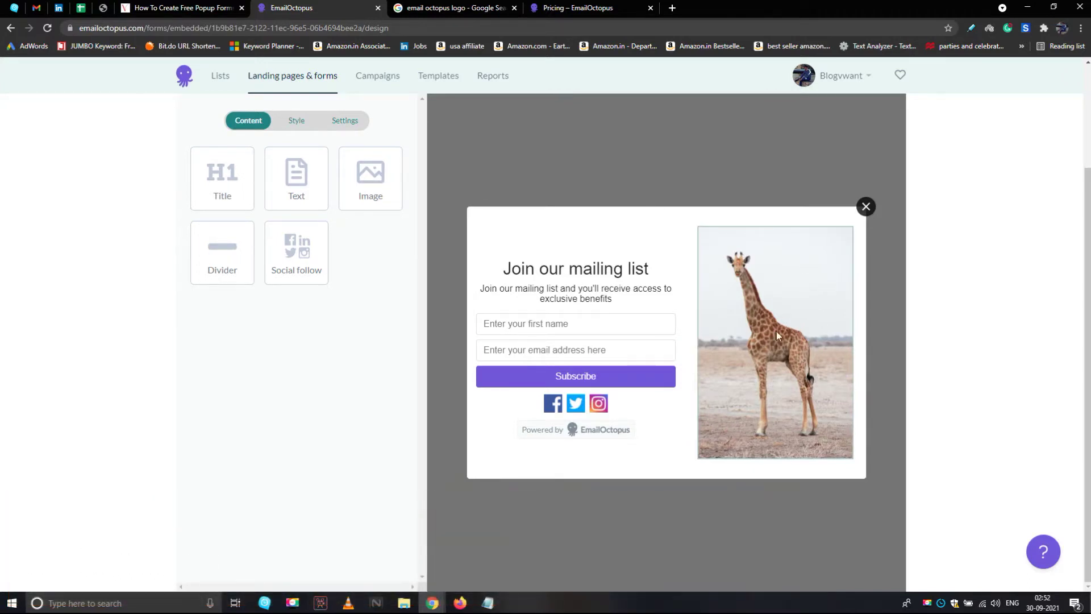
click(782, 290)
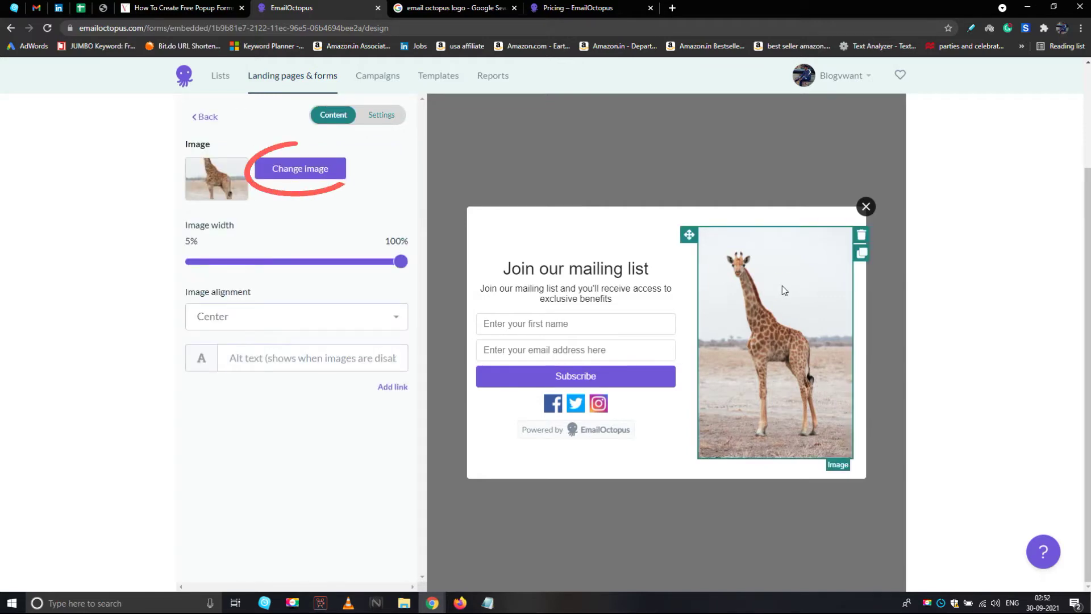
Replace the giraffe with the ss.png envelope illustration, align it left, and add a link
click(280, 169)
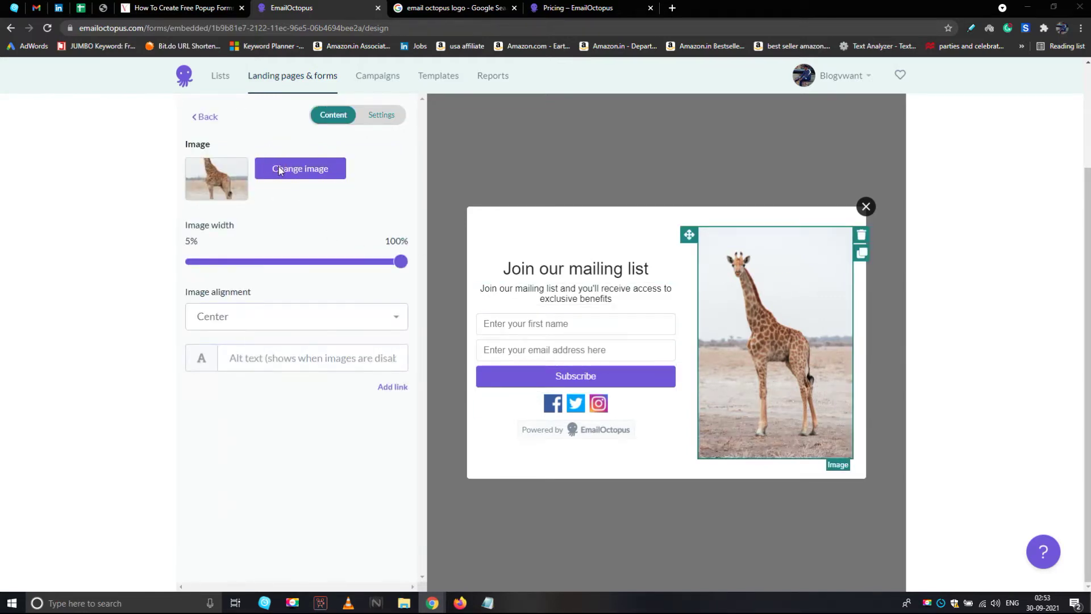
click(377, 90)
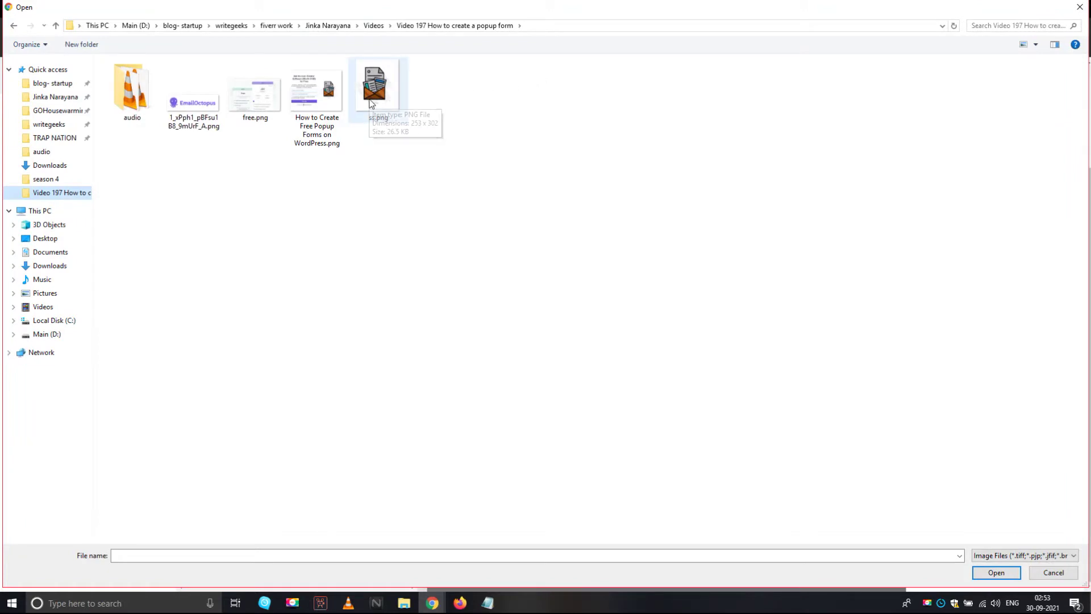
double_click(365, 85)
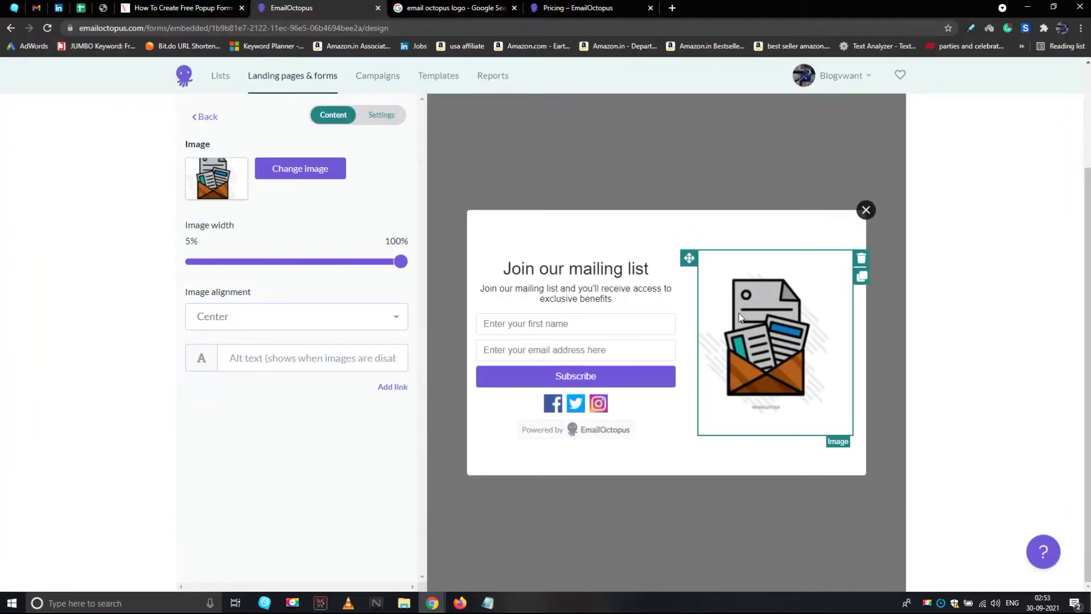
click(290, 316)
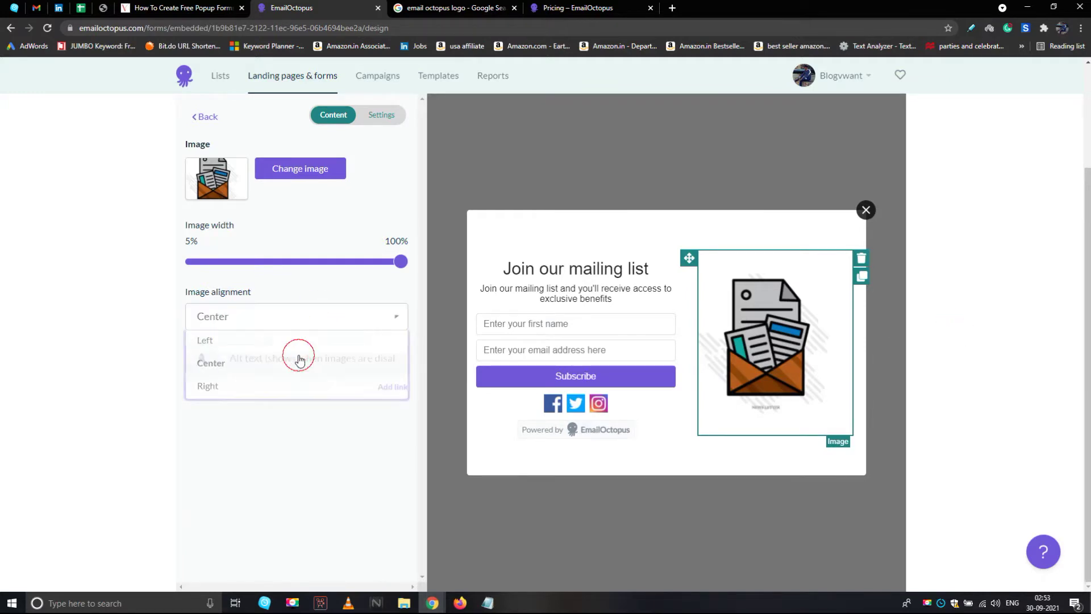
click(270, 339)
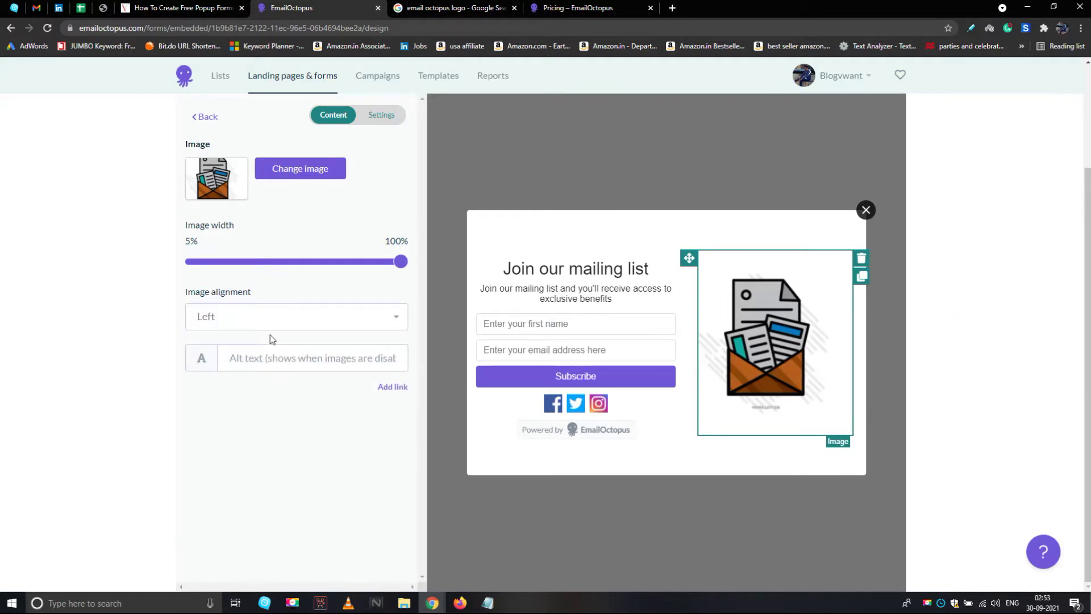
click(392, 387)
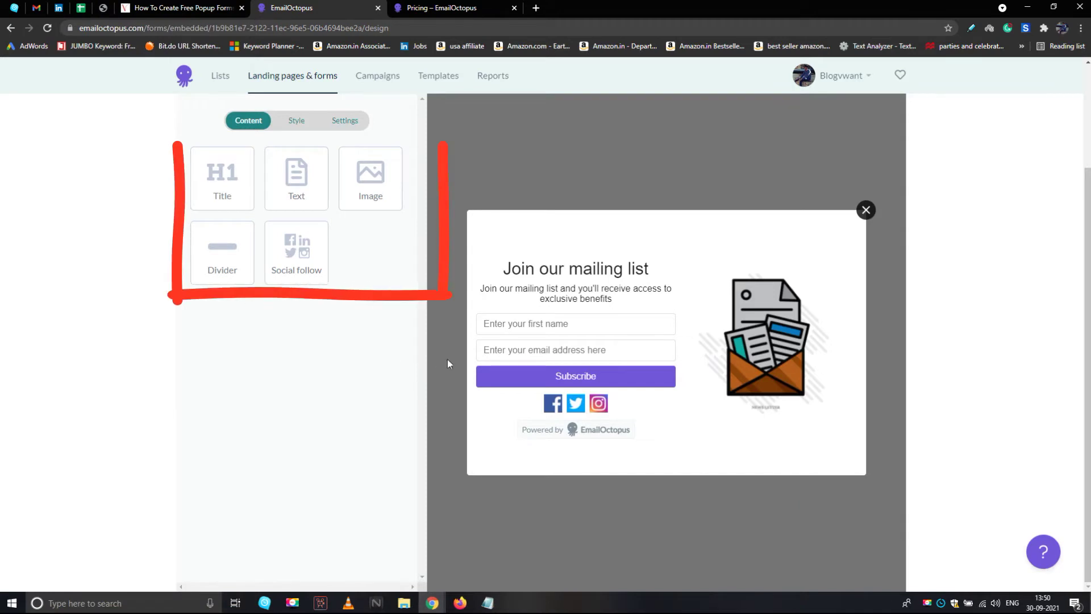
Show the form block's settings and highlight the Available fields label listing Last name
click(637, 324)
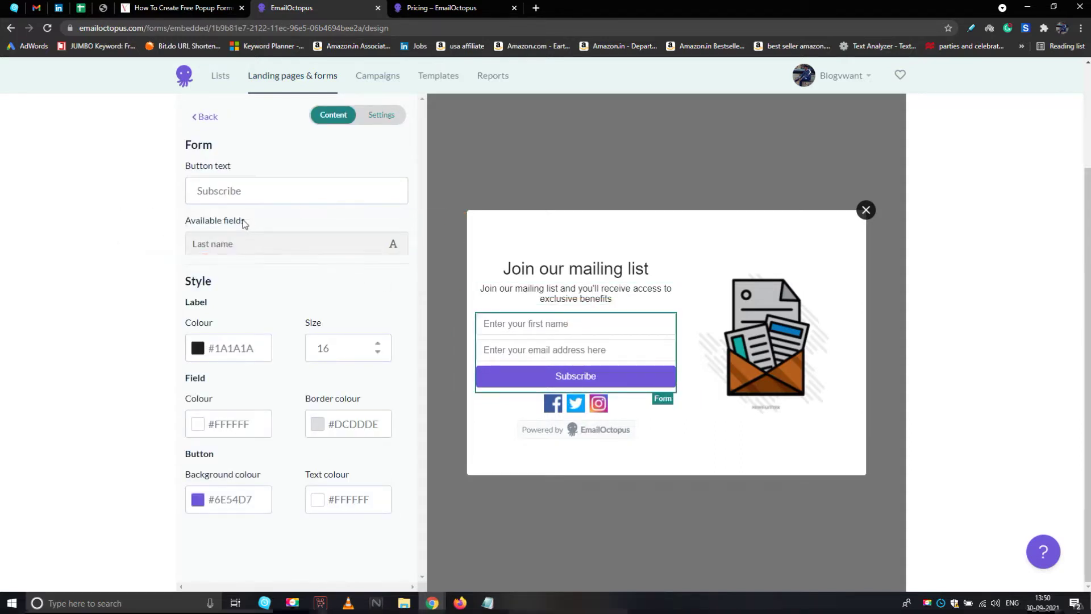
triple_click(203, 222)
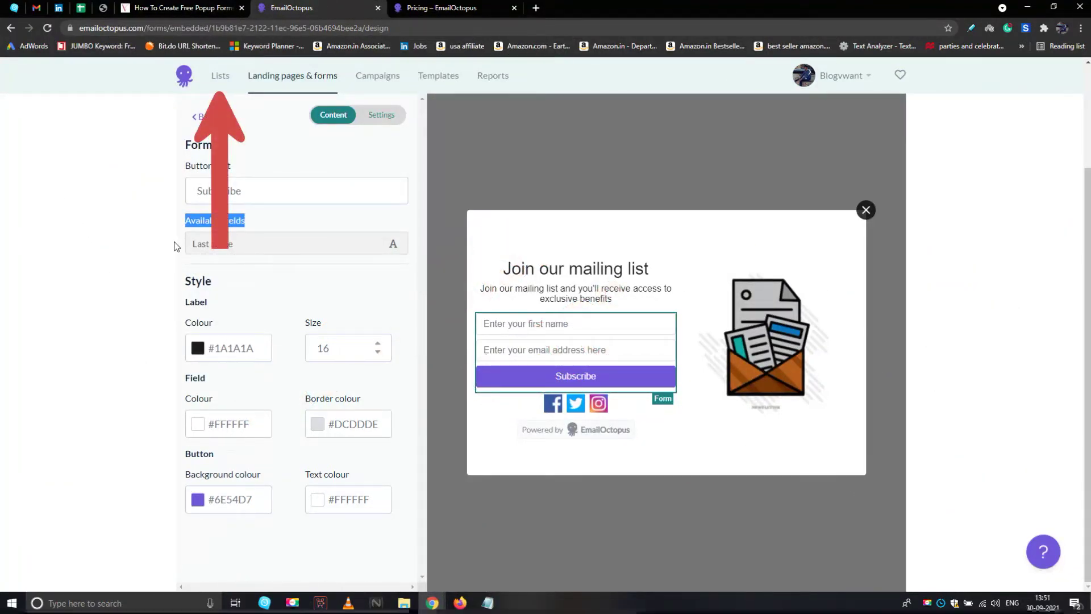
Open Lists in a new tab and go to the empty TEST1 list
right_click(221, 84)
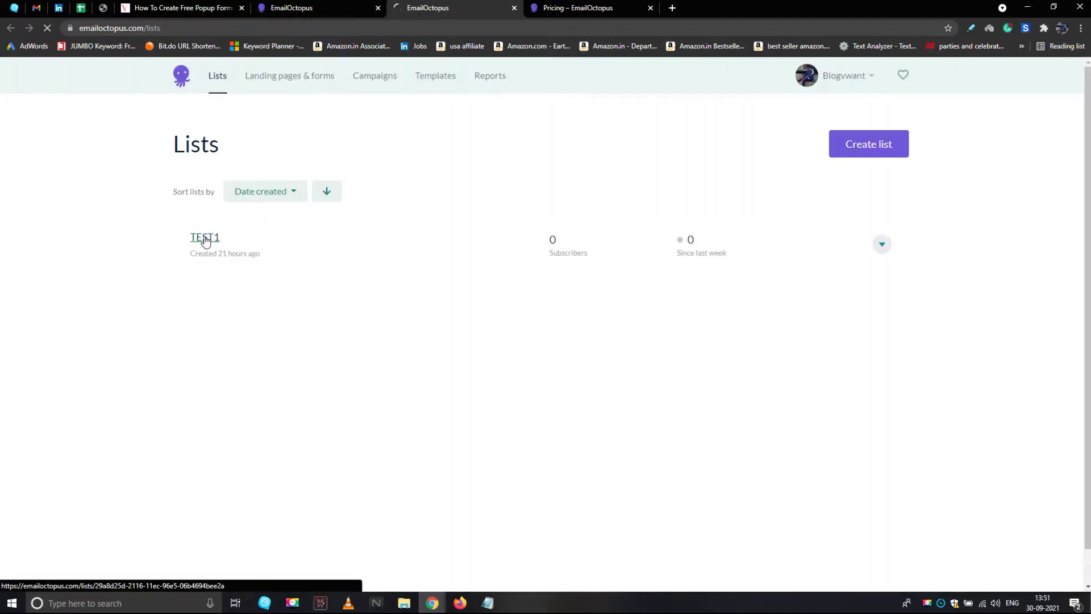
click(204, 238)
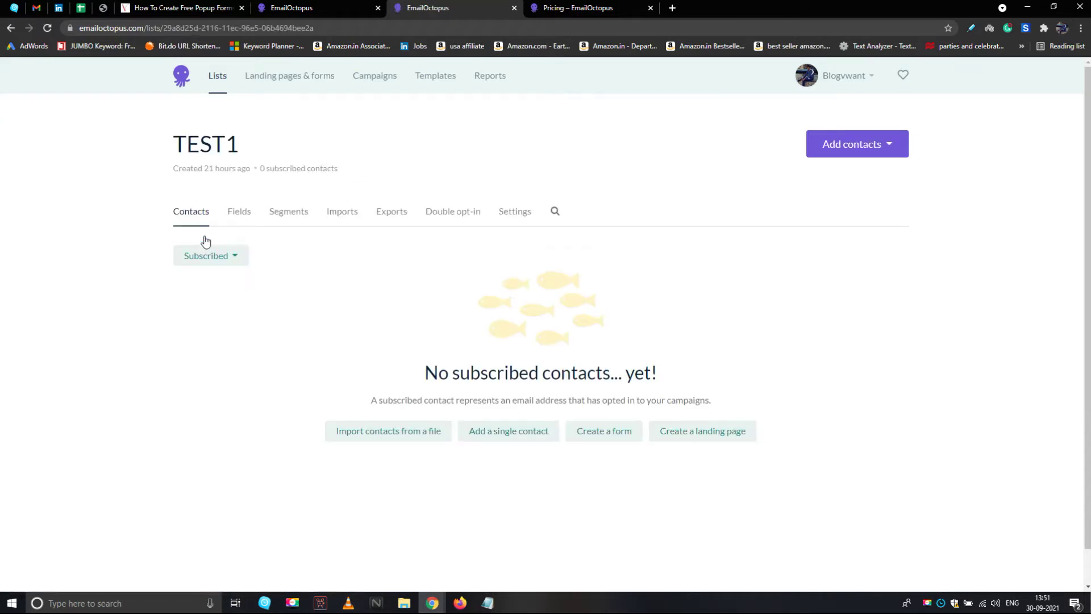
Add a text field named City Name on the TEST1 list's Fields tab
click(237, 219)
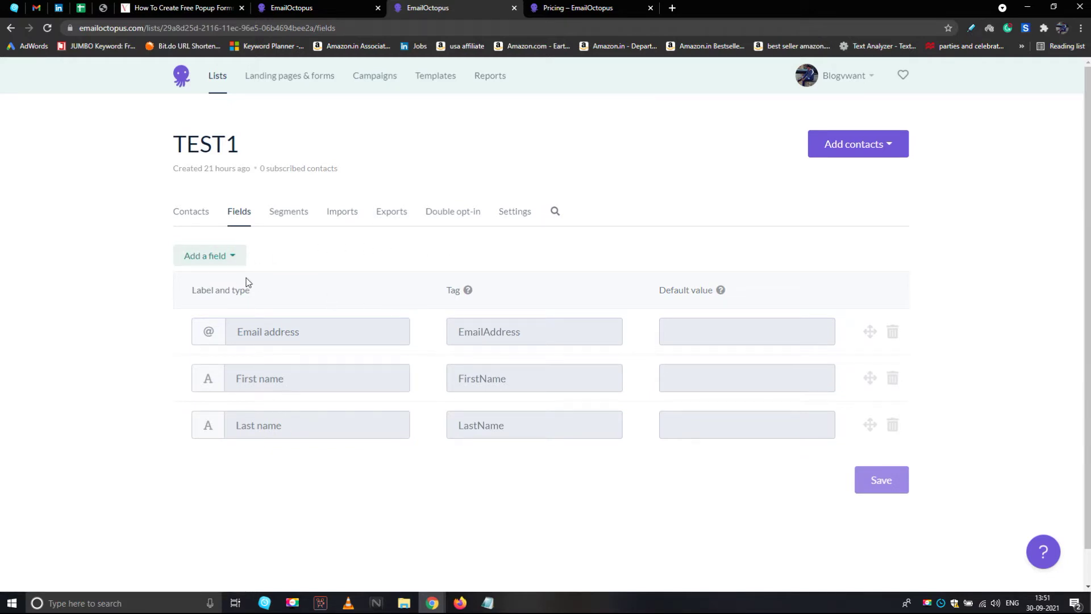
click(234, 264)
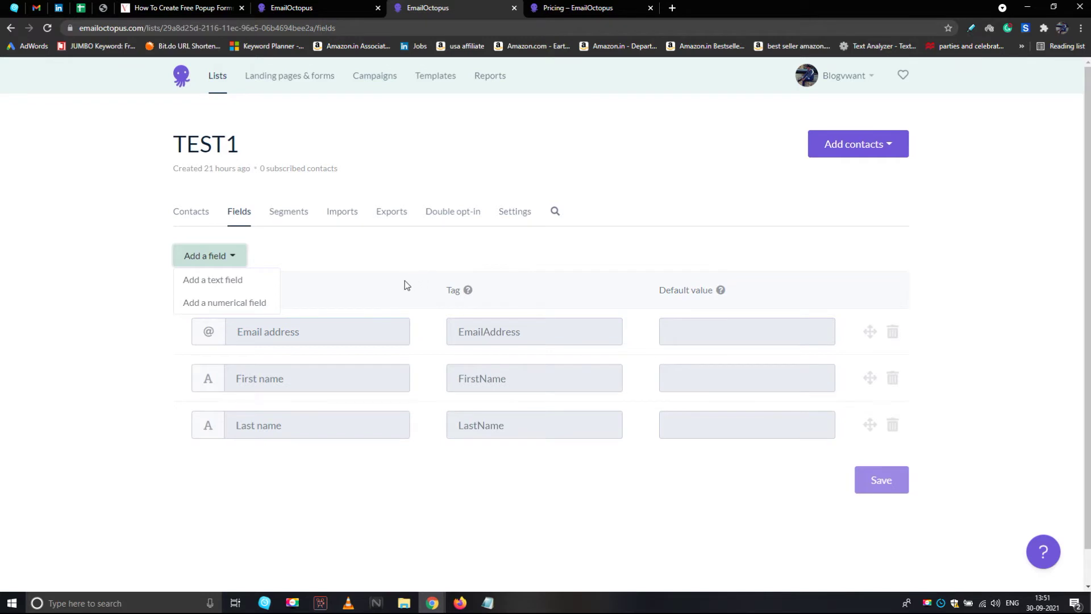
click(232, 281)
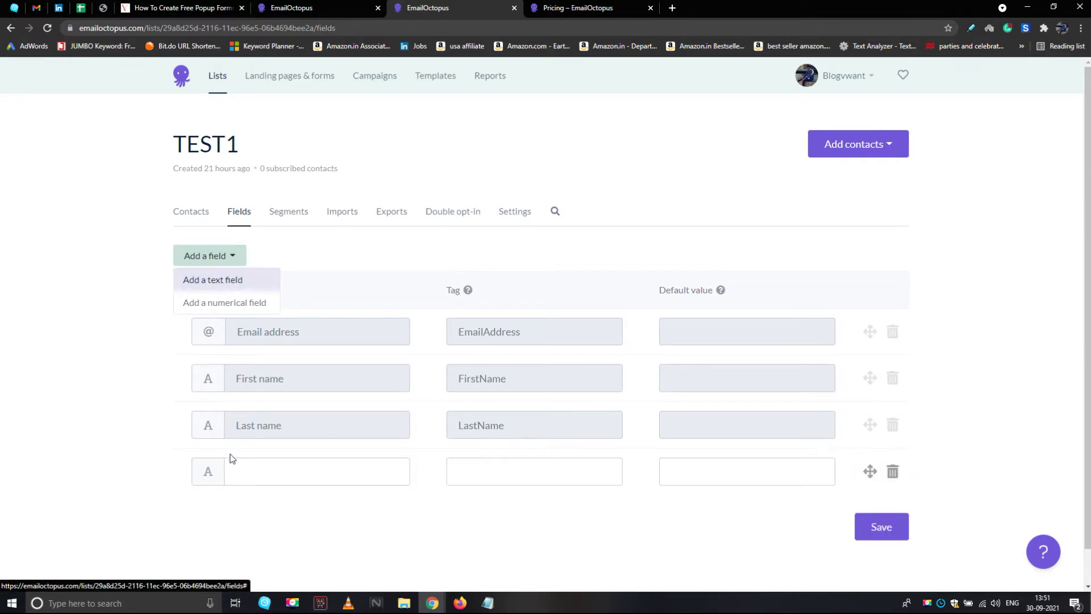
click(243, 471)
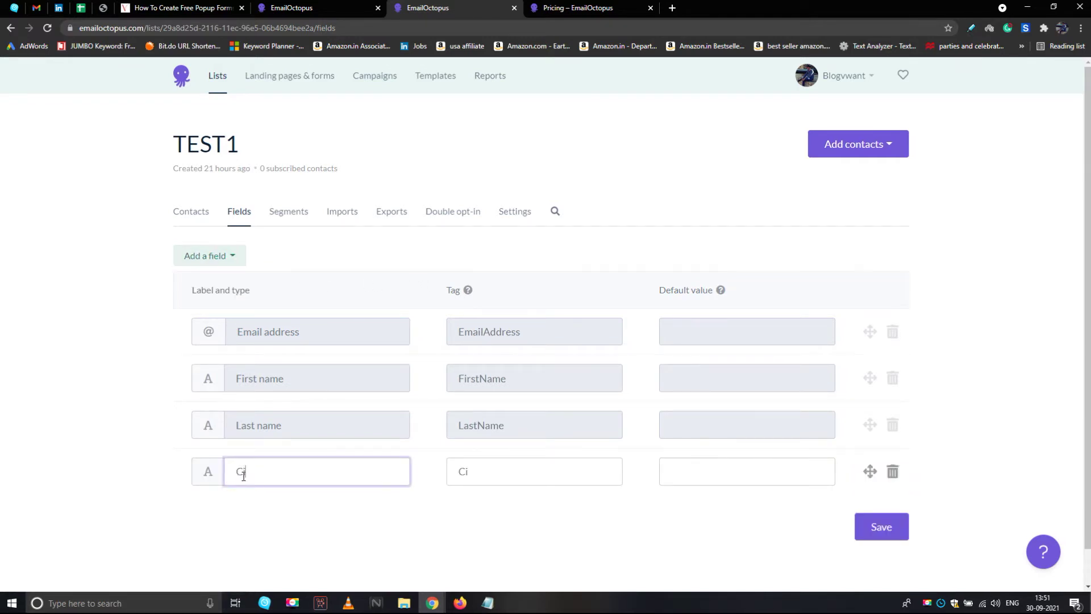
text(Name)
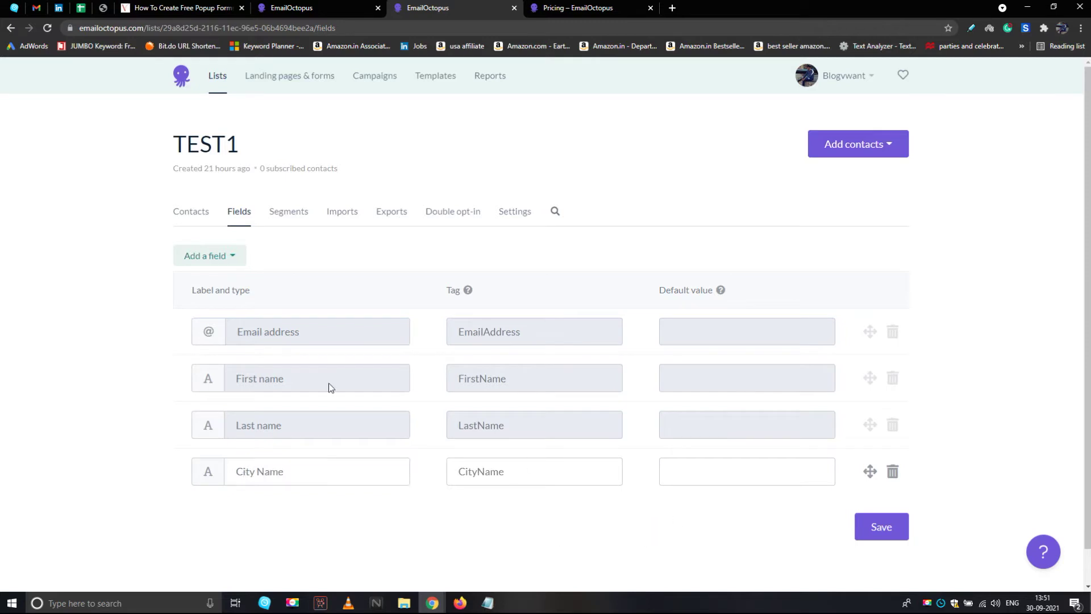
Add a numerical field named Phone Number and save both new fields
click(210, 256)
click(244, 303)
click(255, 518)
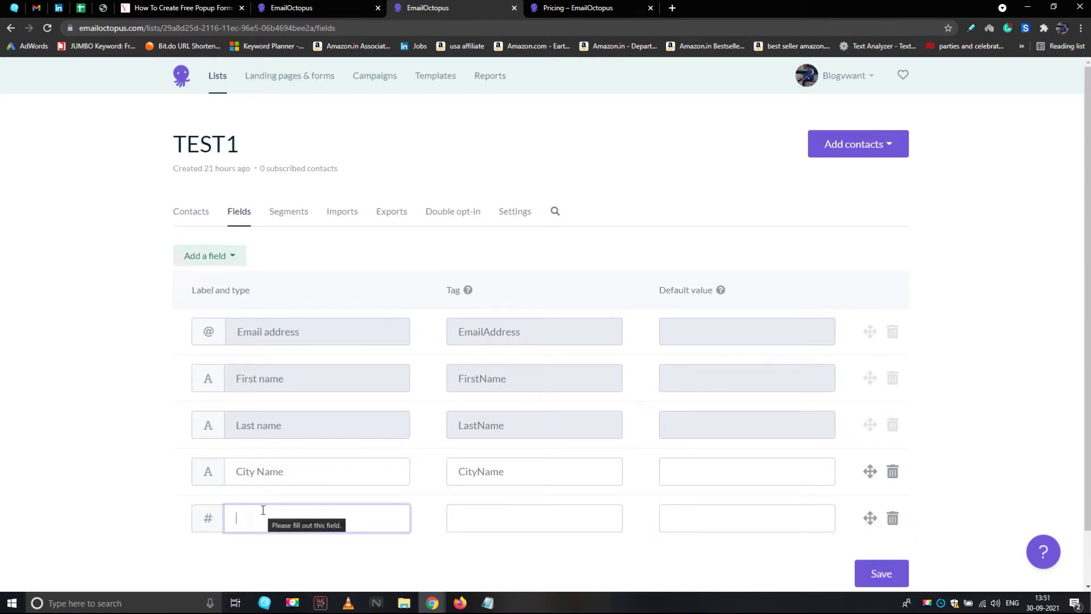
text(Phone Number)
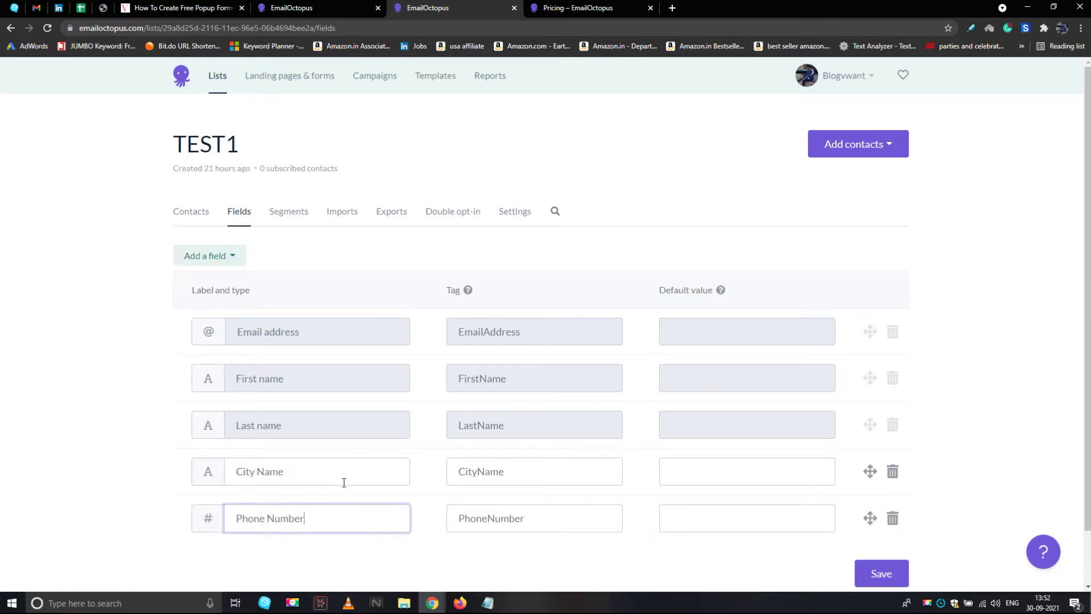
click(862, 578)
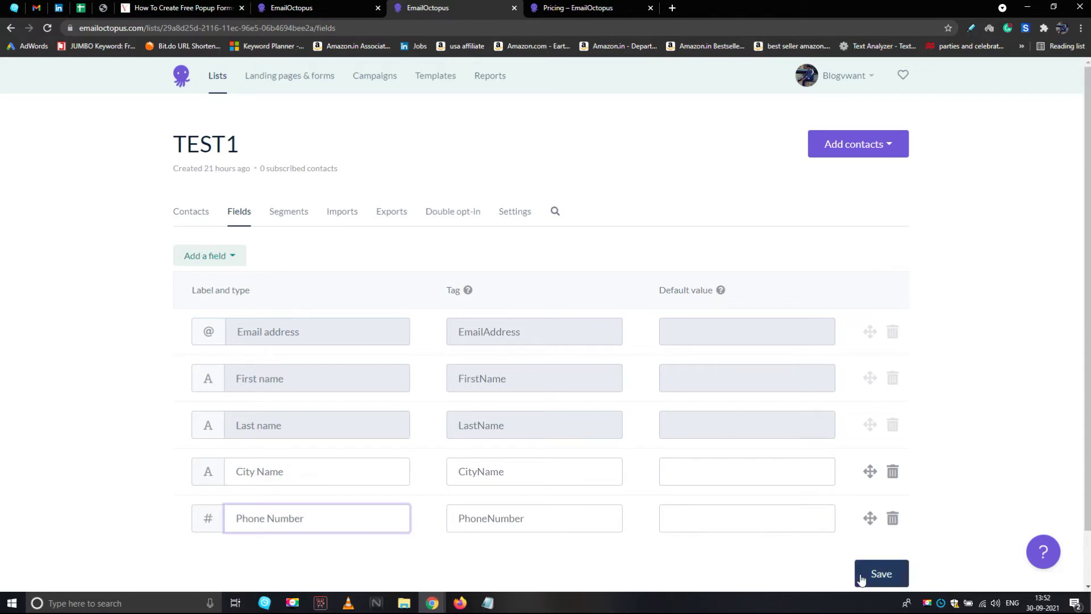
click(861, 577)
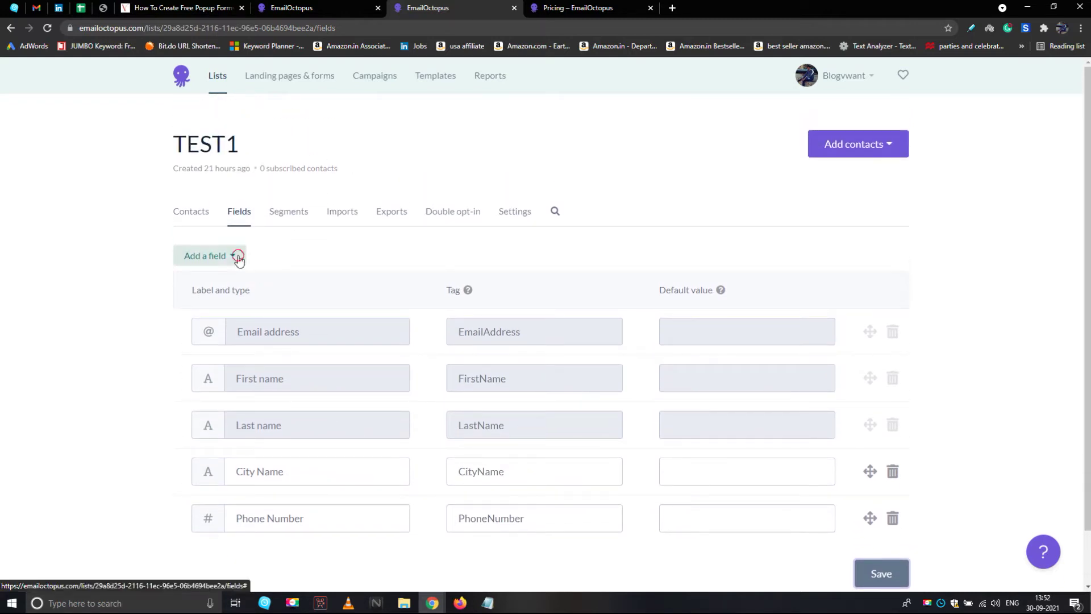
click(235, 257)
Reload the pop-up form designer and add the Phone Number field below the email field
click(403, 271)
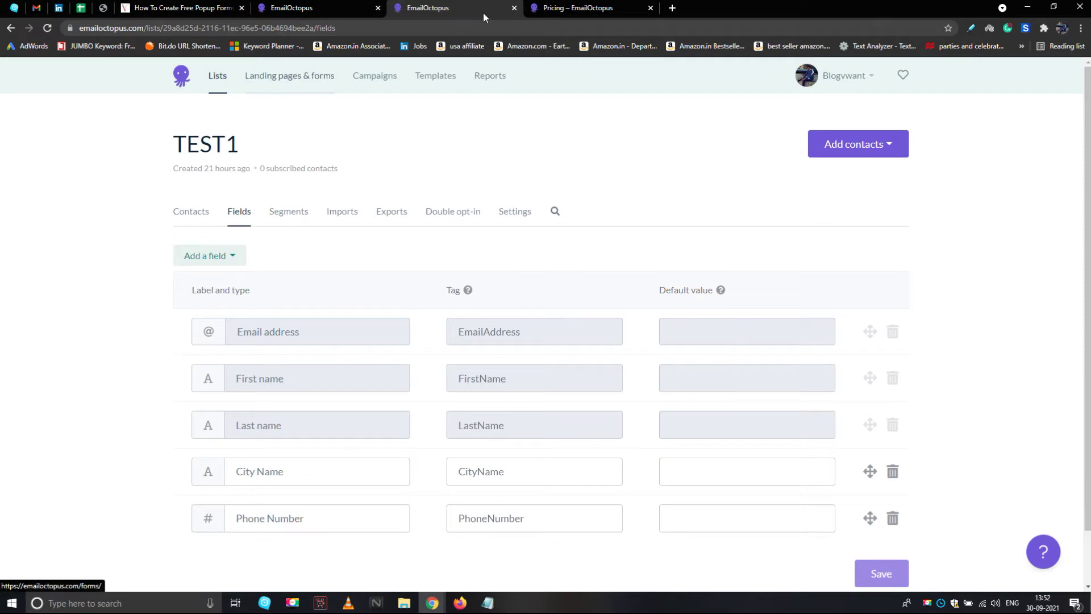
click(295, 8)
click(184, 103)
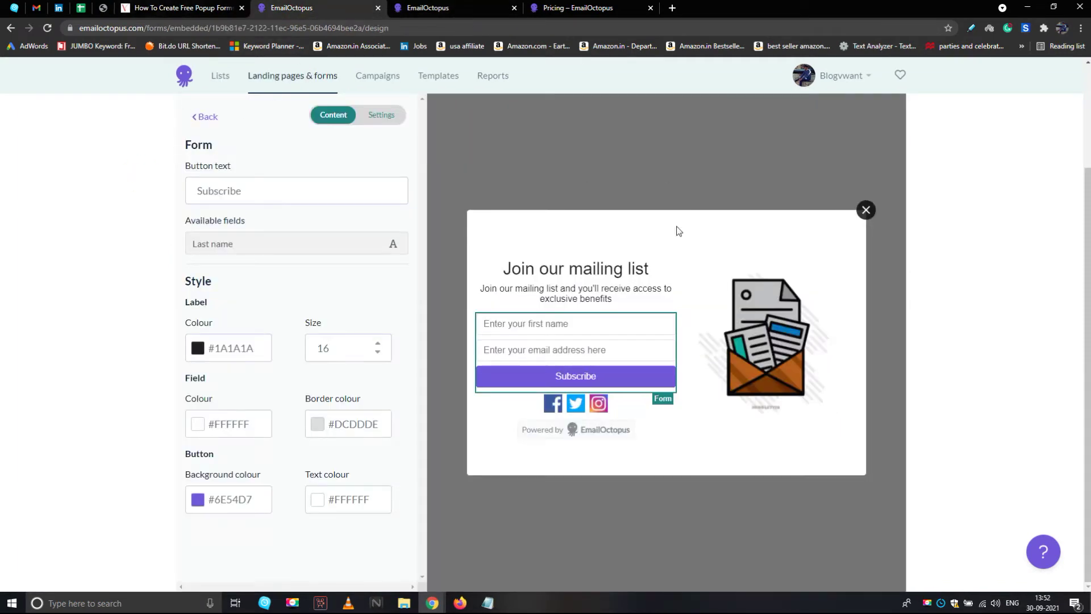
click(49, 27)
click(606, 91)
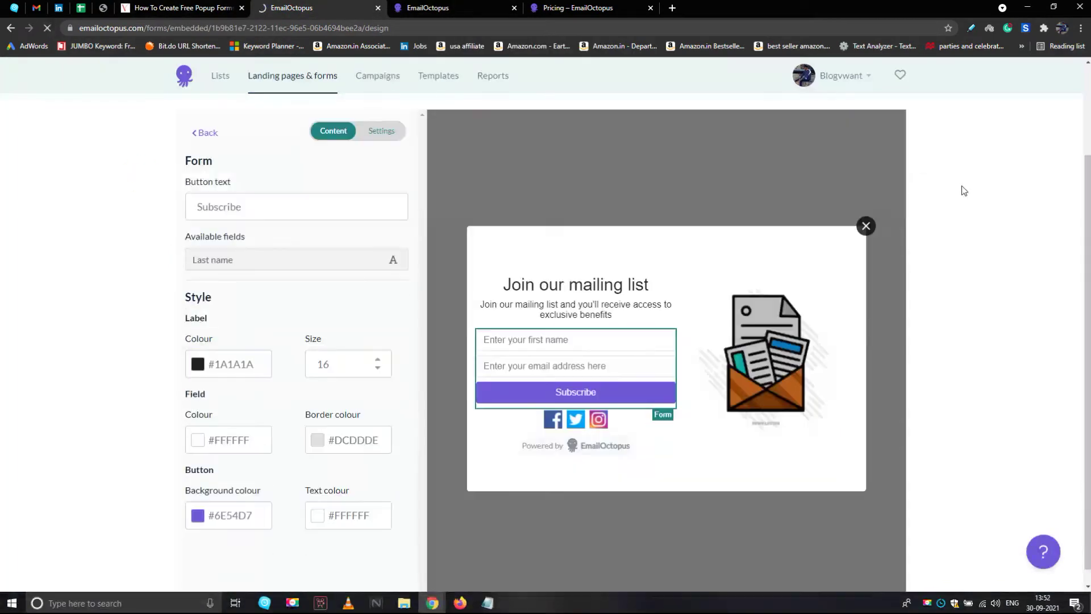
scroll(436, 255, down, 2)
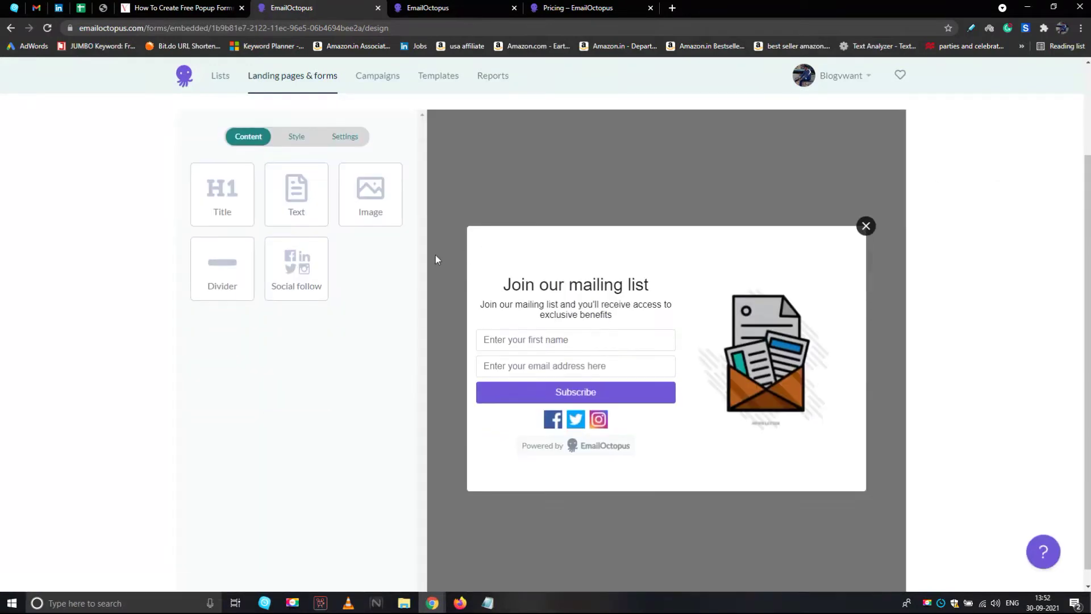
click(575, 347)
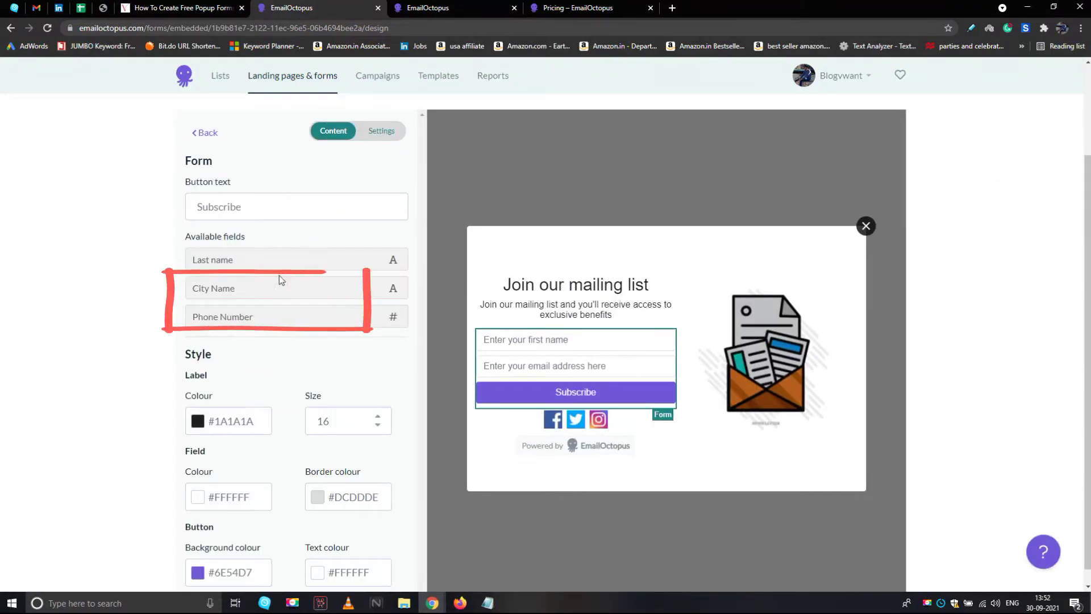
scroll(361, 298, down, 1)
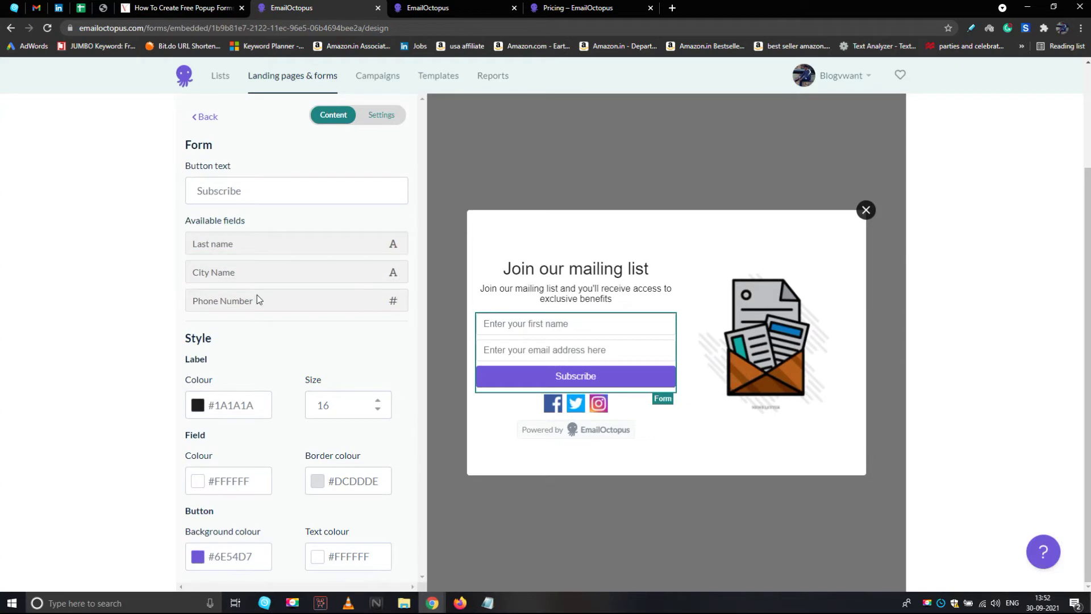
click(258, 300)
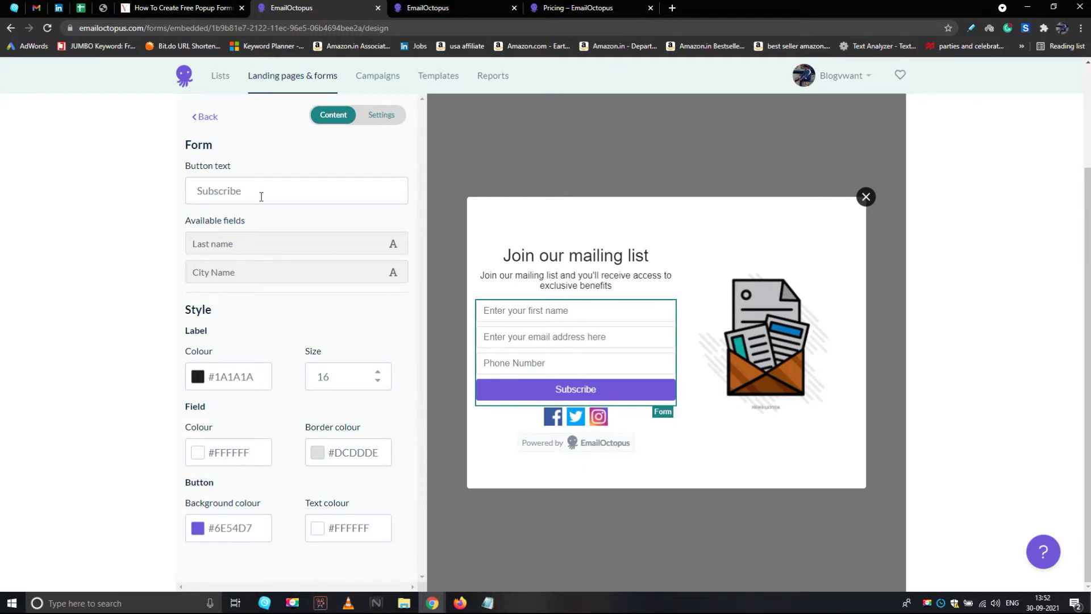
click(198, 377)
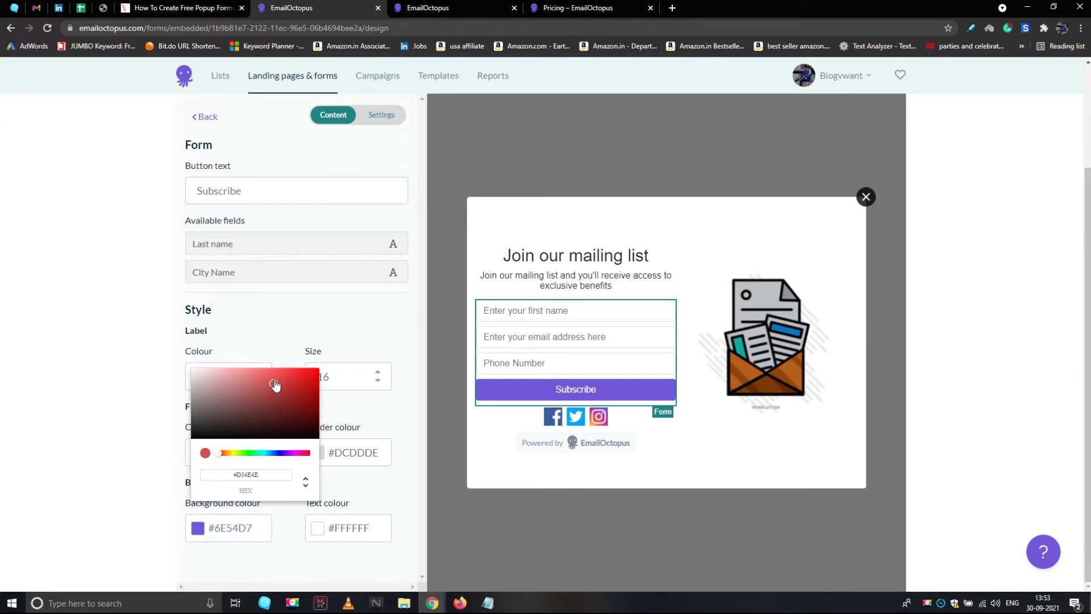
drag(227, 452, 290, 453)
click(325, 378)
double_click(325, 375)
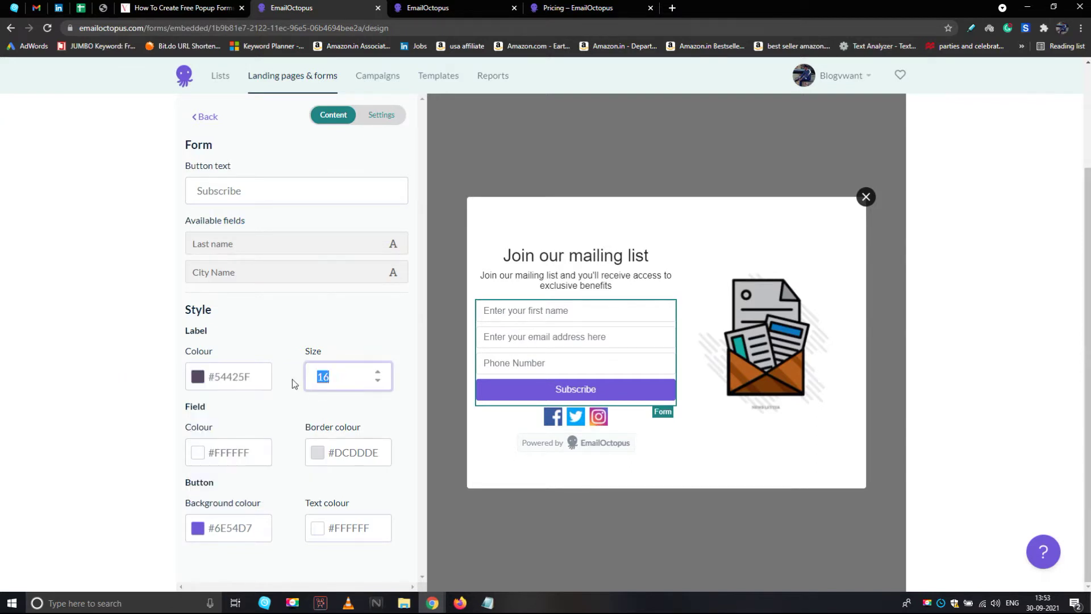
text(50)
click(497, 321)
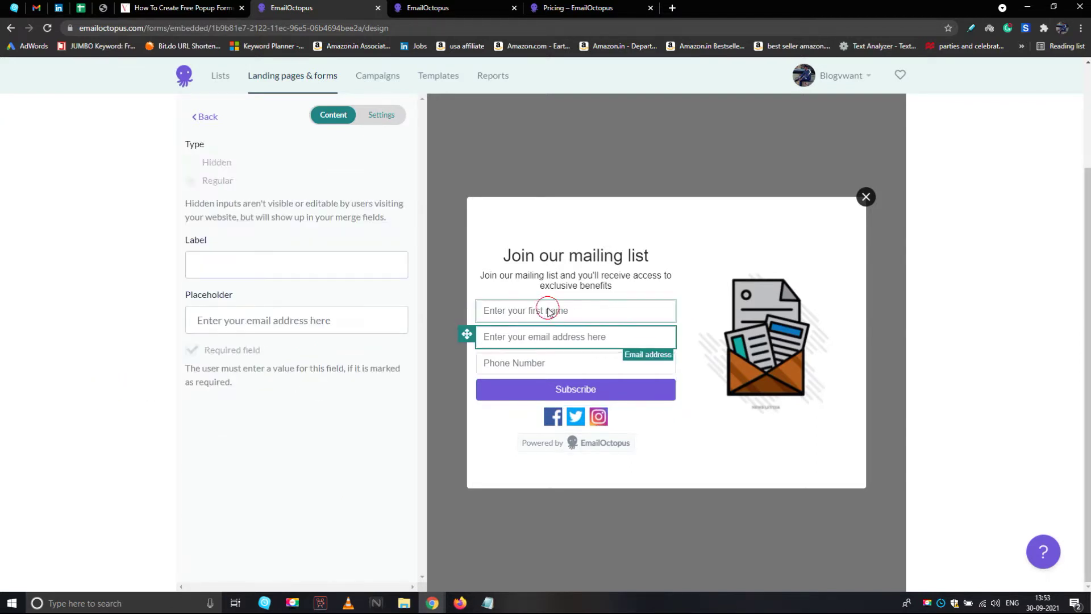
click(548, 310)
click(195, 459)
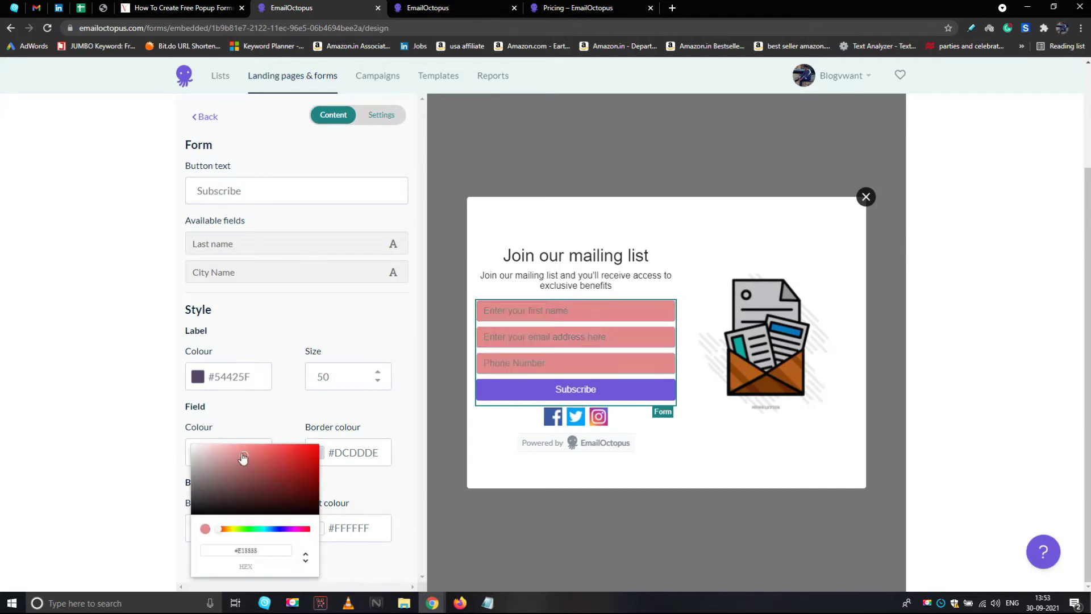
click(136, 422)
click(197, 527)
click(242, 541)
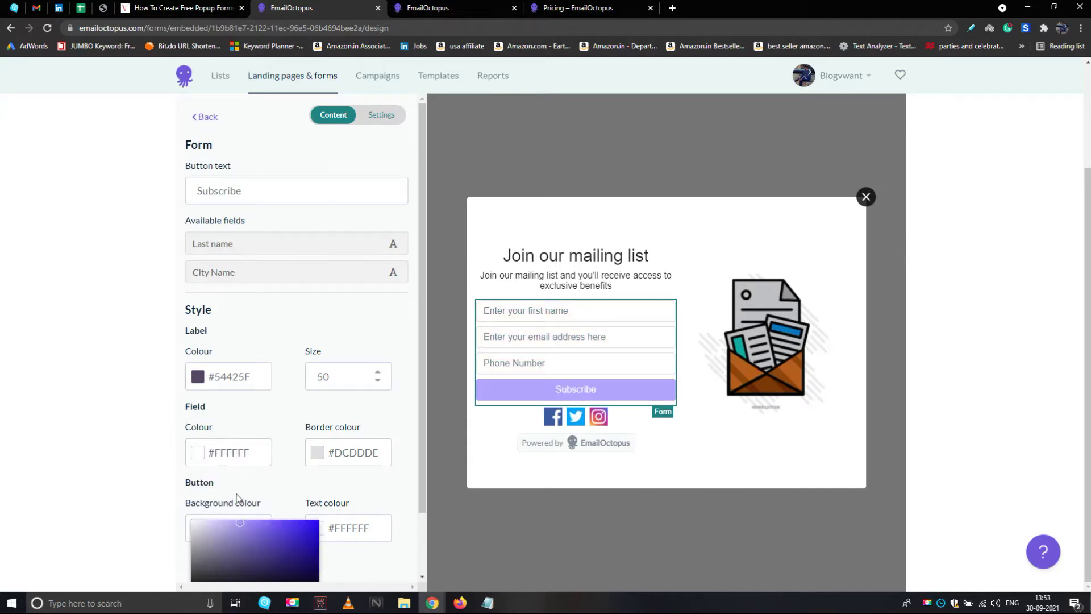
click(110, 439)
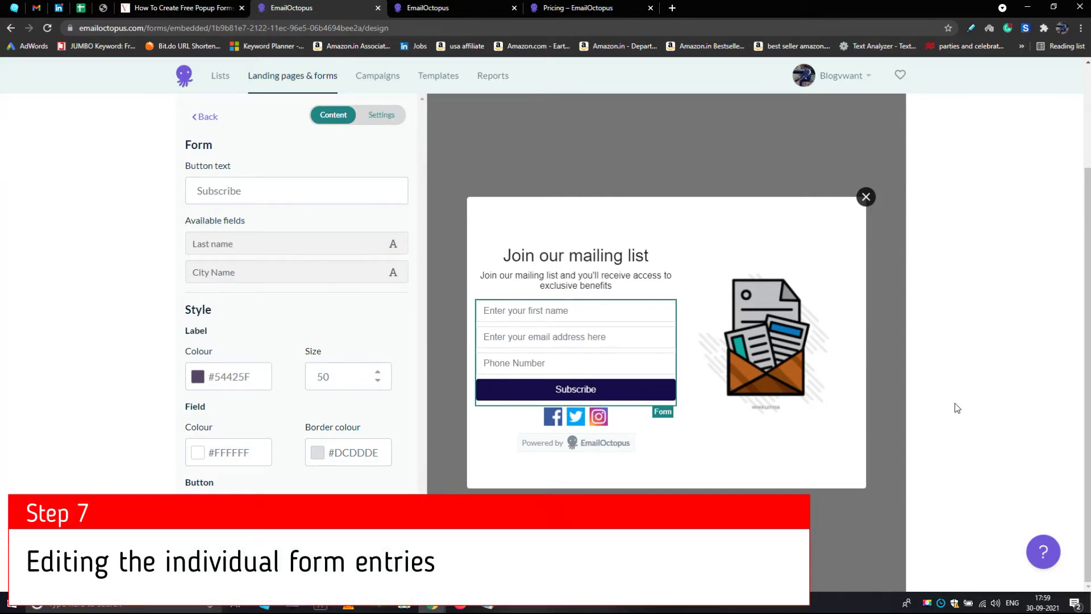
Label the first-name field 'This is just for label' with placeholder 'Type your name here', keeping it required
click(513, 319)
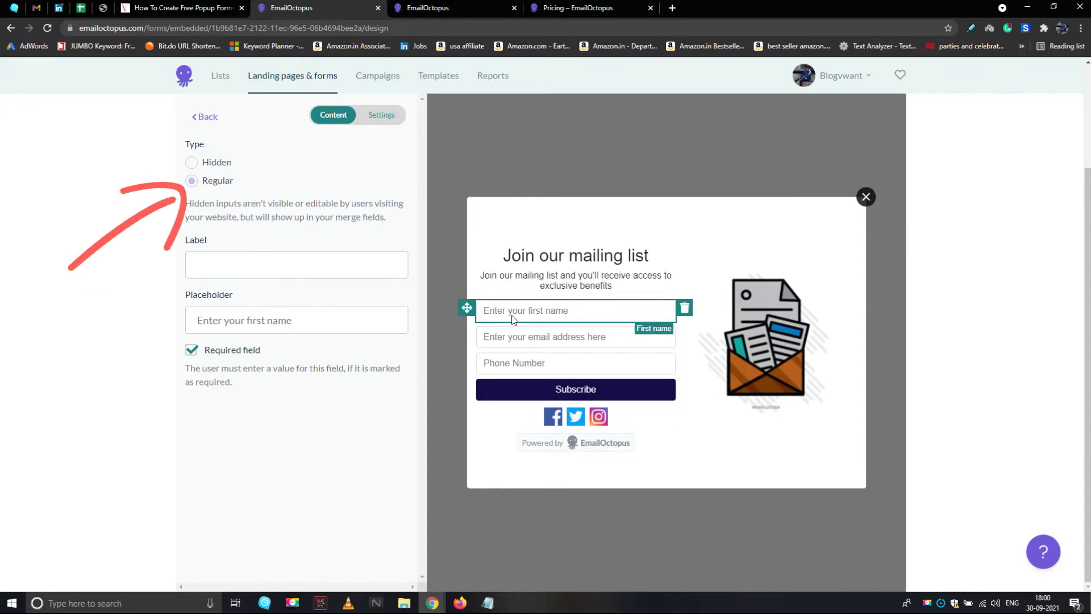
click(282, 262)
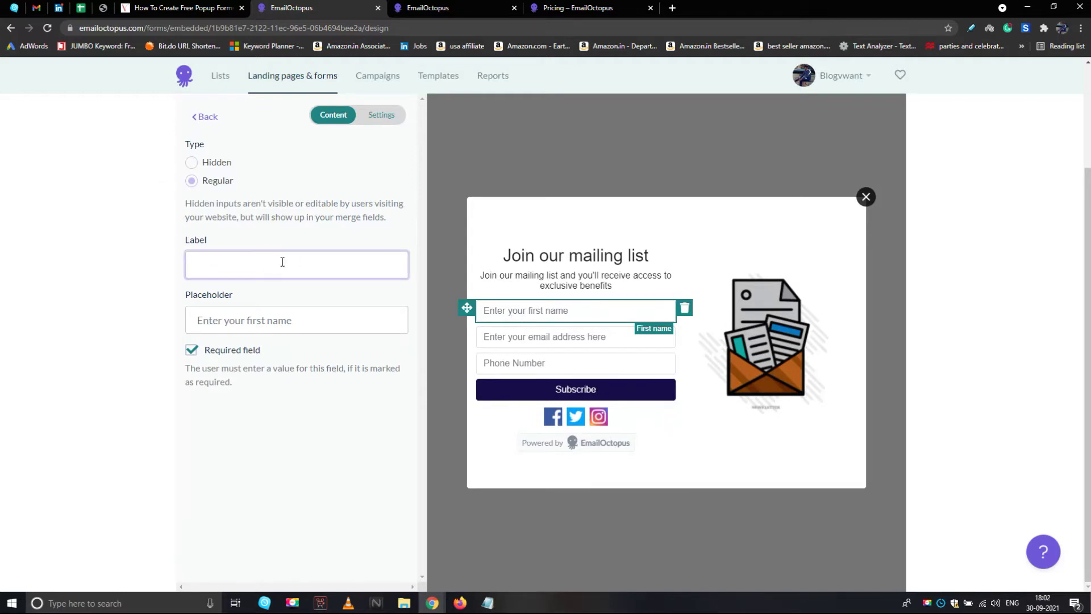
text(This)
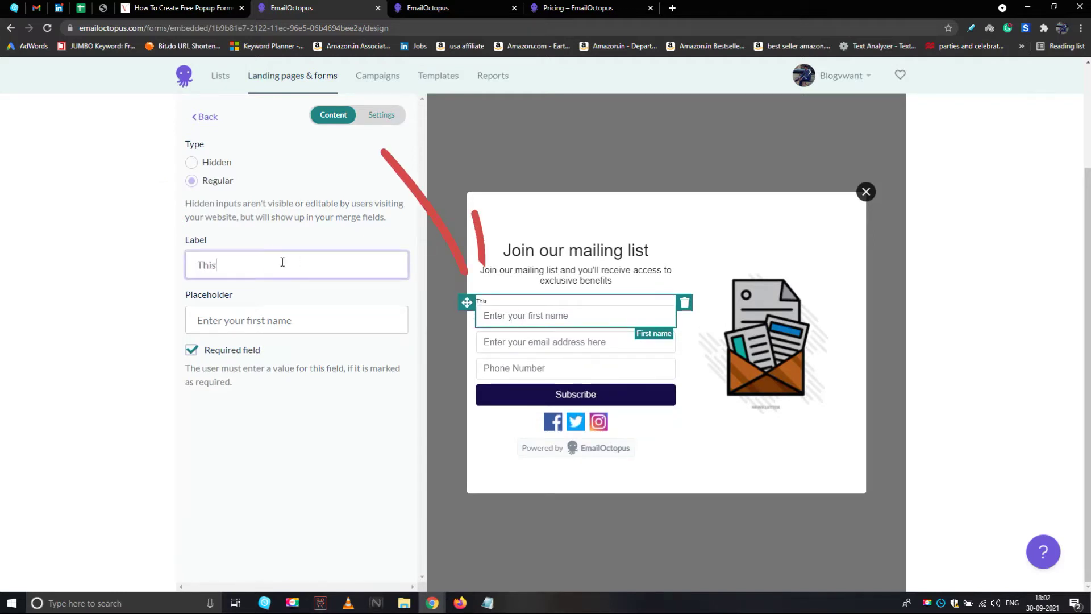
text( is just for label)
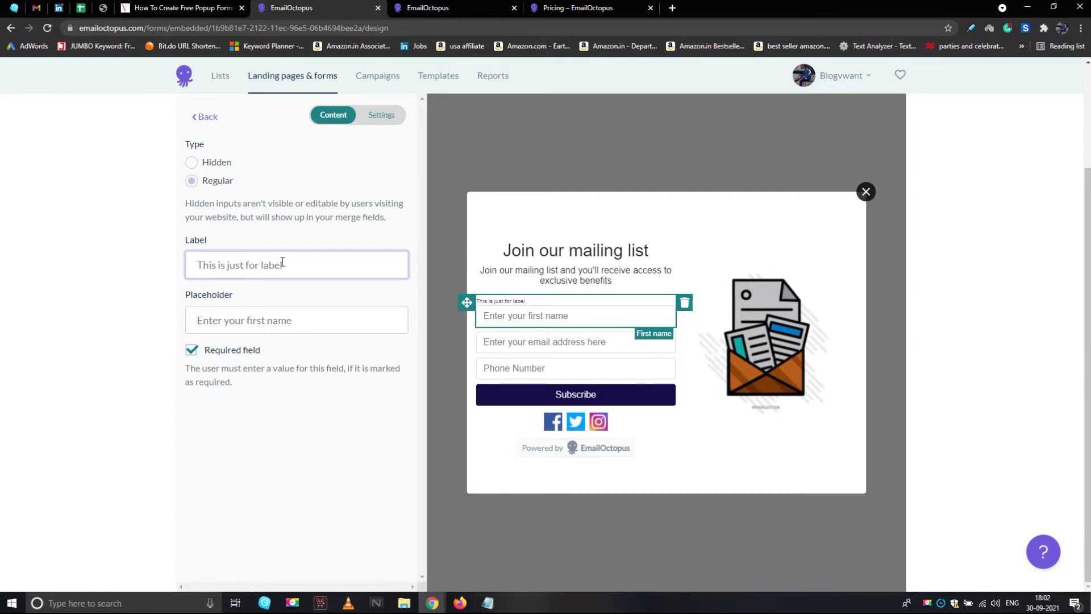
triple_click(291, 323)
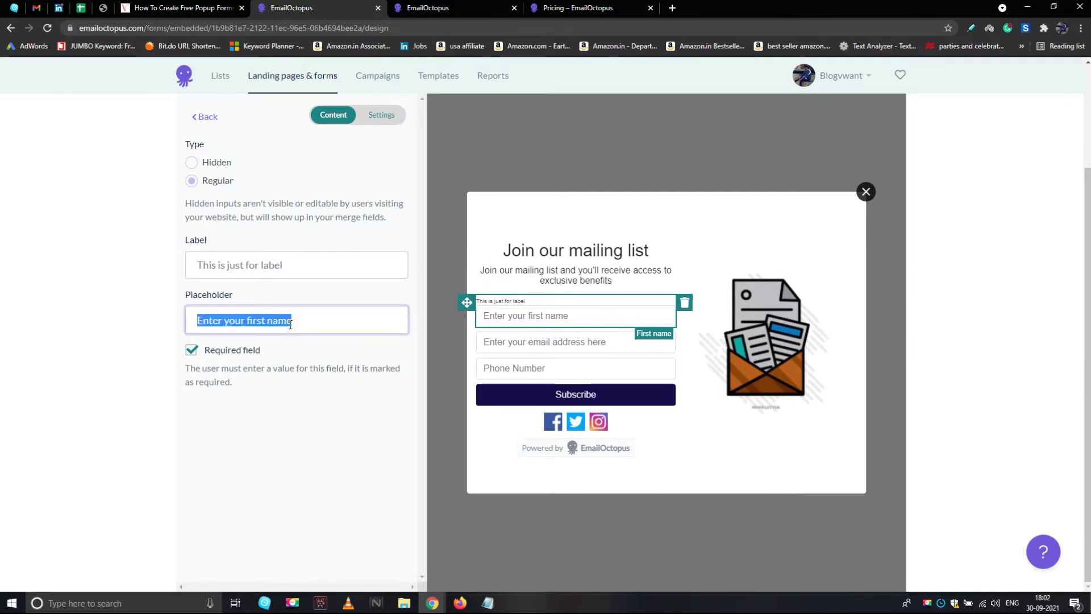
text(Typ)
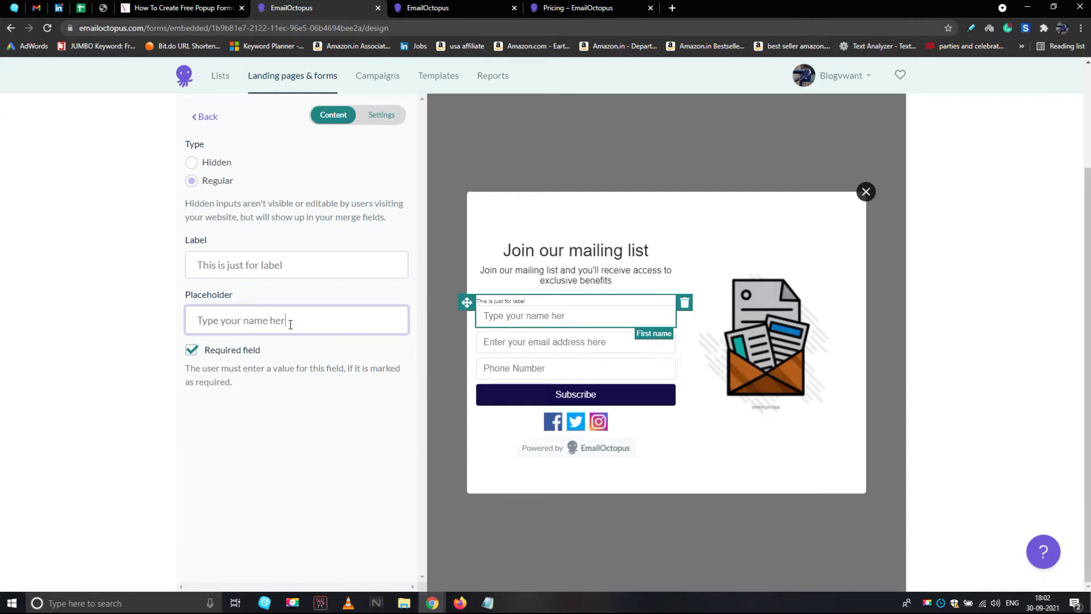
double_click(245, 361)
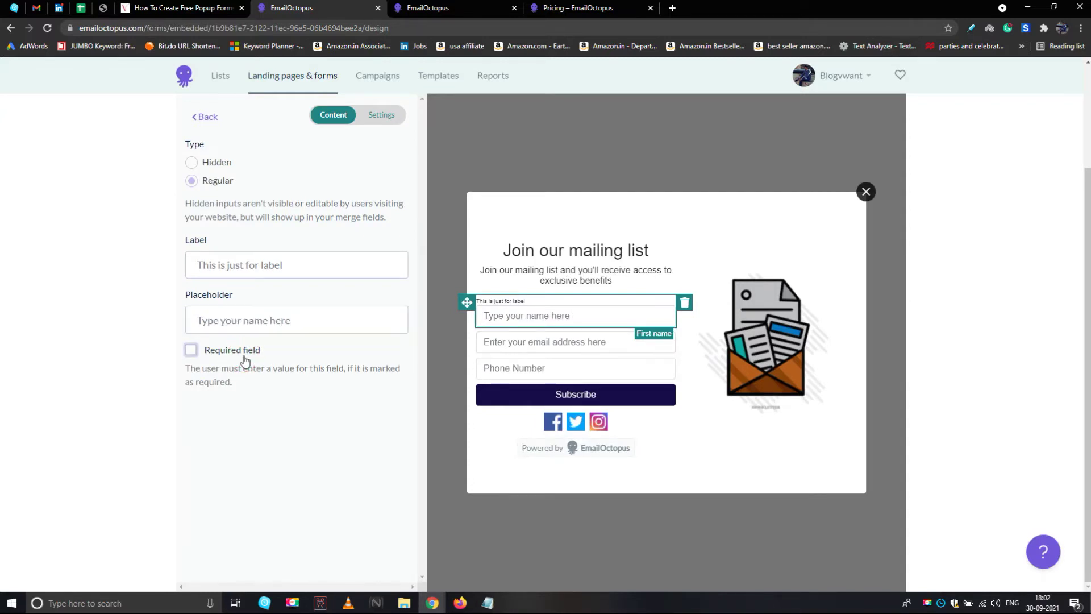
click(245, 360)
click(245, 360)
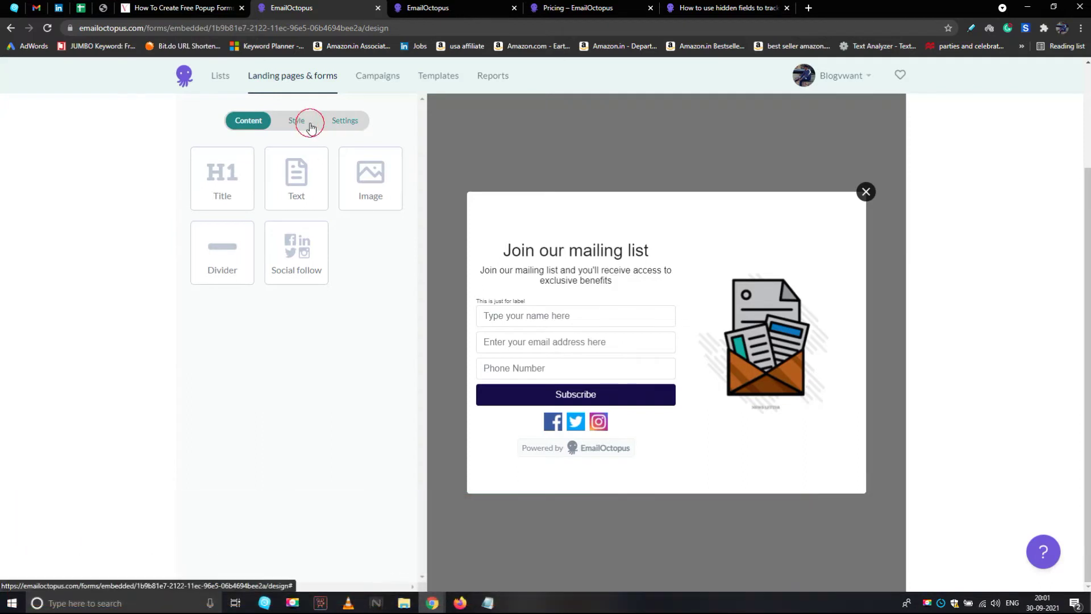
Set the pop-up heading colour to black in the Style options
click(310, 124)
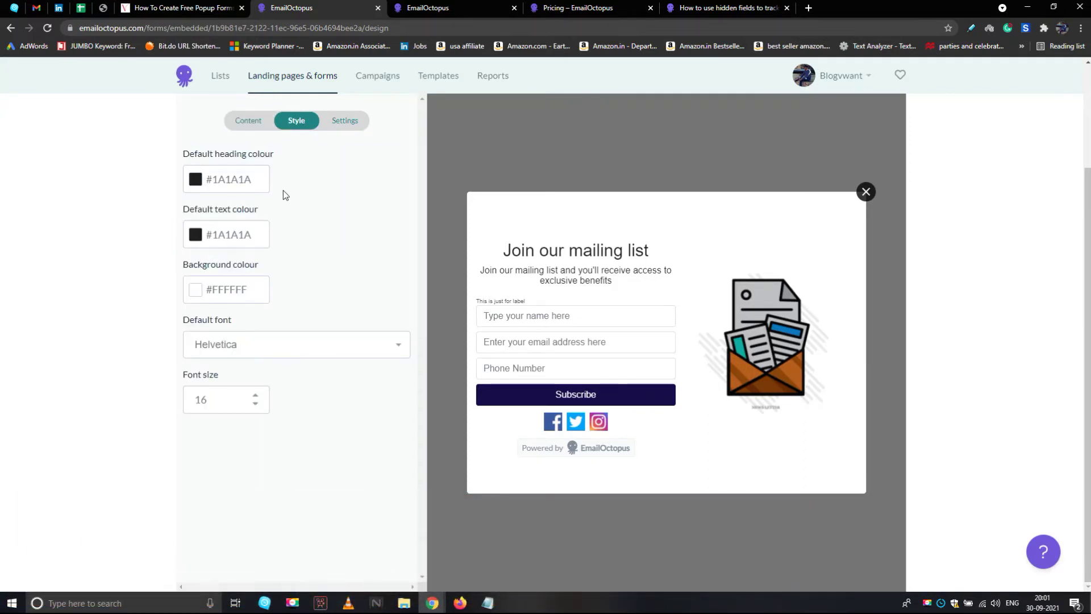
click(197, 182)
mouse_move(278, 199)
mouse_down()
mouse_move(296, 207)
mouse_move(299, 182)
mouse_up()
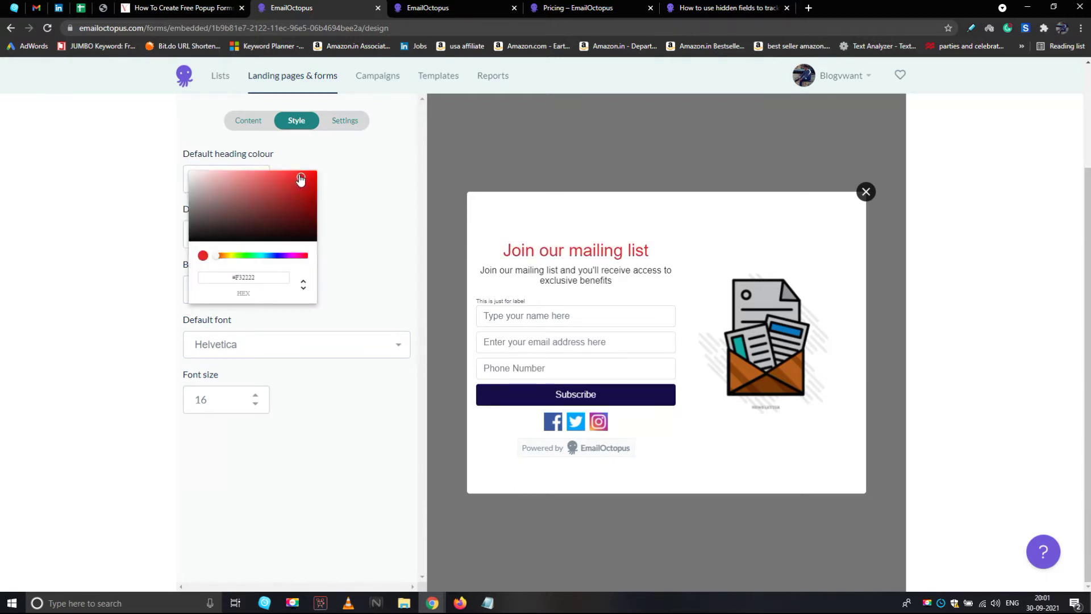
click(397, 162)
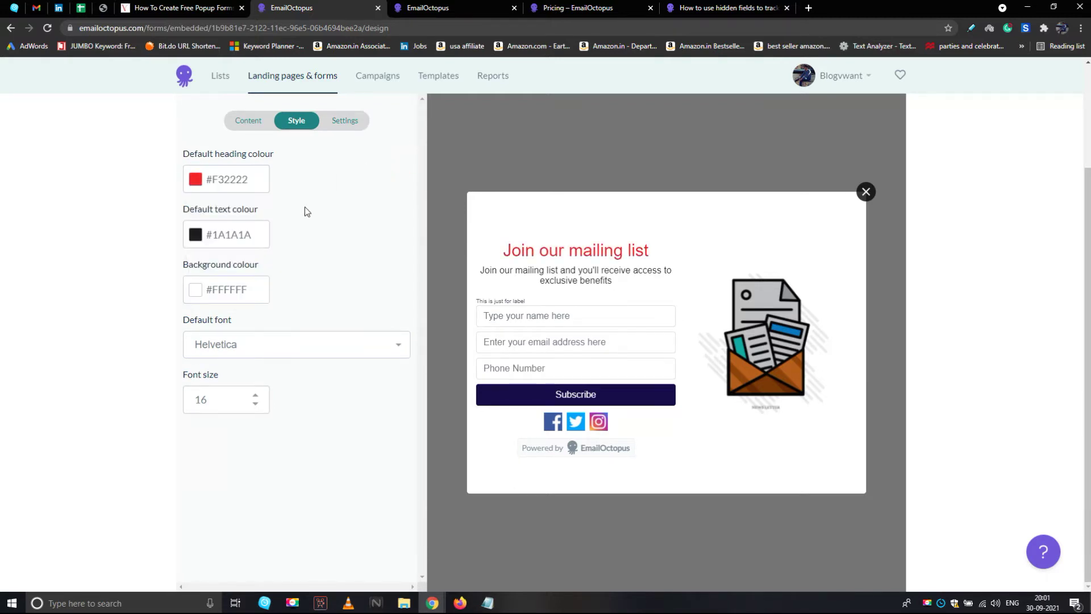
click(193, 184)
drag(218, 196, 143, 247)
click(143, 247)
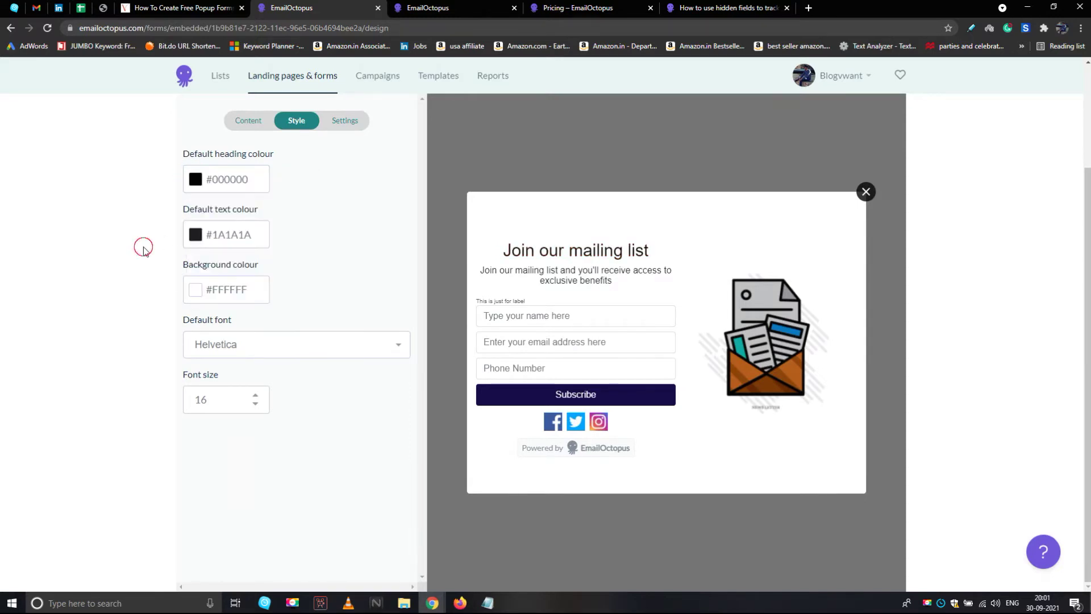
Set the pop-up body text colour to near-black #040404
click(195, 234)
click(311, 237)
click(256, 264)
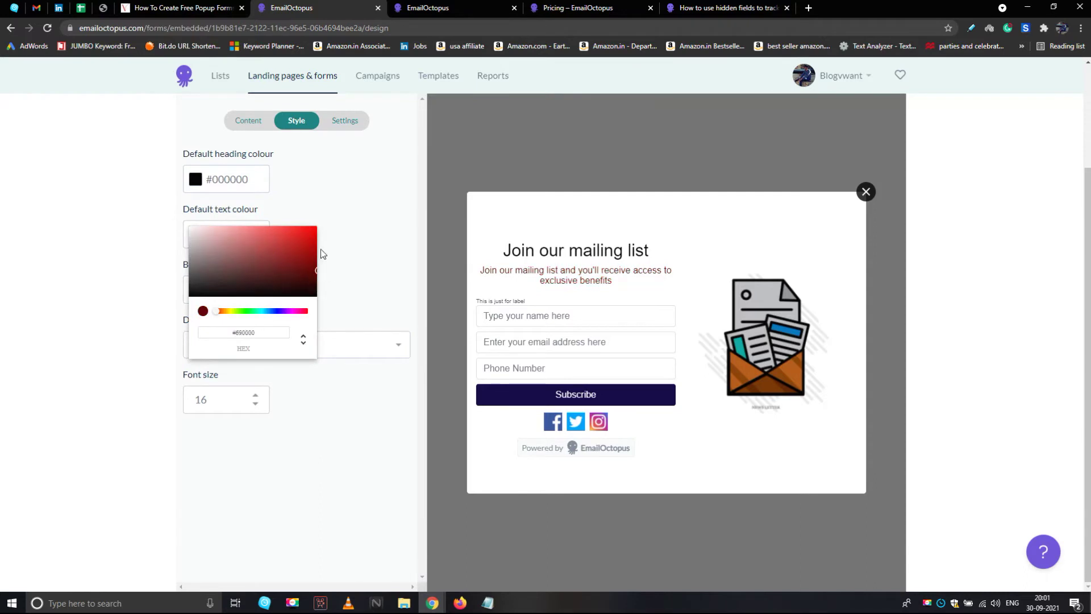
click(320, 253)
Give the pop-up a pale pink #F1EAEA background and the Montserrat default font
click(202, 294)
click(264, 294)
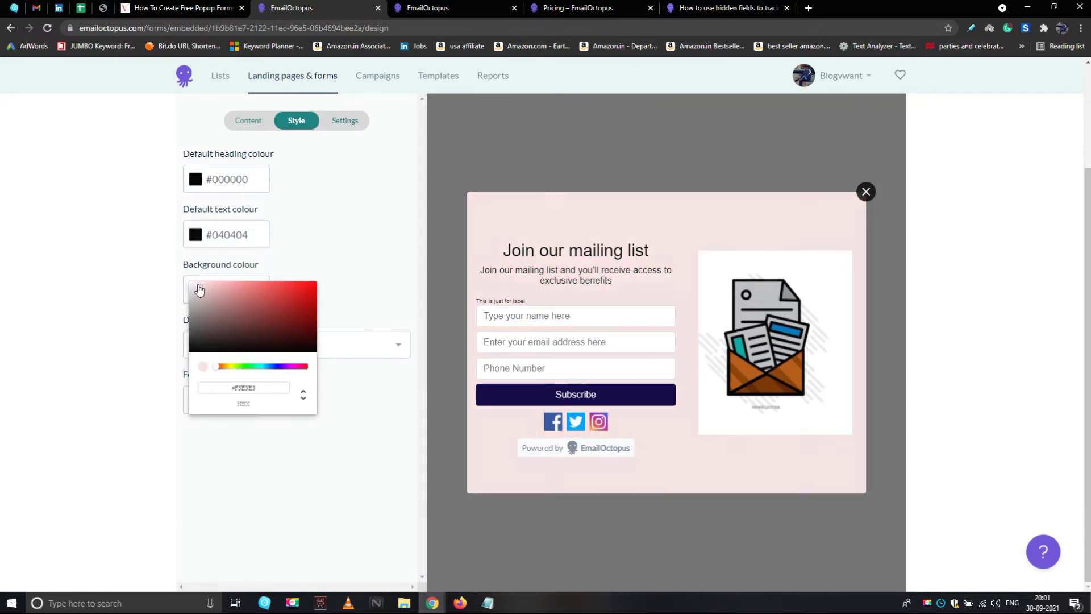
drag(265, 294, 196, 293)
click(139, 260)
click(195, 294)
click(141, 279)
click(256, 344)
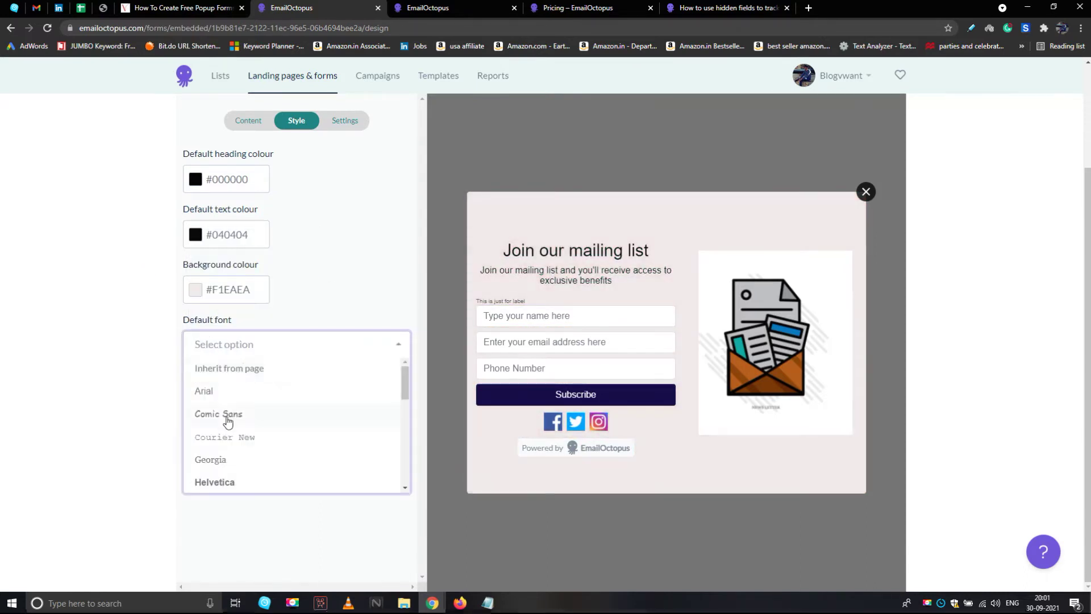
click(231, 415)
scroll(236, 496, up, 2)
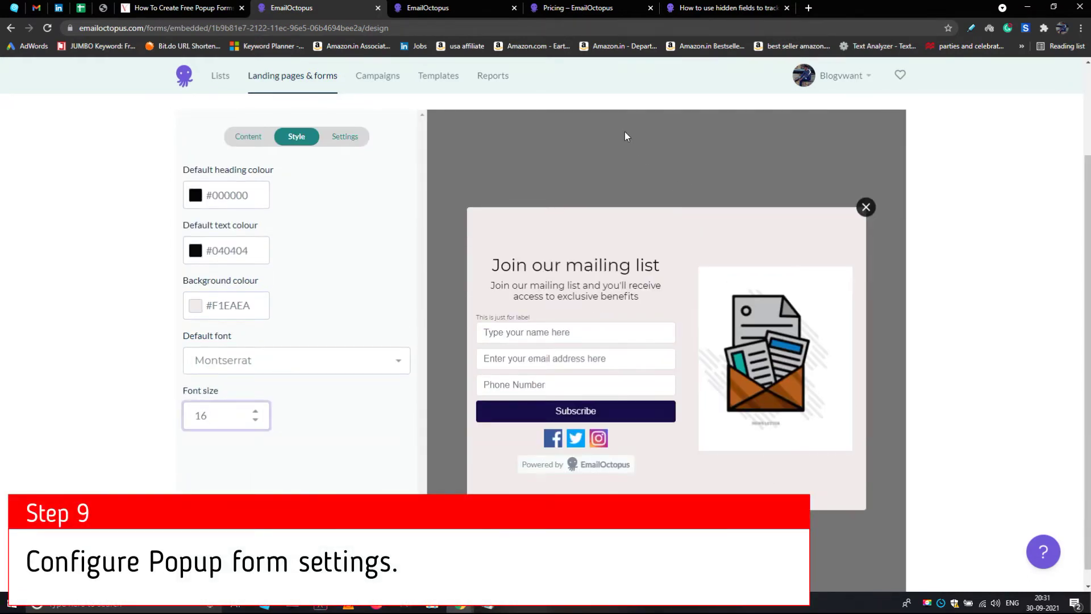
Clear the pop-up's success message on the Settings tab
click(342, 139)
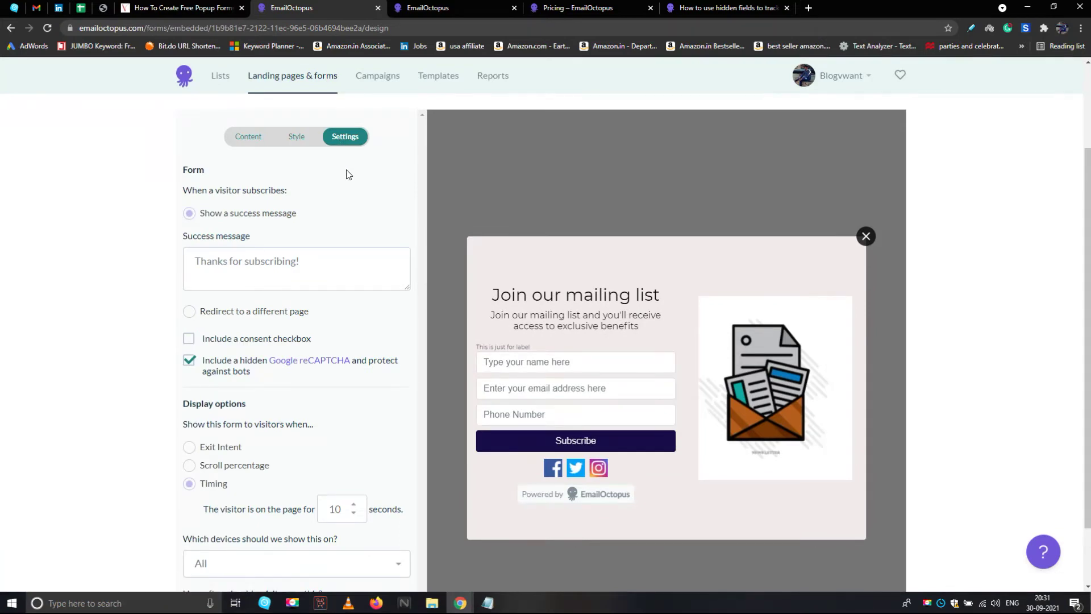
scroll(346, 174, down, 1)
scroll(347, 174, up, 3)
scroll(347, 175, down, 2)
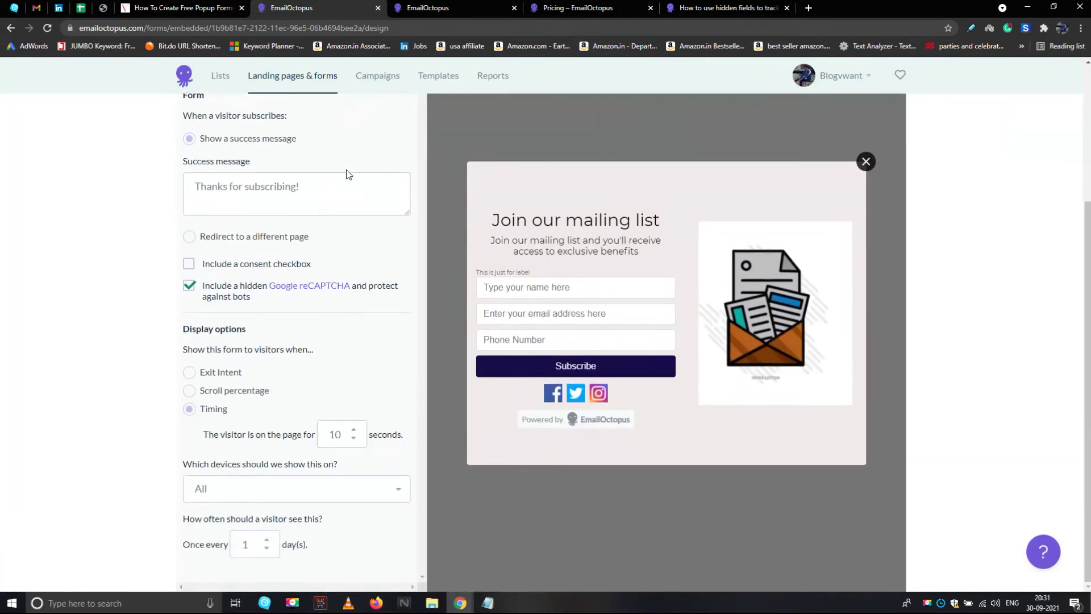
scroll(346, 174, up, 1)
click(227, 243)
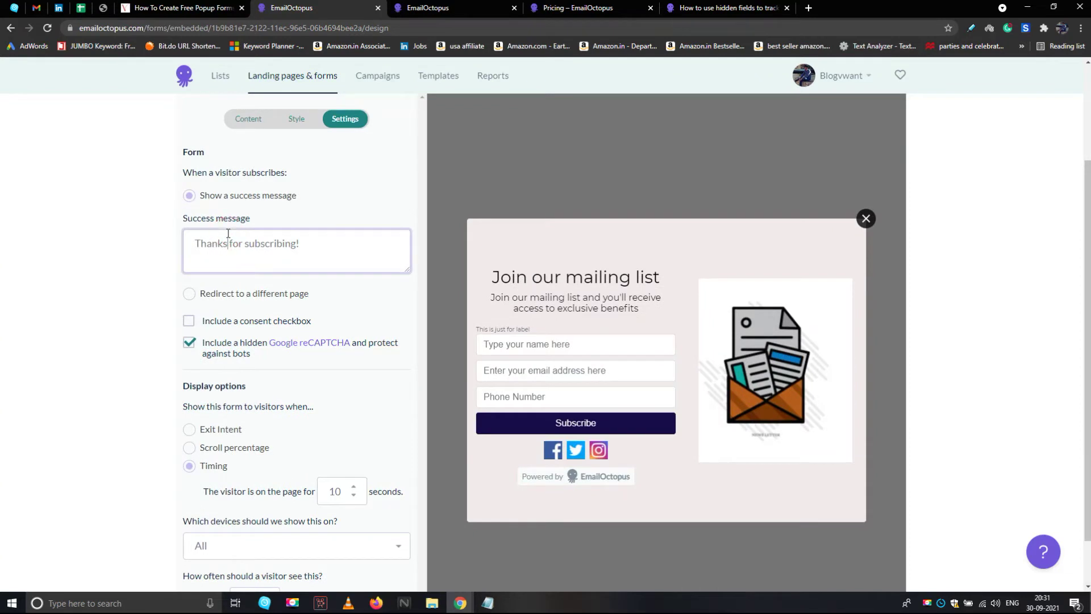
triple_click(193, 243)
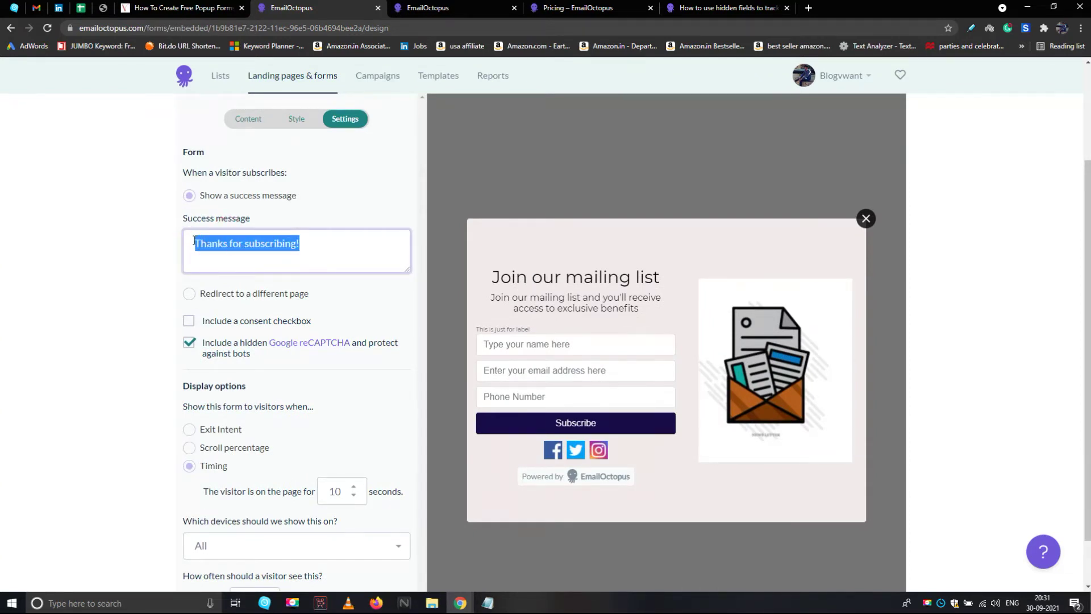
key(BackSpace)
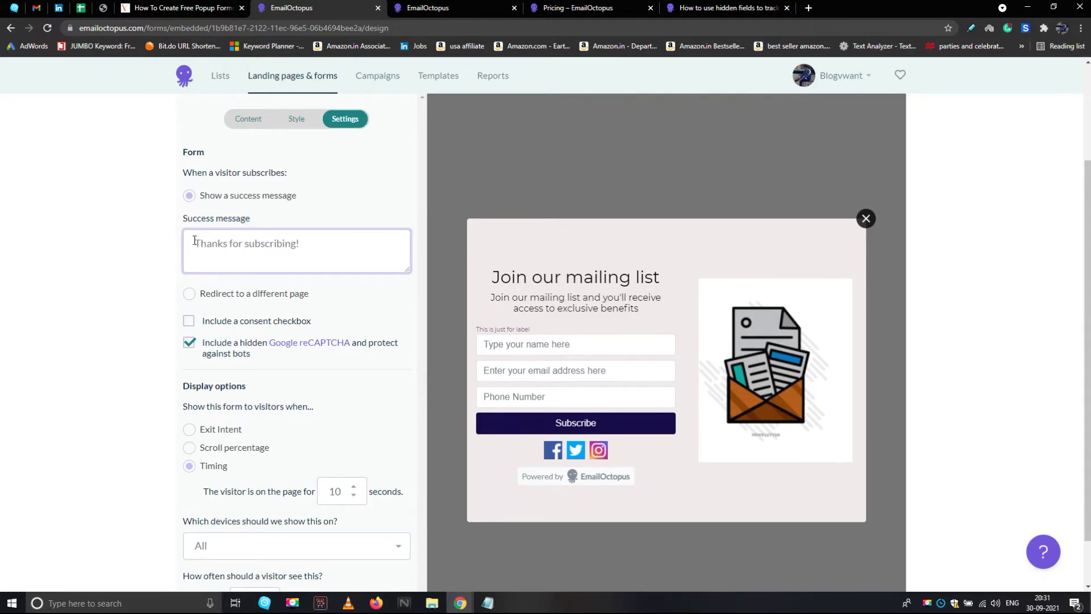
Choose 'Redirect to a different page' and include a consent checkbox
click(227, 299)
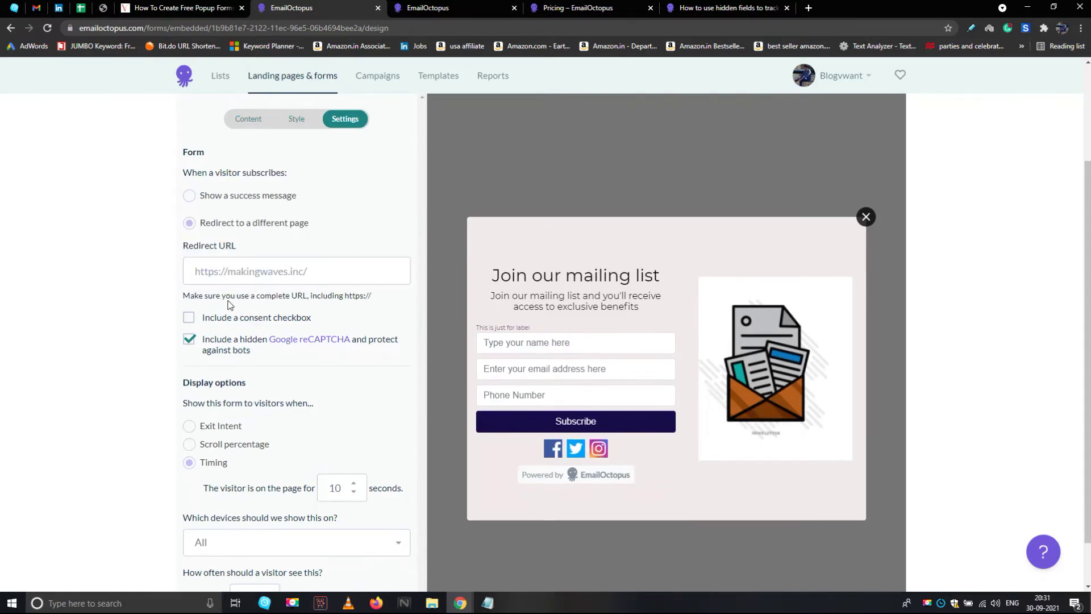
click(189, 318)
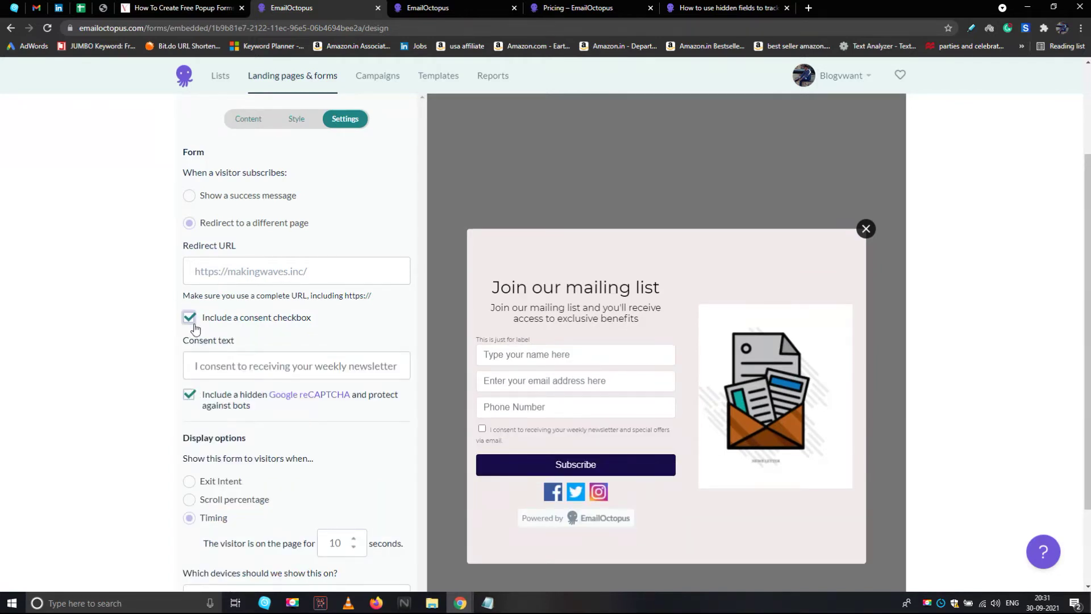
click(193, 324)
Set the pop-up's display trigger to Exit Intent after comparing the scroll and timed options
click(226, 481)
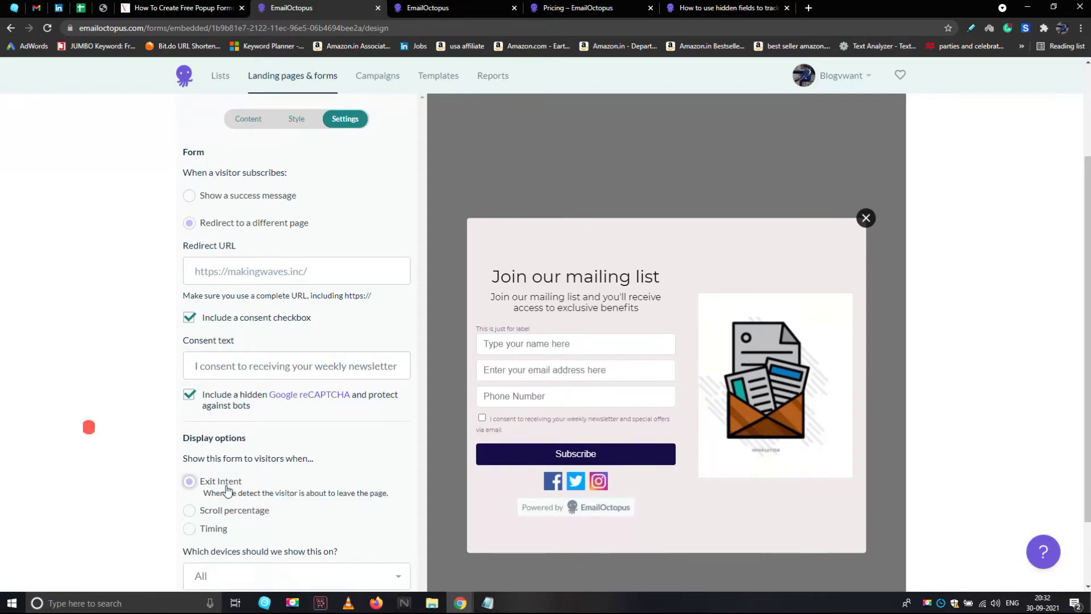
click(231, 510)
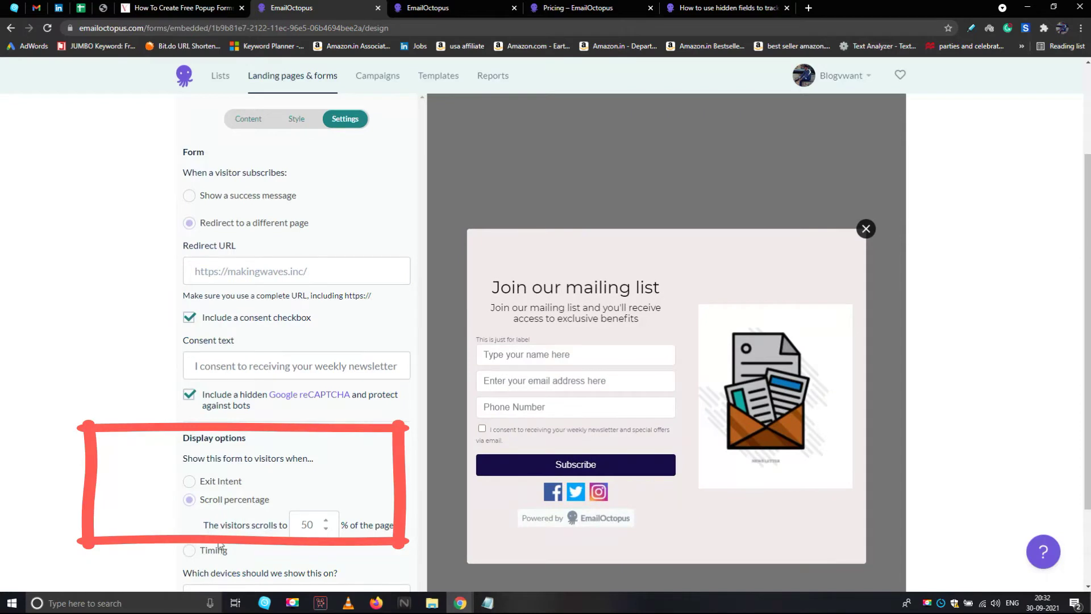
click(215, 550)
click(226, 482)
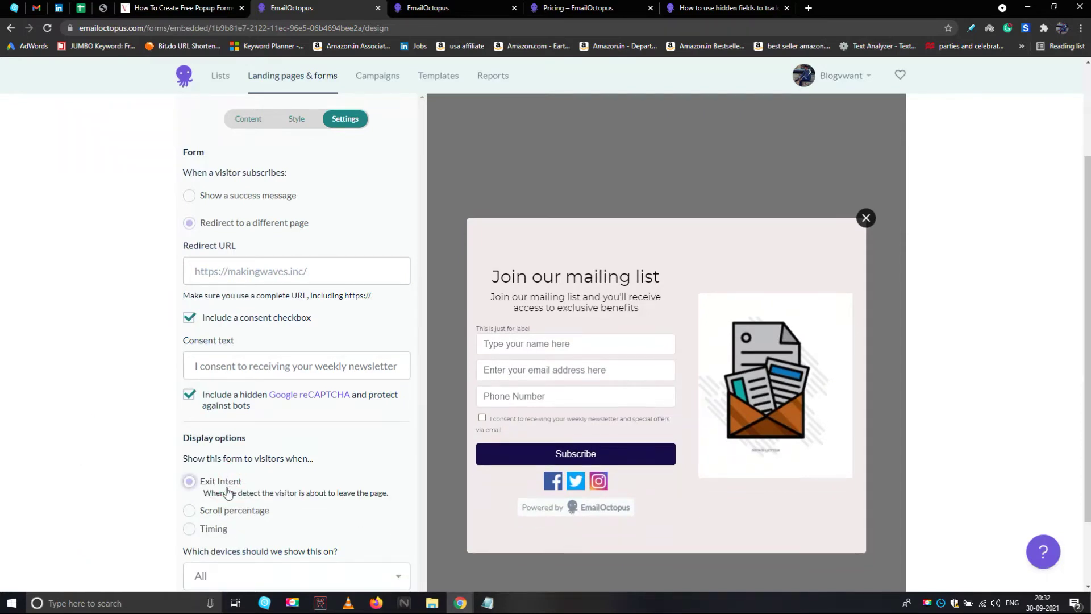
drag(216, 497, 392, 494)
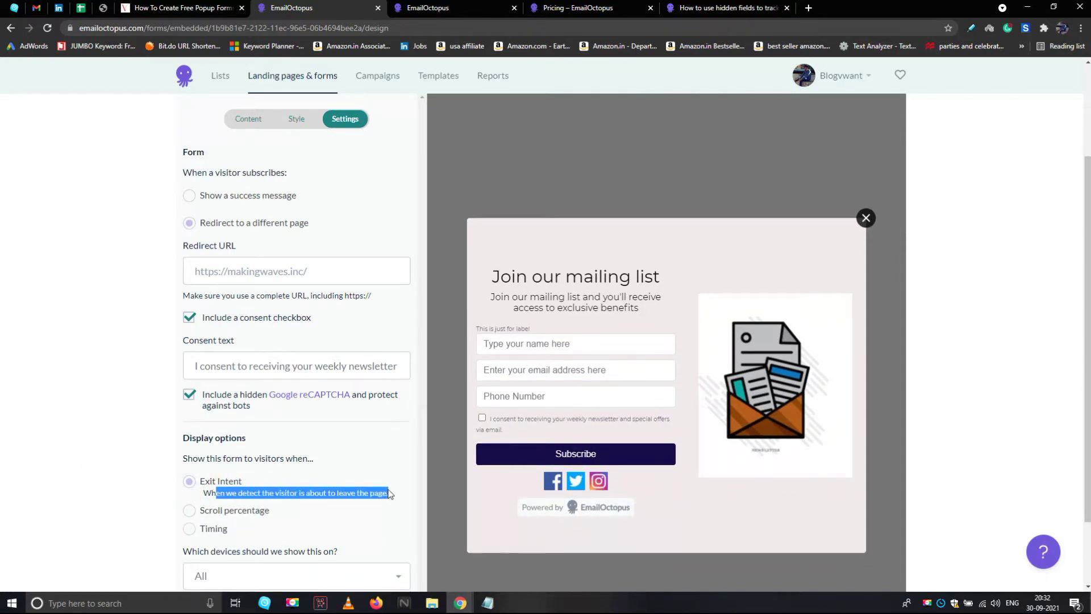
triple_click(351, 494)
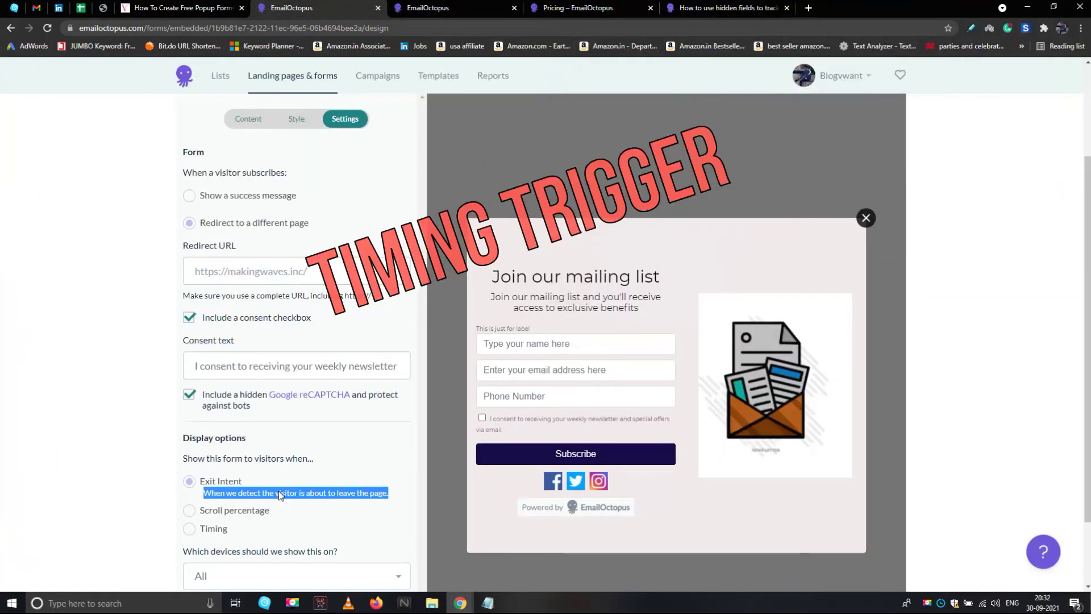
click(106, 409)
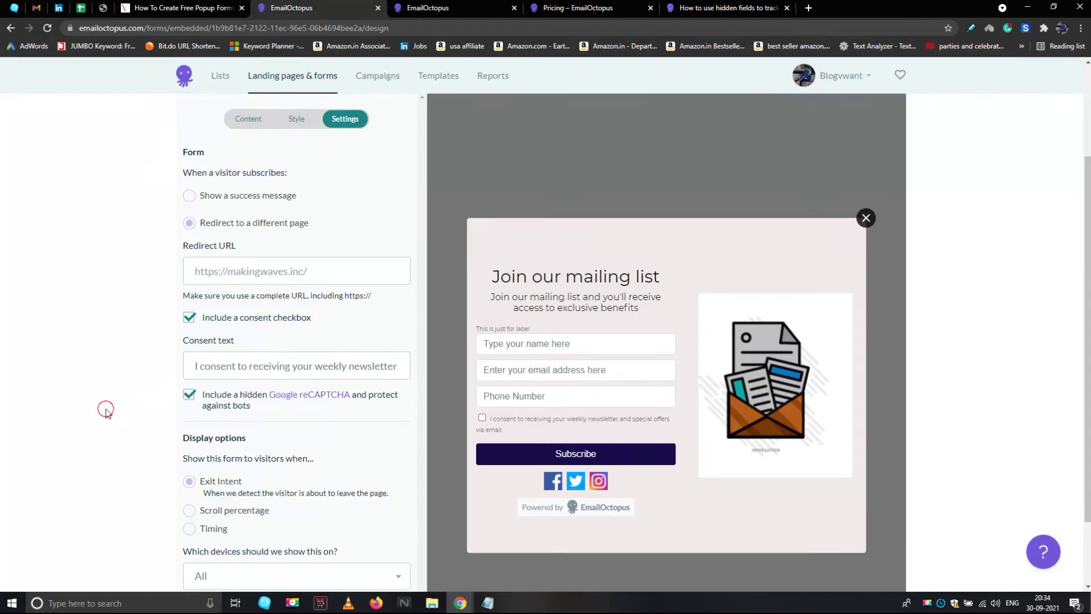
scroll(105, 410, down, 1)
scroll(106, 413, down, 1)
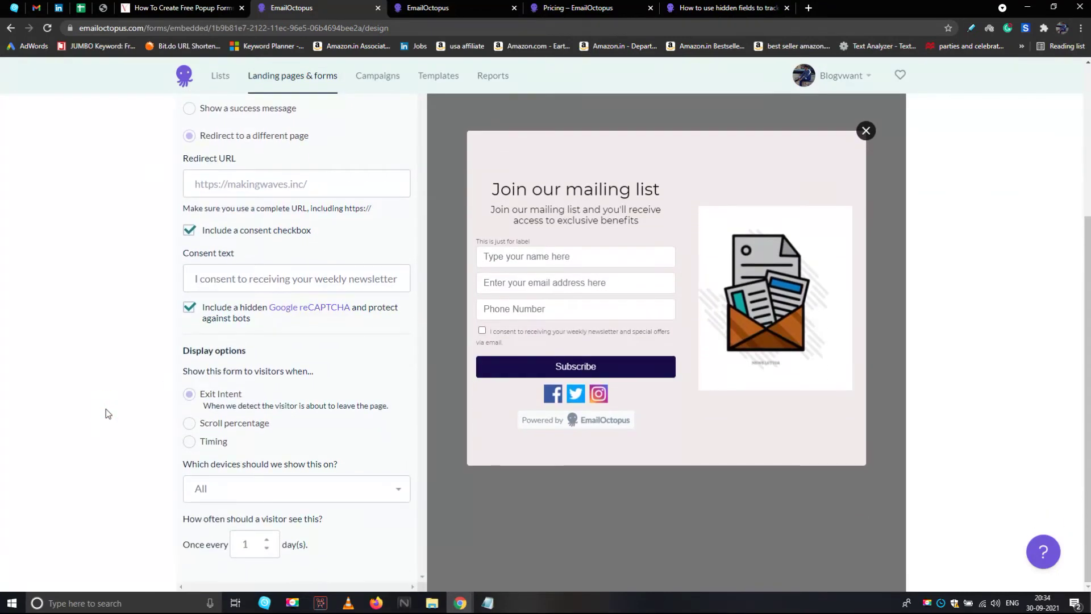
click(316, 488)
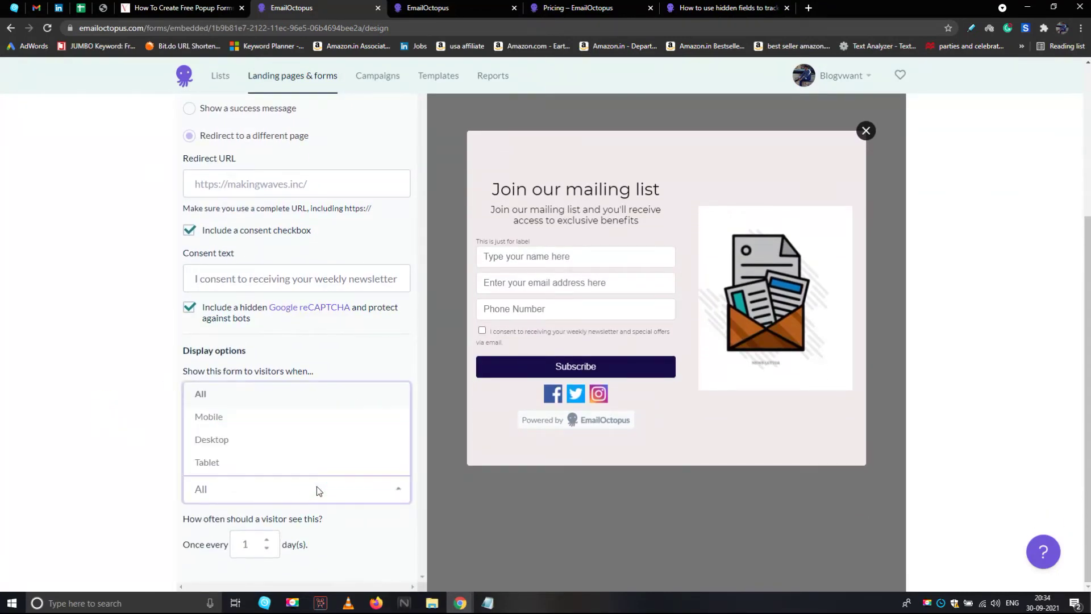
click(260, 396)
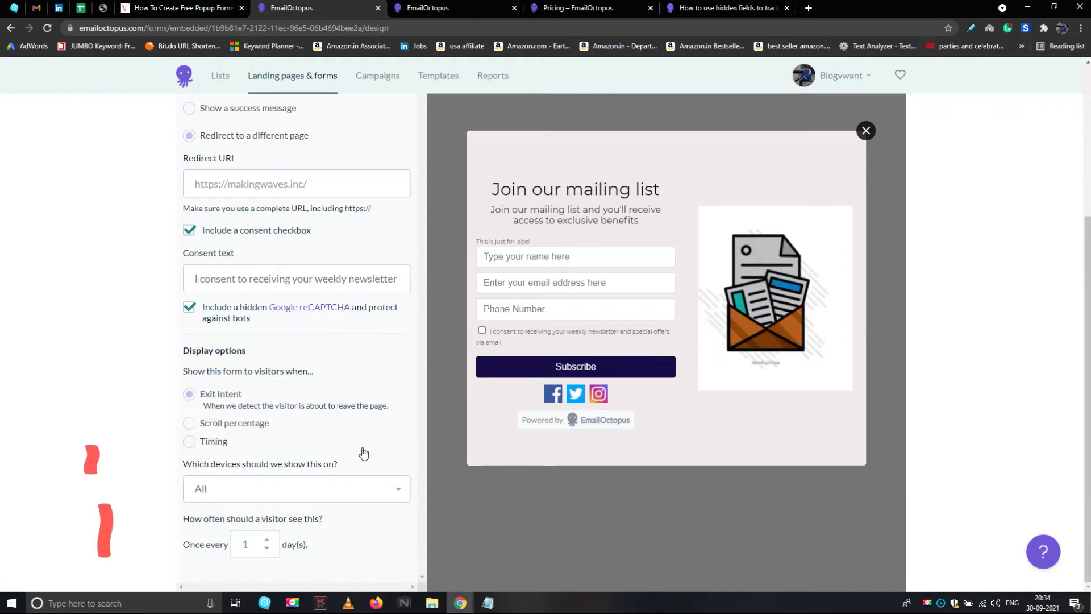
triple_click(214, 519)
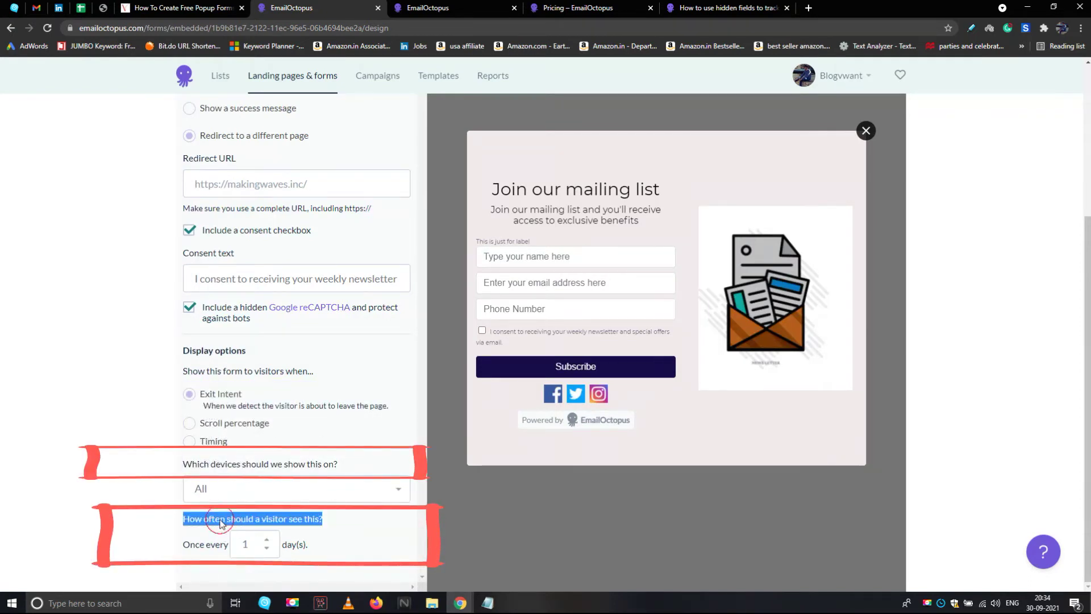
click(266, 541)
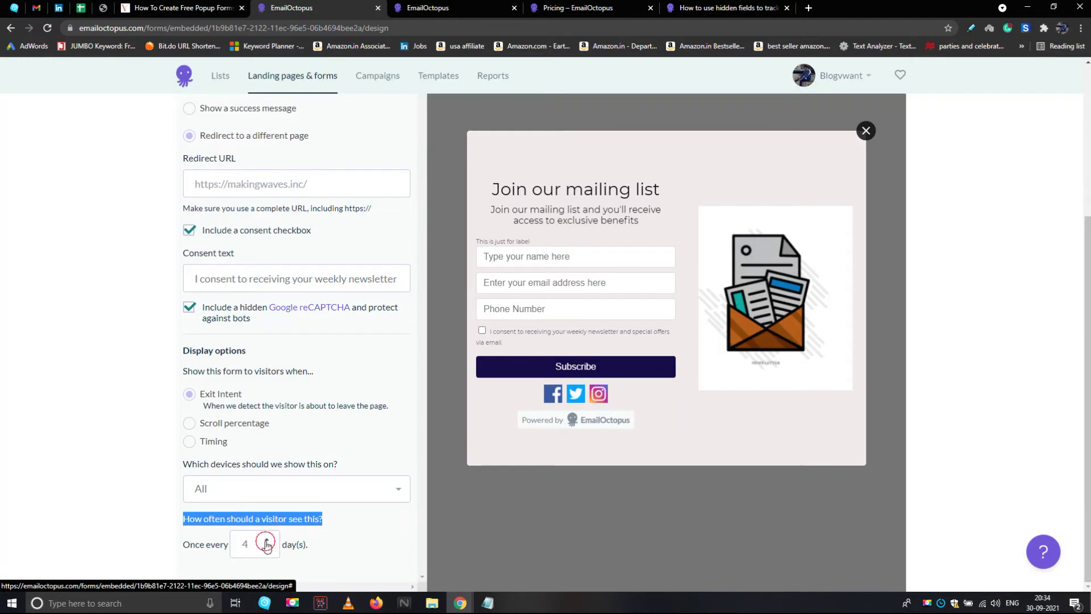
click(266, 541)
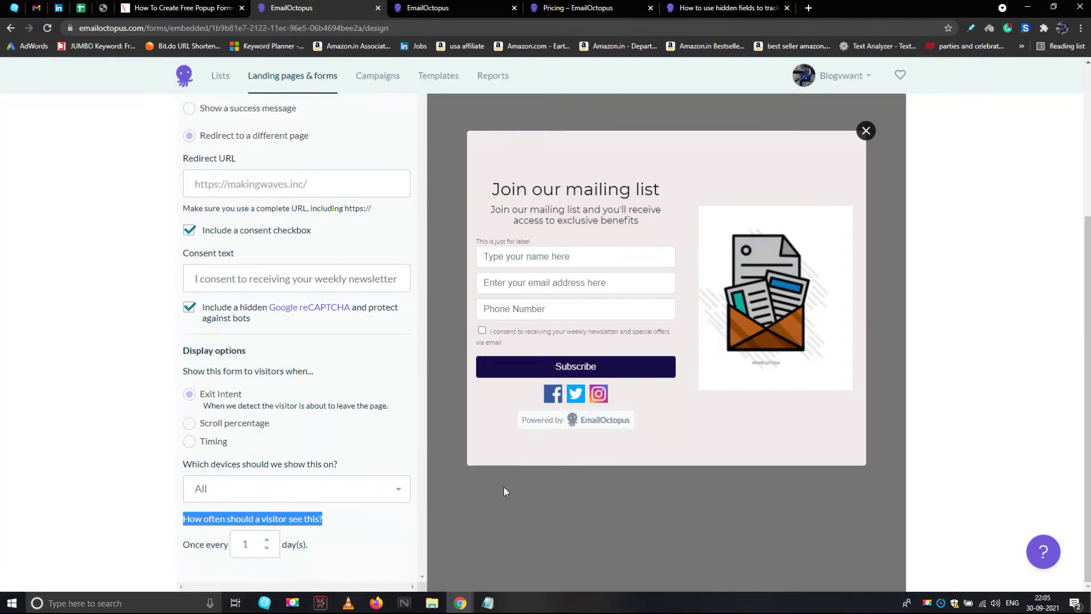
scroll(504, 487, up, 3)
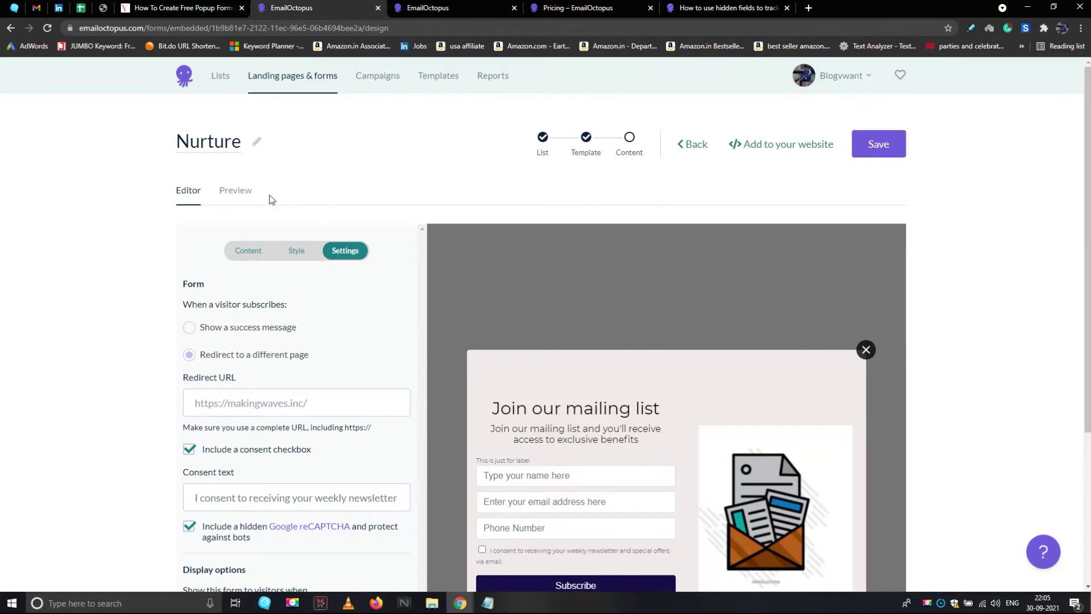
Preview the Nurture pop-up in mobile and desktop views, then save the form
click(248, 200)
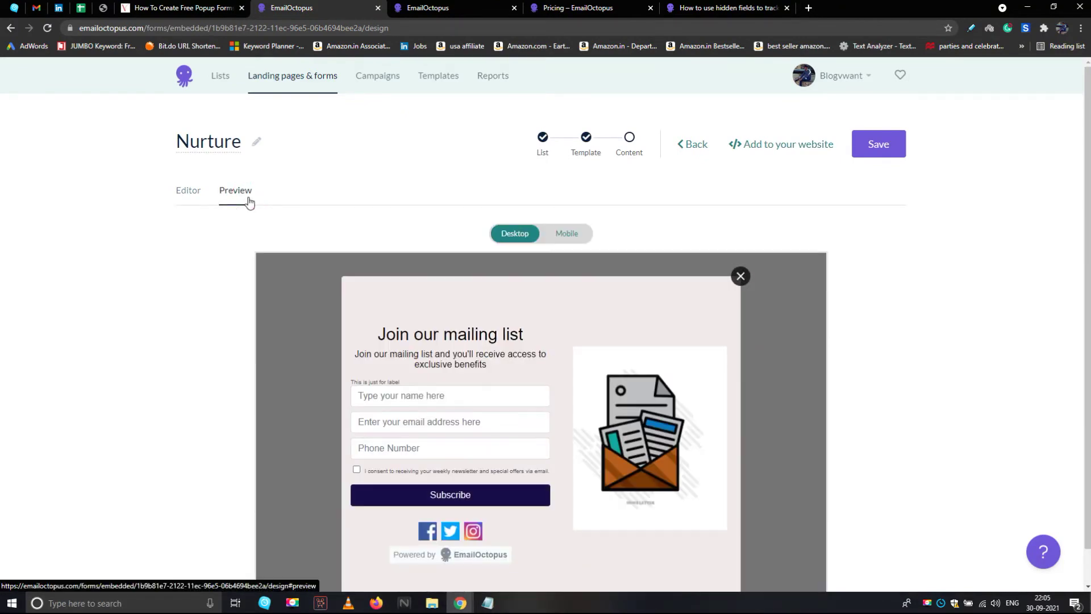
click(566, 232)
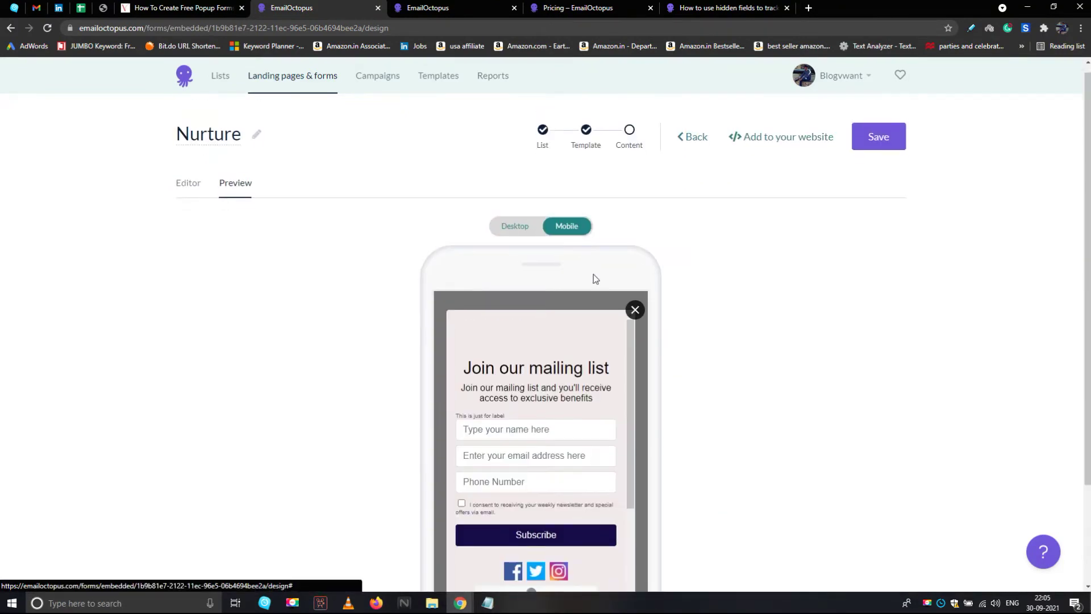
click(516, 234)
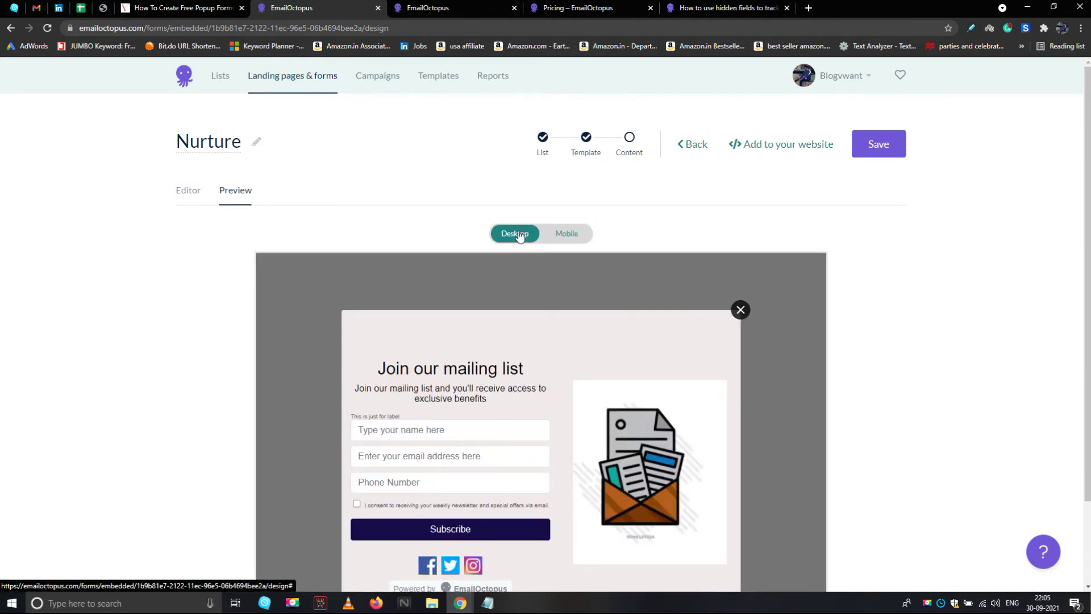
click(887, 144)
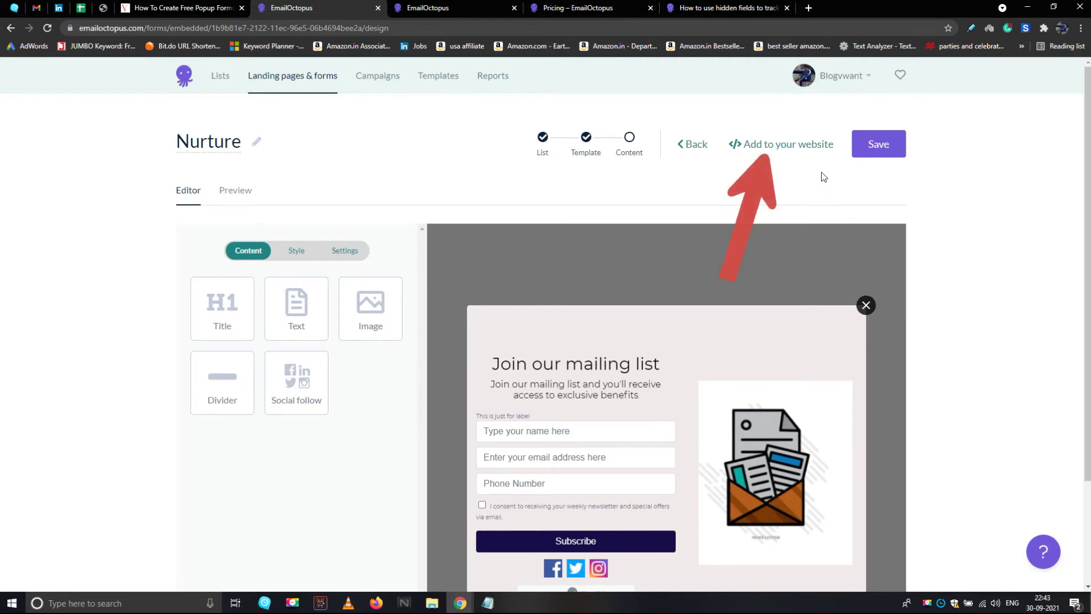
Open 'Add to your website' and select the Nurture pop-up's embed script for copying
click(785, 144)
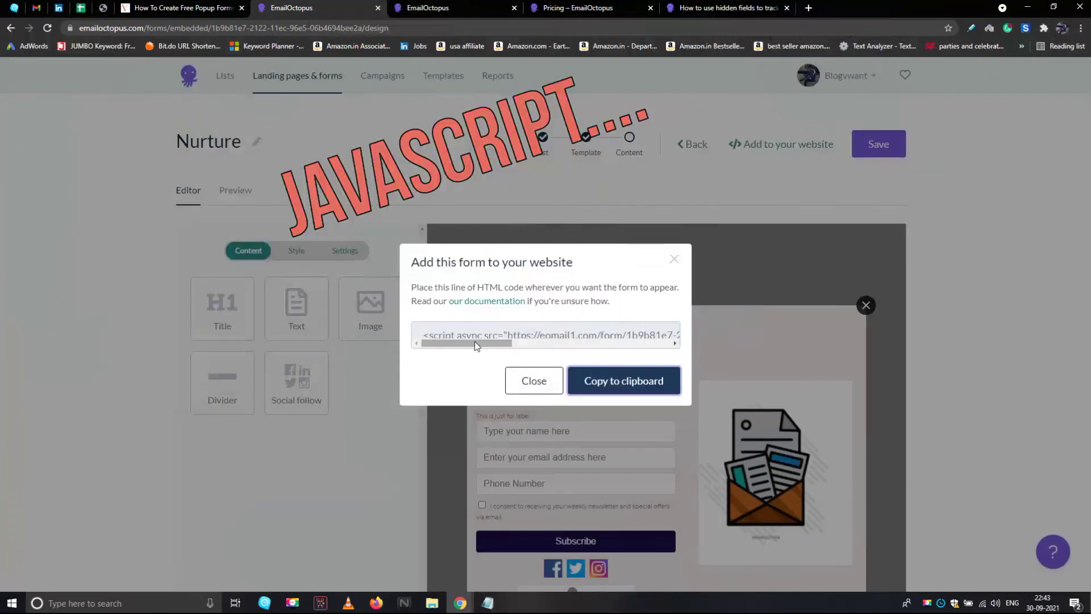
drag(475, 342, 650, 353)
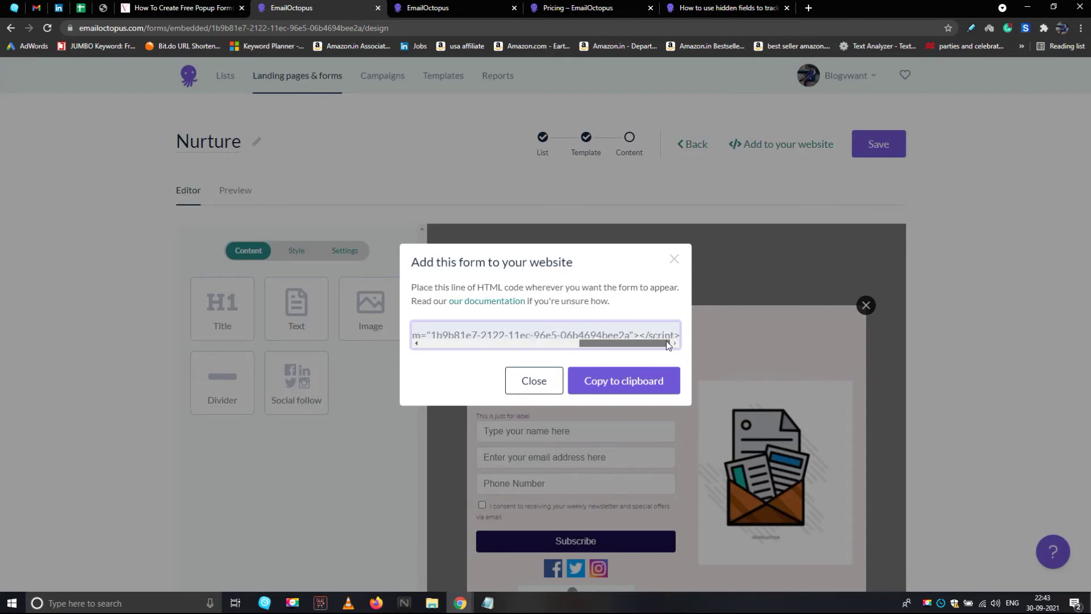
drag(666, 342, 454, 347)
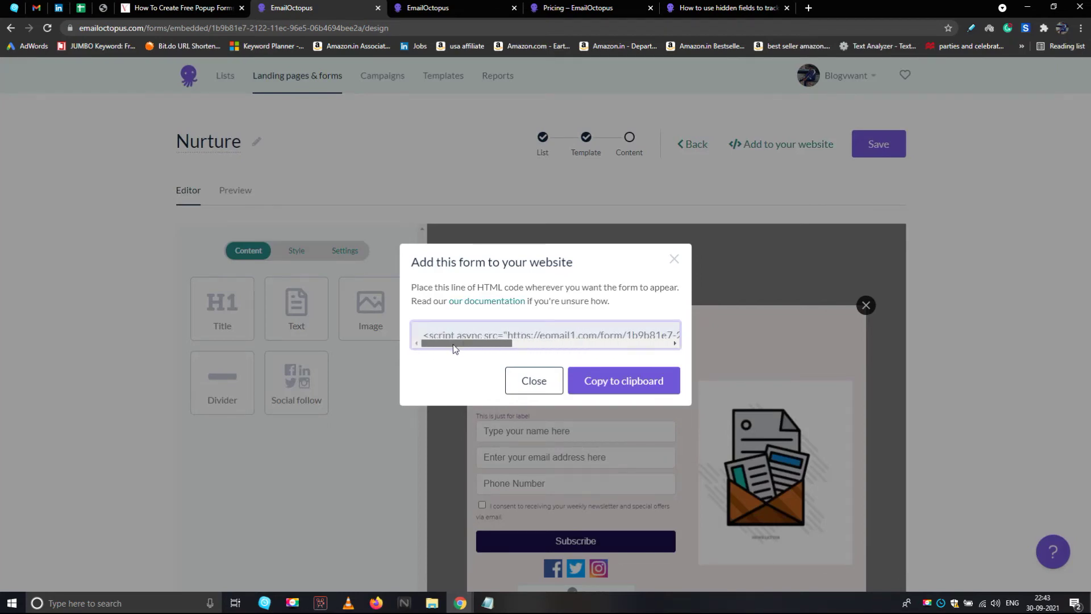
mouse_move(454, 347)
mouse_down()
mouse_move(567, 361)
mouse_move(457, 332)
mouse_up()
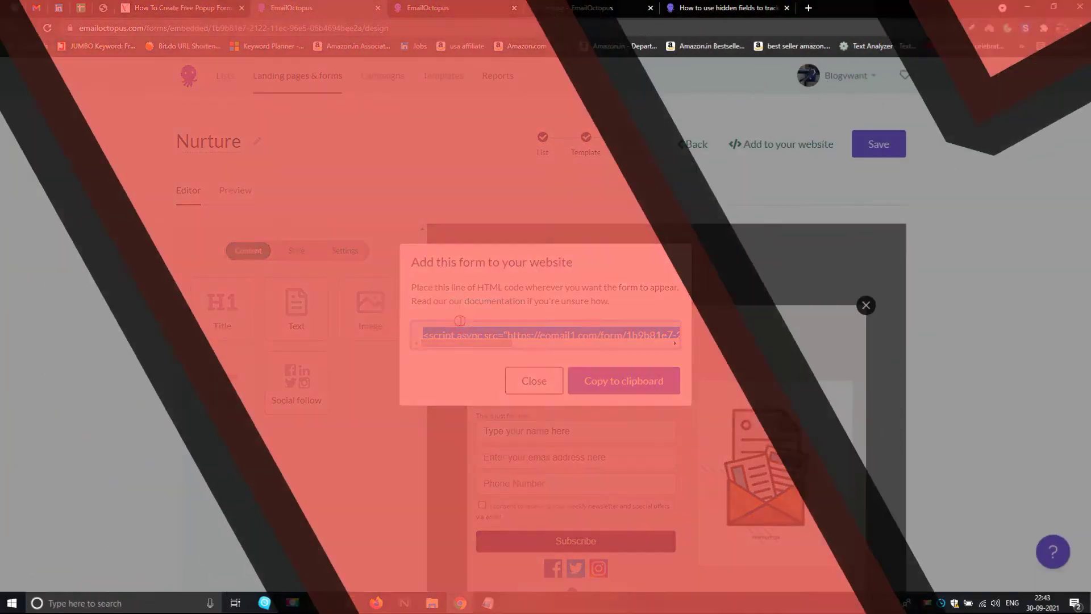
click(666, 394)
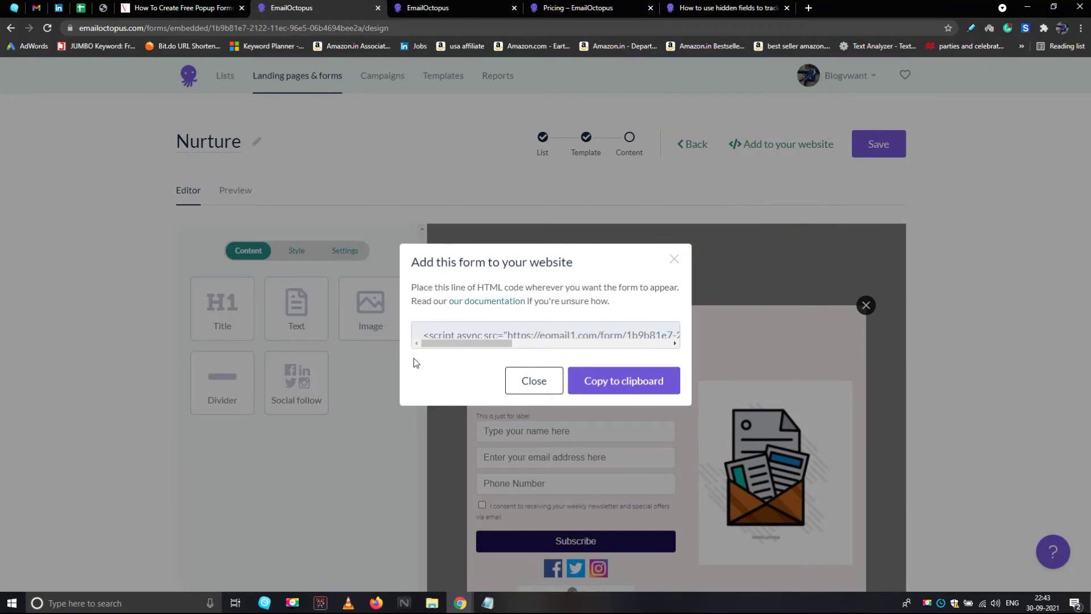
drag(450, 334, 620, 339)
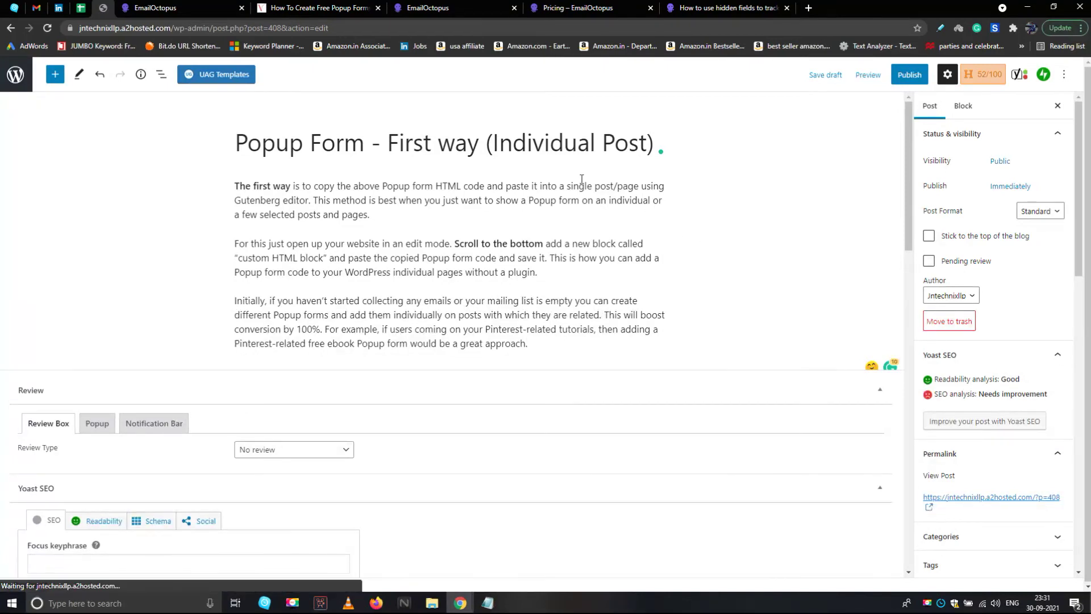
Add a Custom HTML block after the post's last paragraph
drag(259, 145, 640, 145)
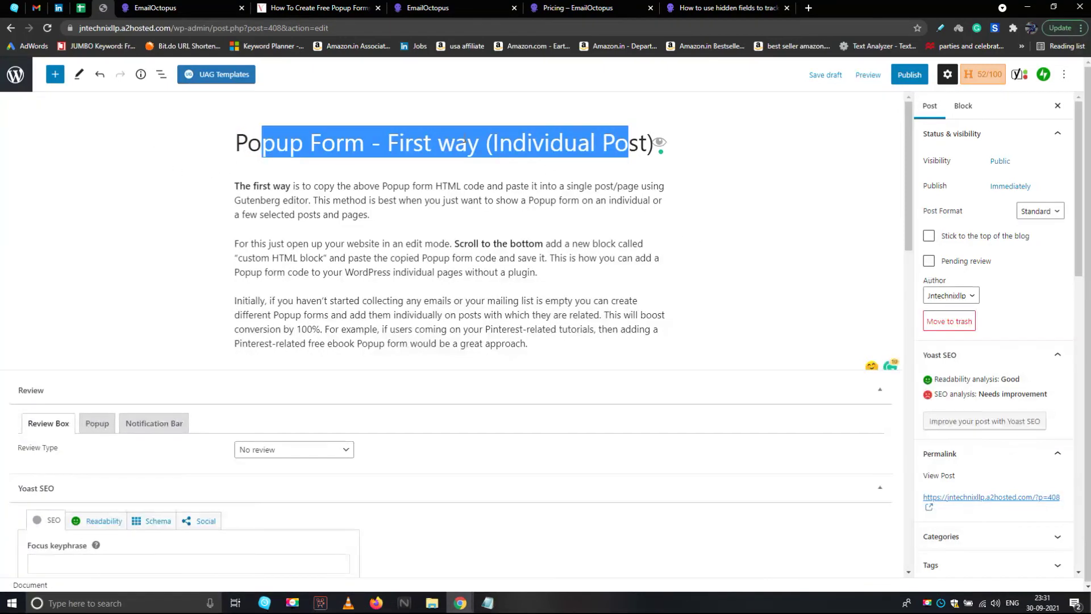
click(467, 143)
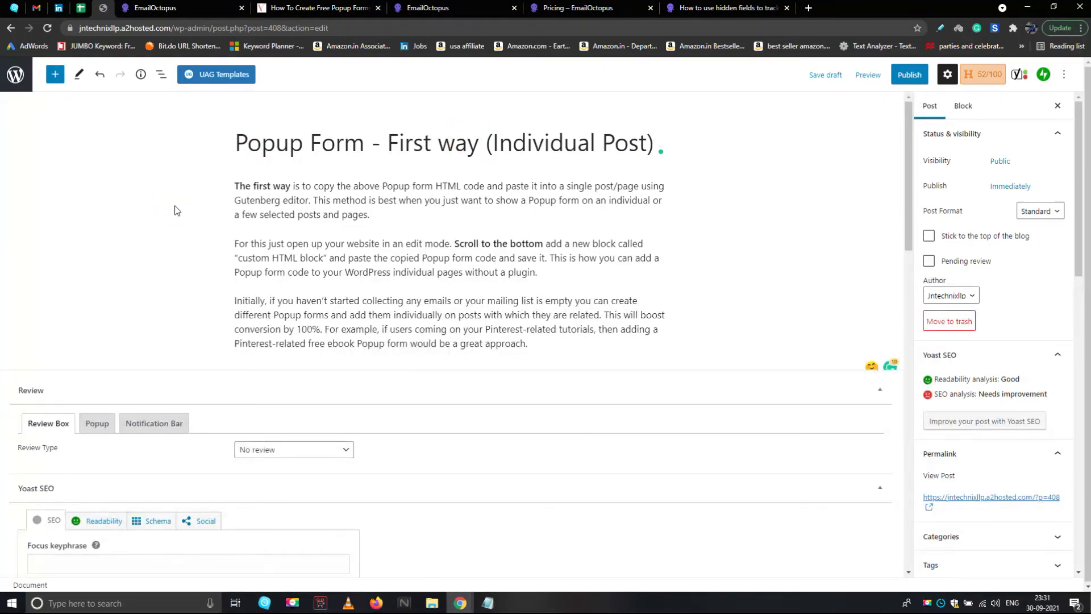
click(243, 206)
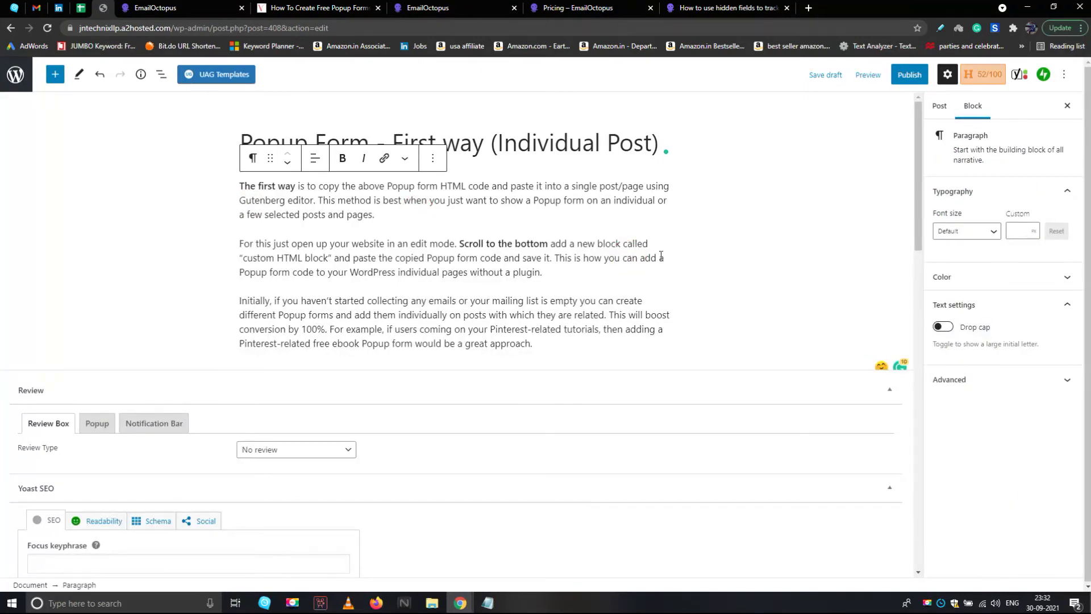
click(683, 242)
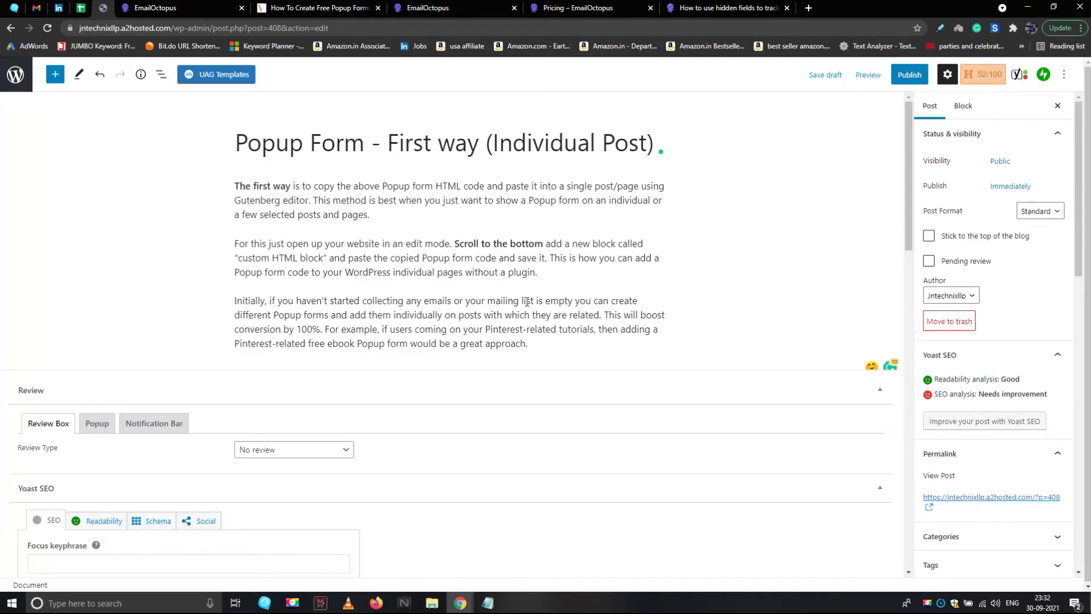
click(557, 344)
key(Return)
click(663, 372)
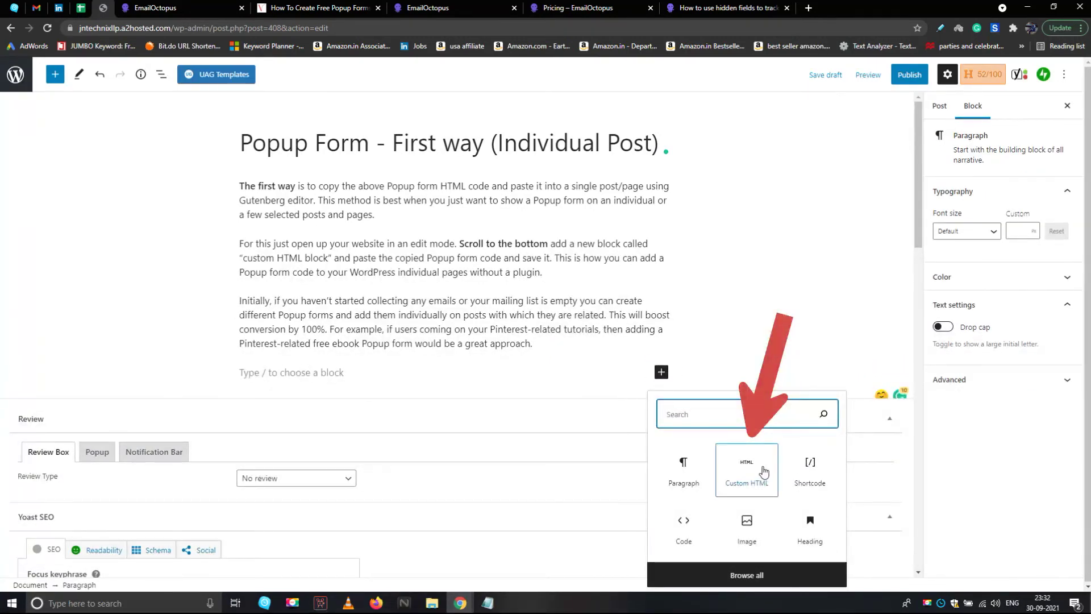
click(738, 480)
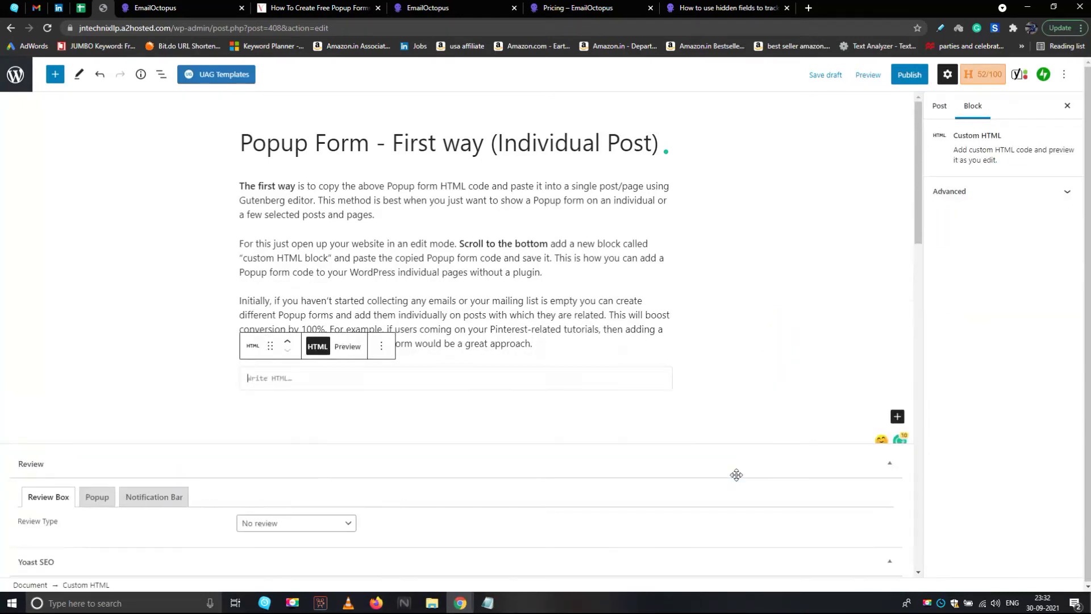
Paste the EmailOctopus pop-up script into the HTML block and publish the post
right_click(325, 377)
click(369, 459)
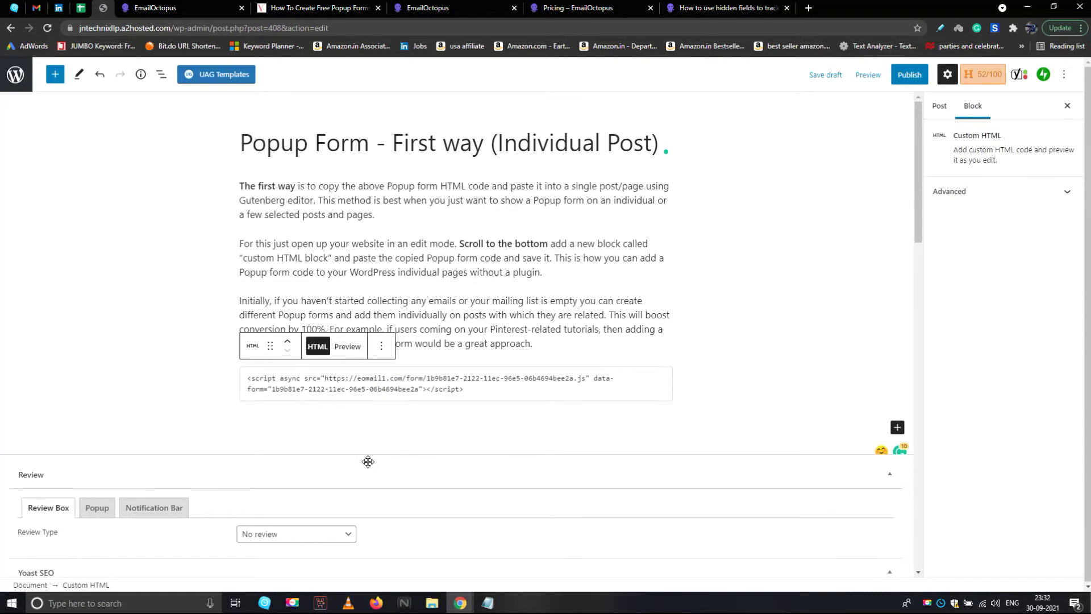
triple_click(347, 383)
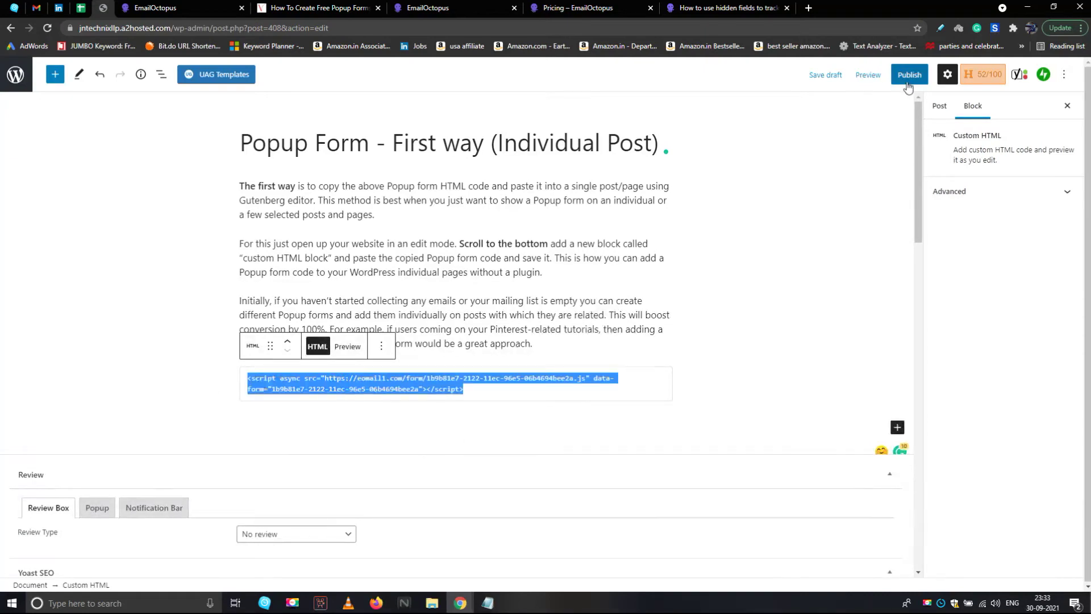
click(909, 74)
click(955, 75)
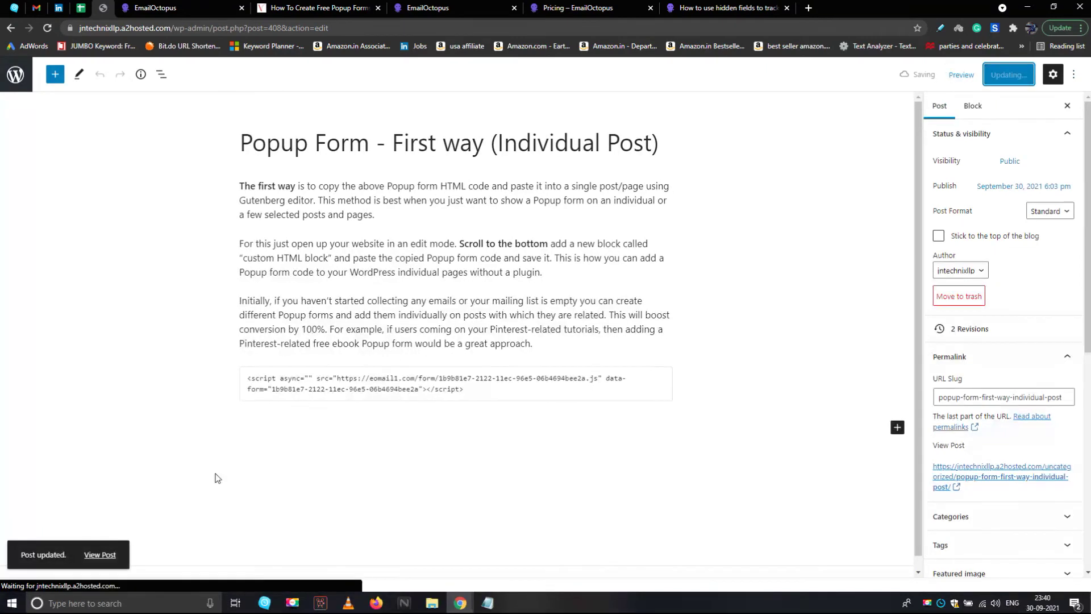
Open a new Incognito browser window from the taskbar
click(141, 525)
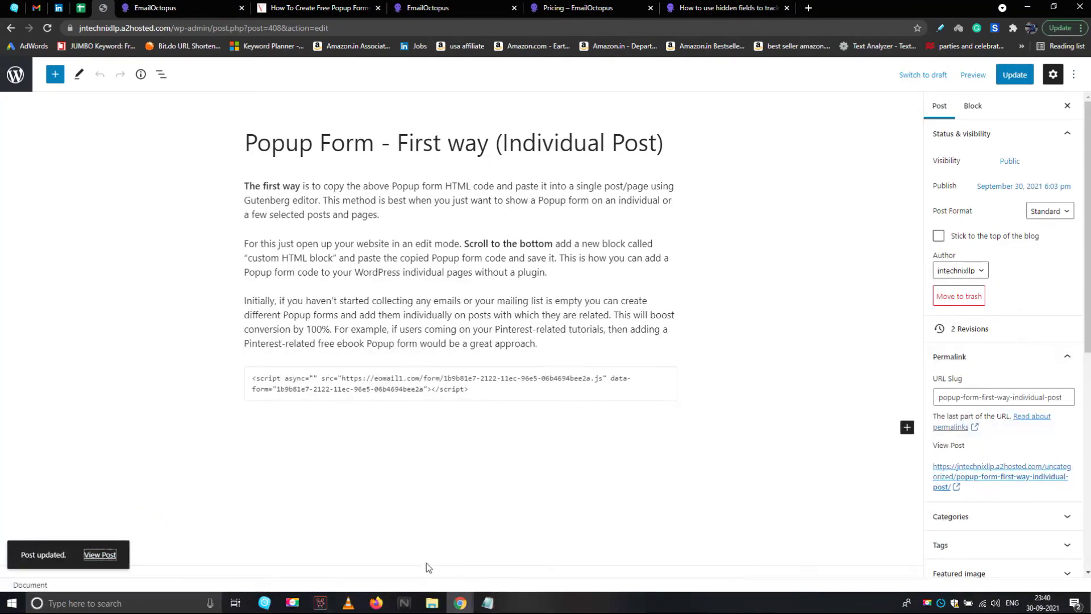
right_click(460, 603)
click(469, 515)
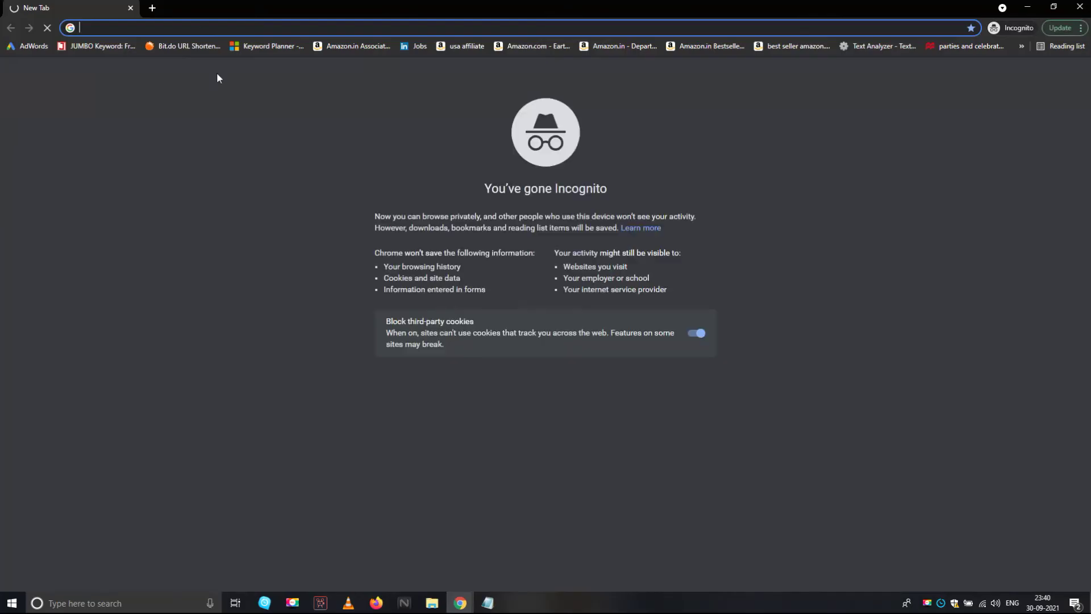
right_click(168, 23)
click(218, 113)
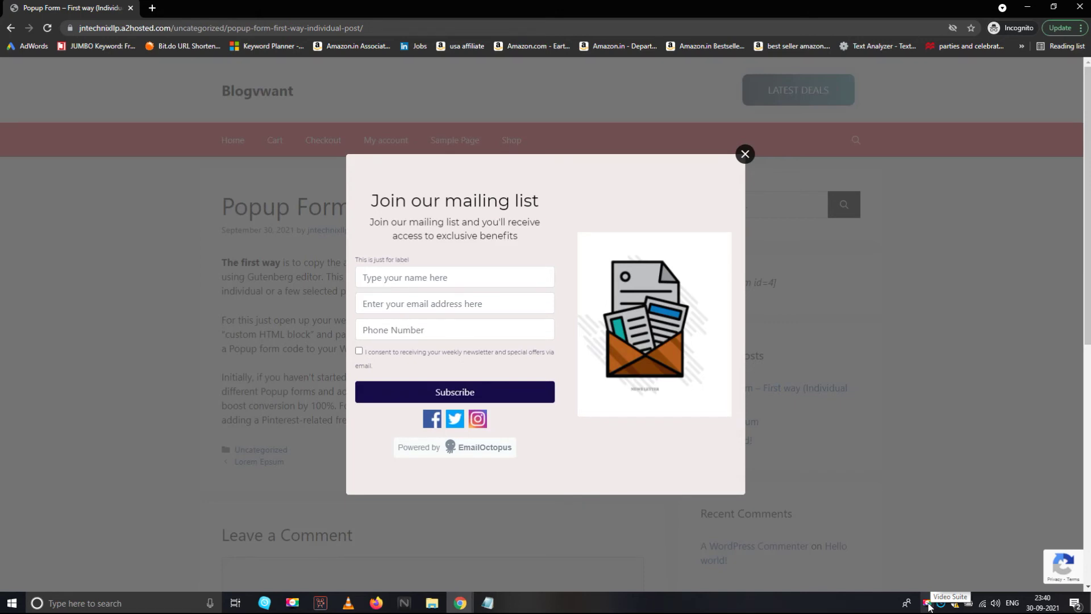
click(495, 269)
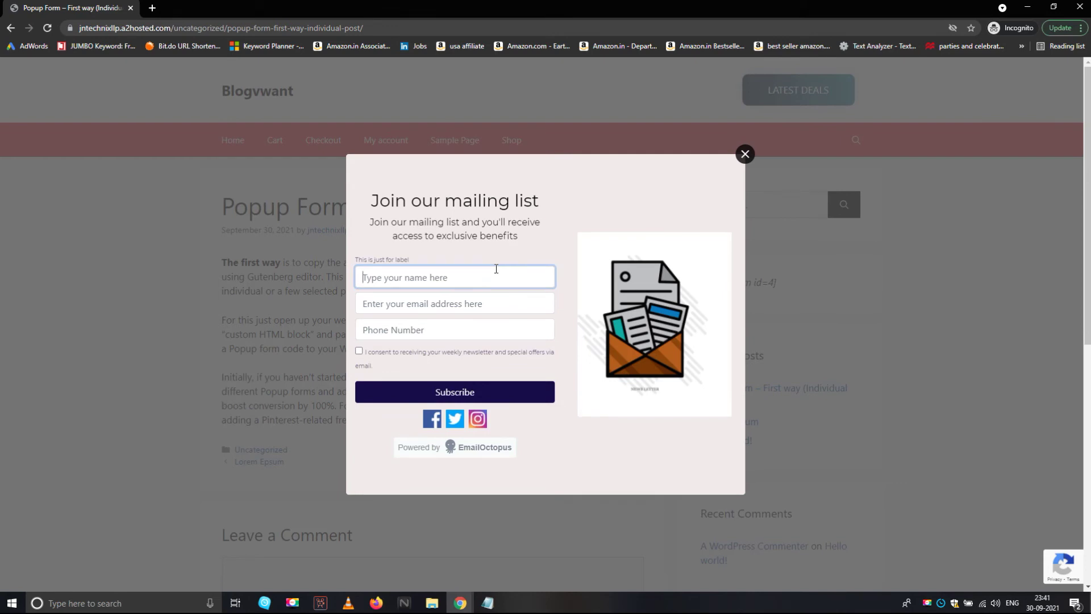
text(john)
key(Tab)
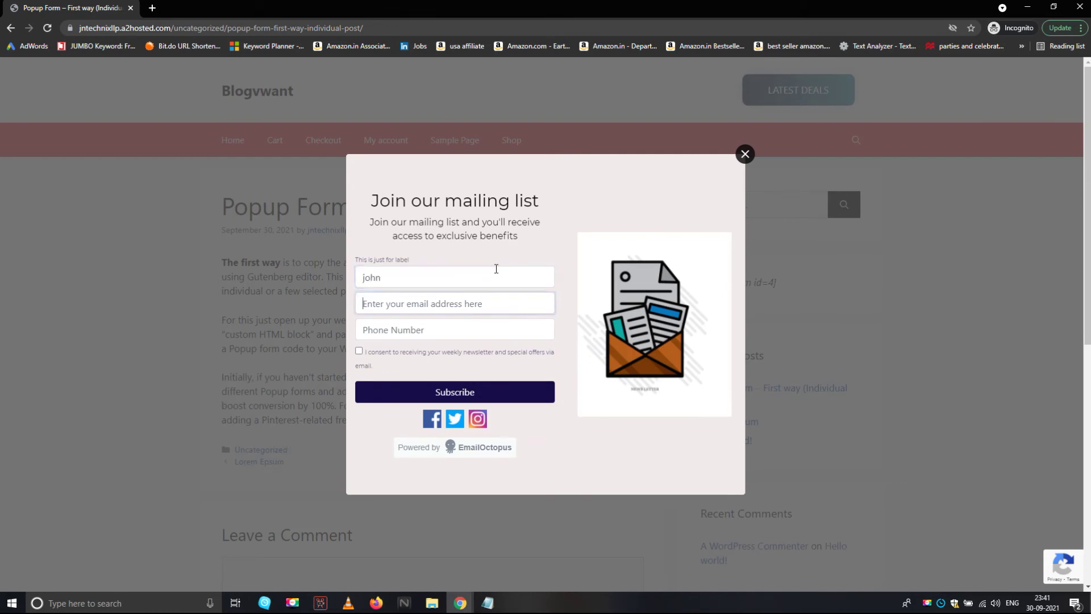
text(abc@gmail.com)
key(Tab)
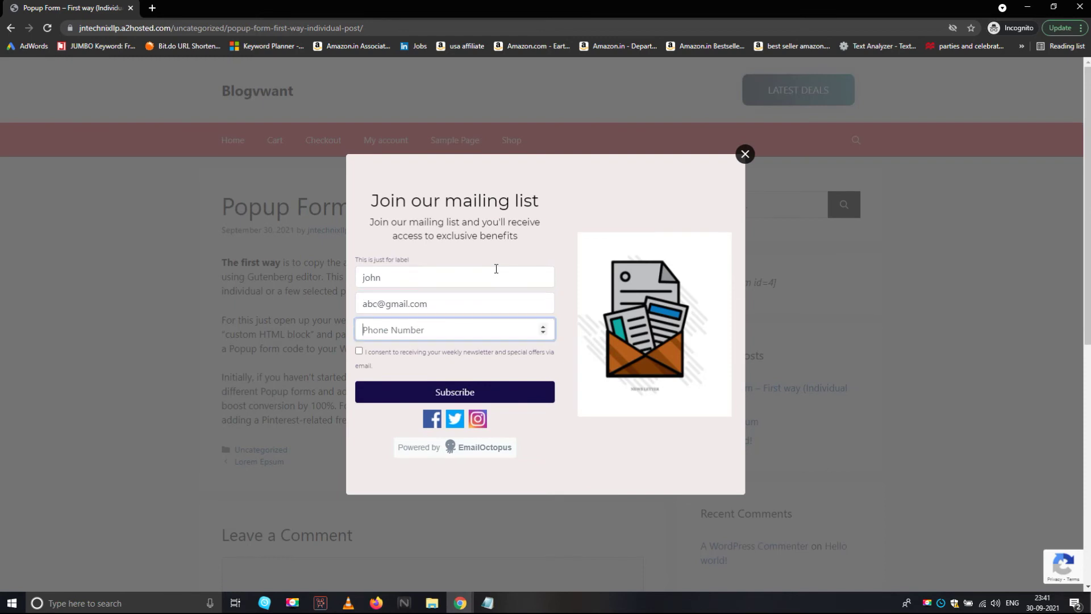
Tick the consent box, subscribe, and pass the tractor-image reCAPTCHA check
click(358, 352)
click(398, 394)
click(541, 349)
click(615, 350)
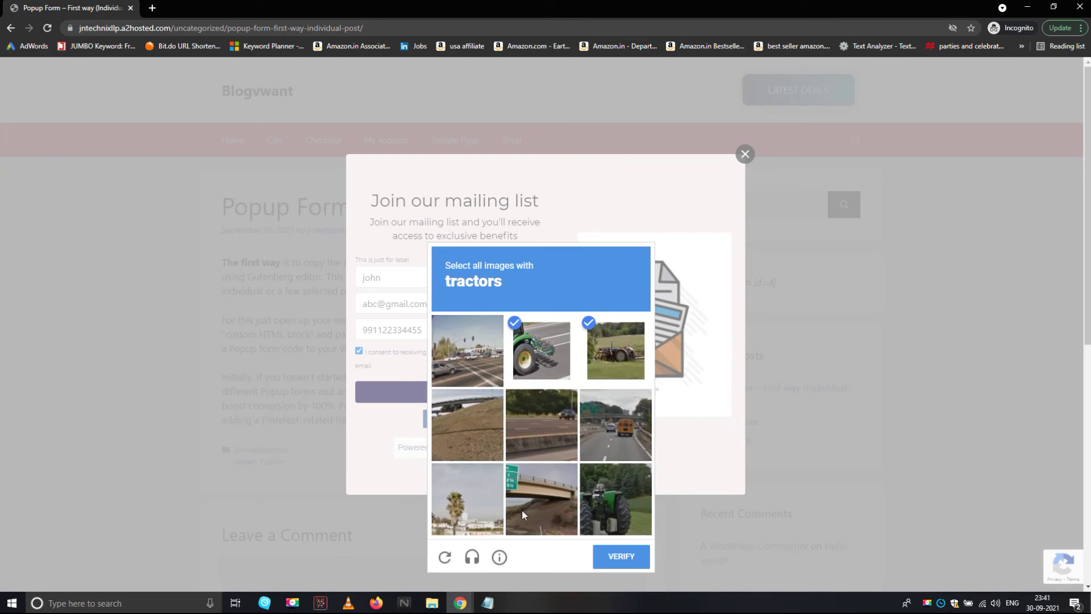
click(615, 499)
click(603, 438)
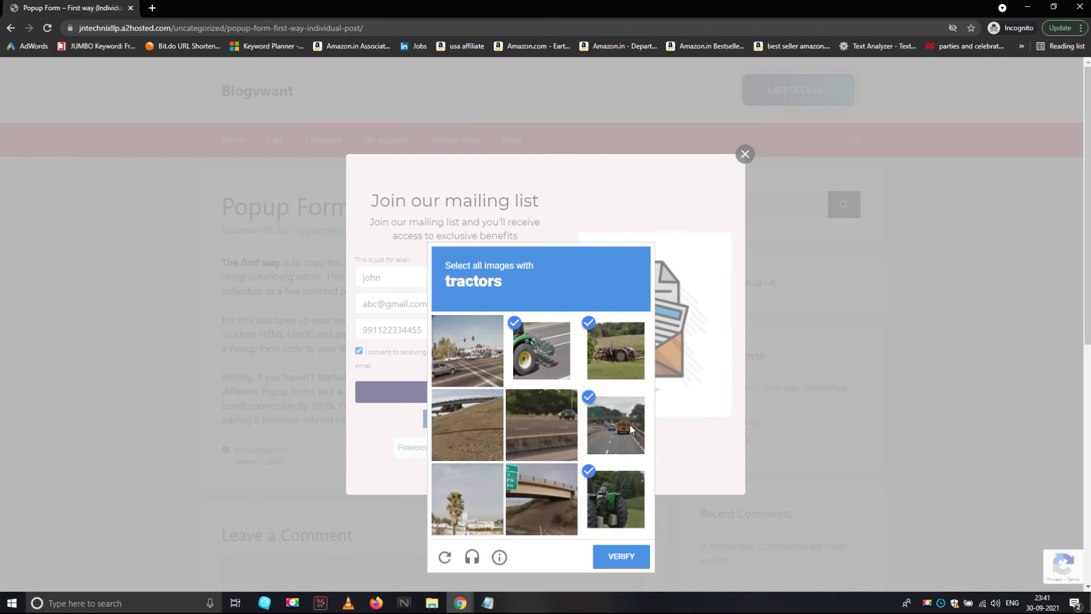
click(621, 556)
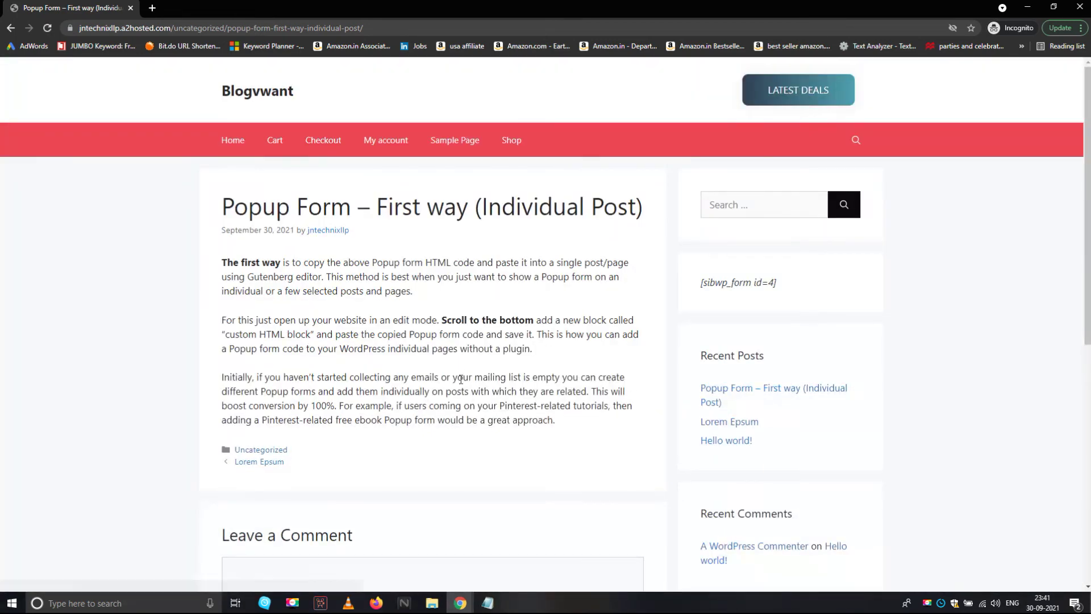
mouse_move(460, 603)
click(337, 554)
click(424, 9)
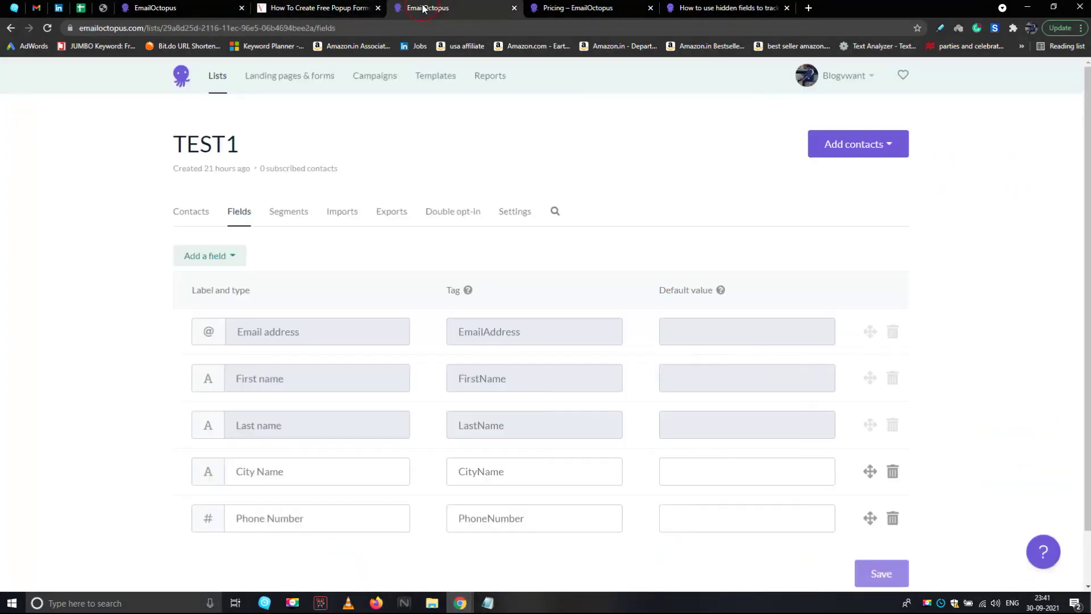
click(195, 210)
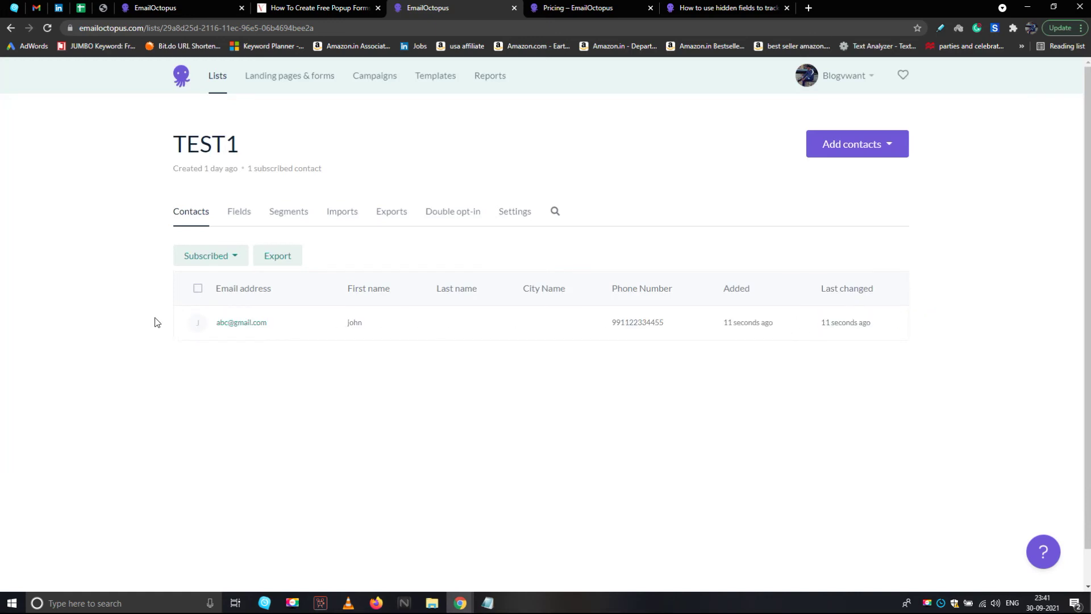
click(183, 351)
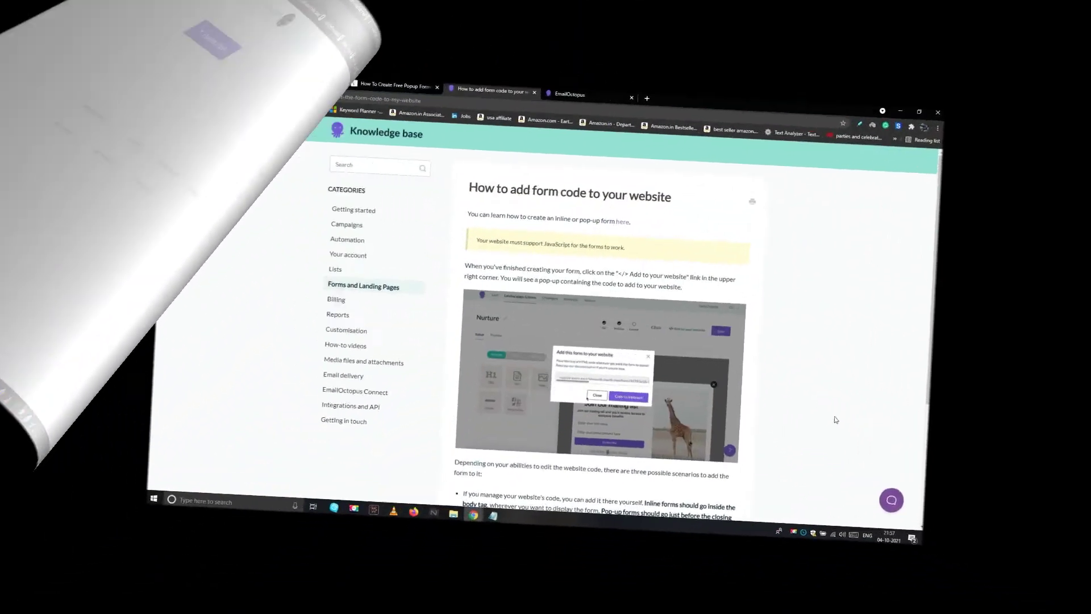
scroll(957, 439, down, 5)
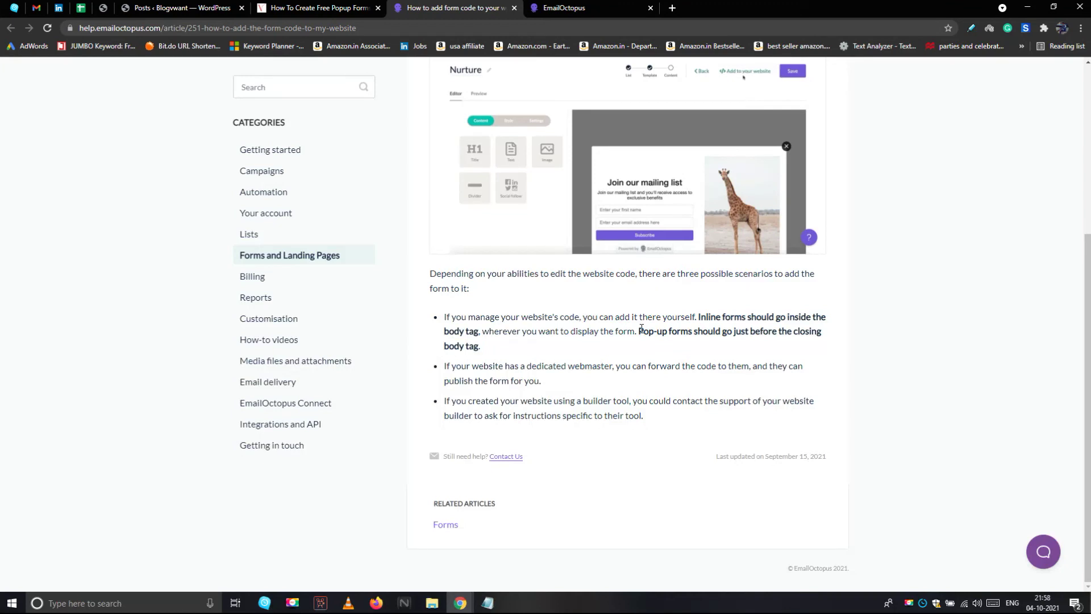
Highlight the sentence 'Pop-up forms should go just before the closing body tag.'
drag(638, 330, 693, 353)
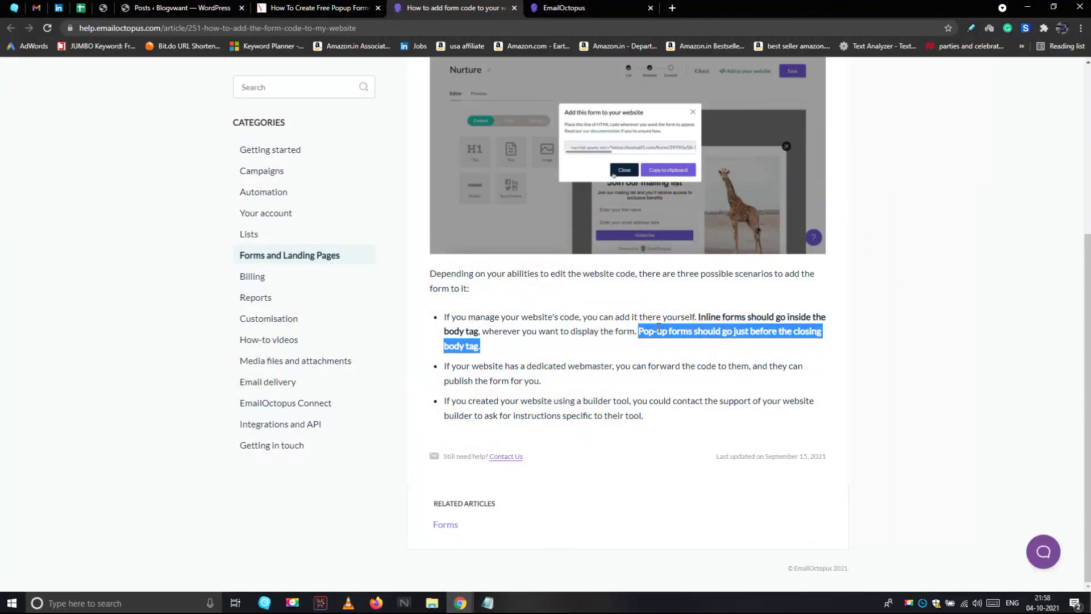
click(106, 9)
mouse_move(29, 159)
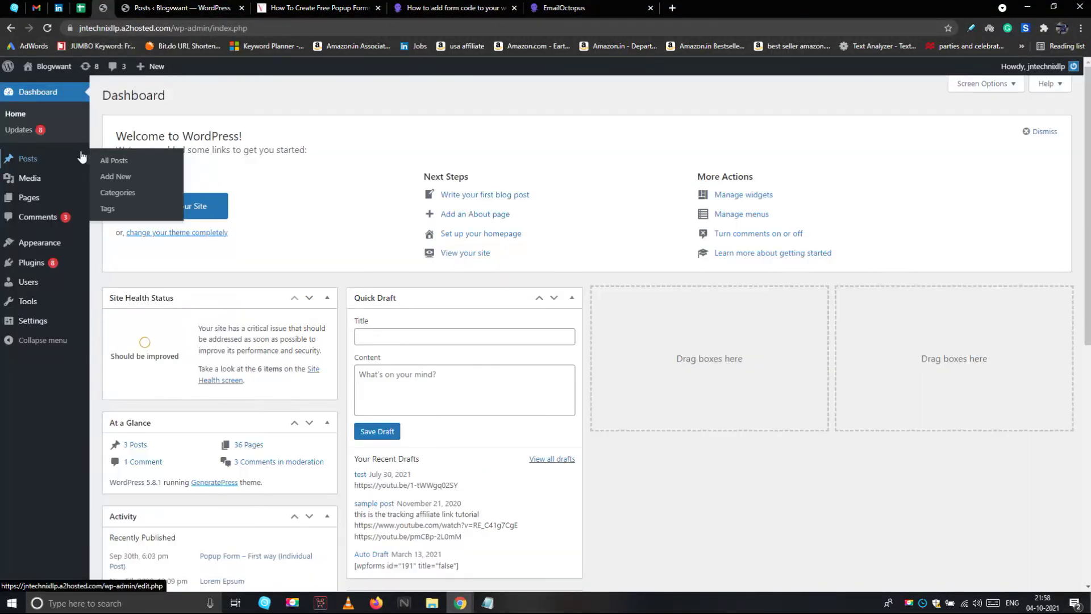
Install and activate WPBeginner's Insert Headers and Footers plugin from Plugins > Add New
click(116, 281)
click(970, 126)
text(in)
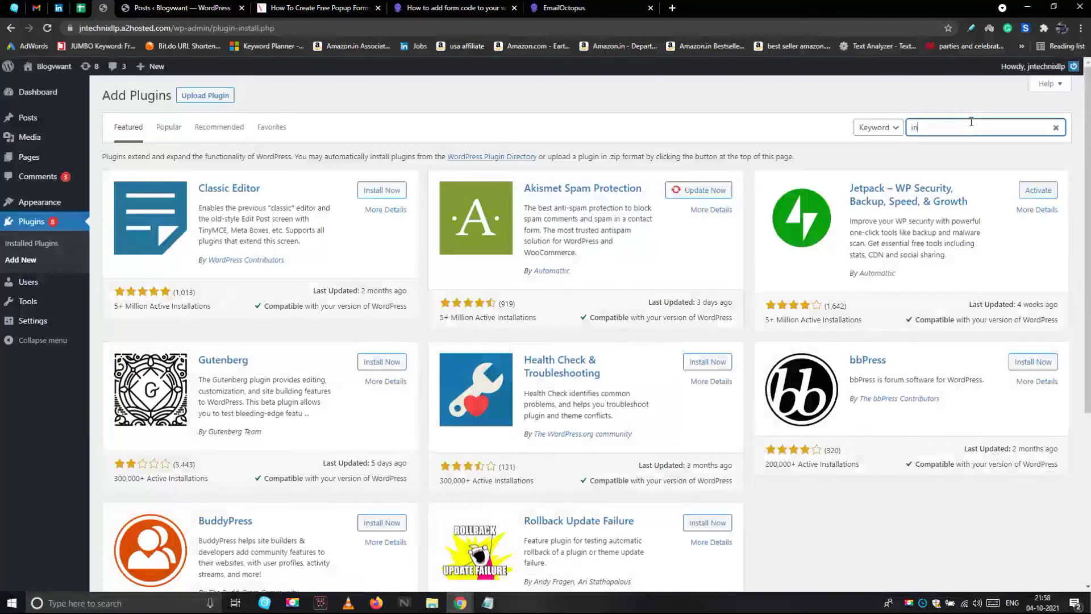
text(sert headers and footers)
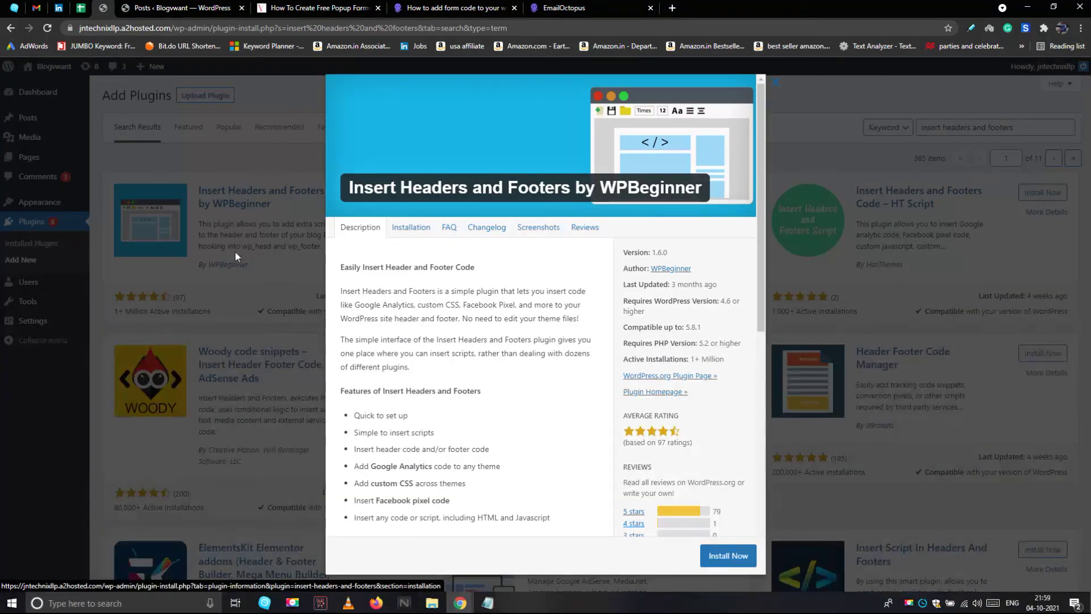
scroll(533, 248, down, 5)
scroll(532, 247, down, 5)
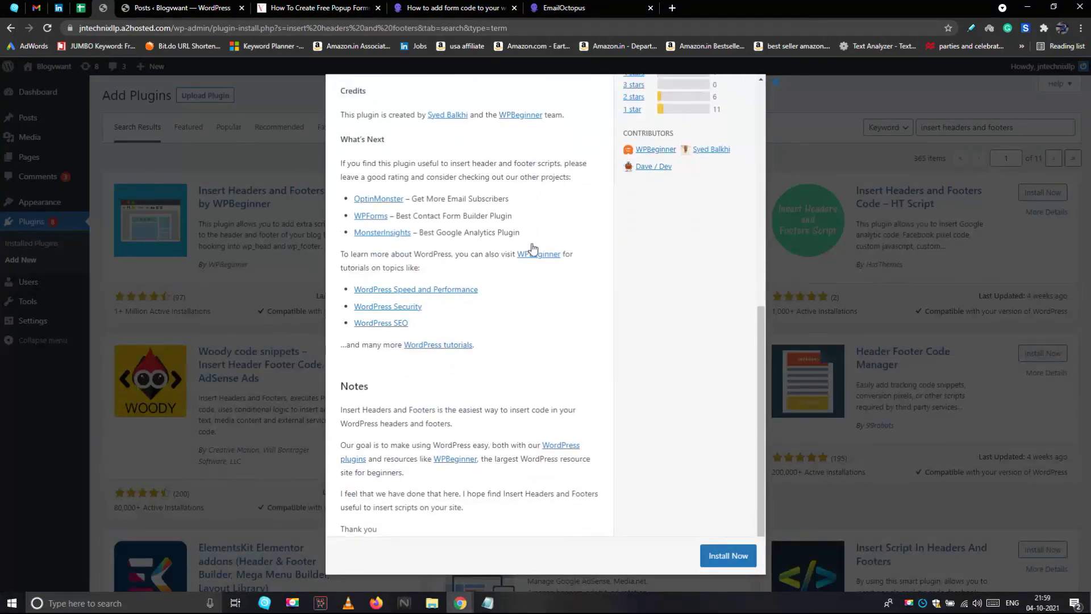
scroll(533, 249, up, 10)
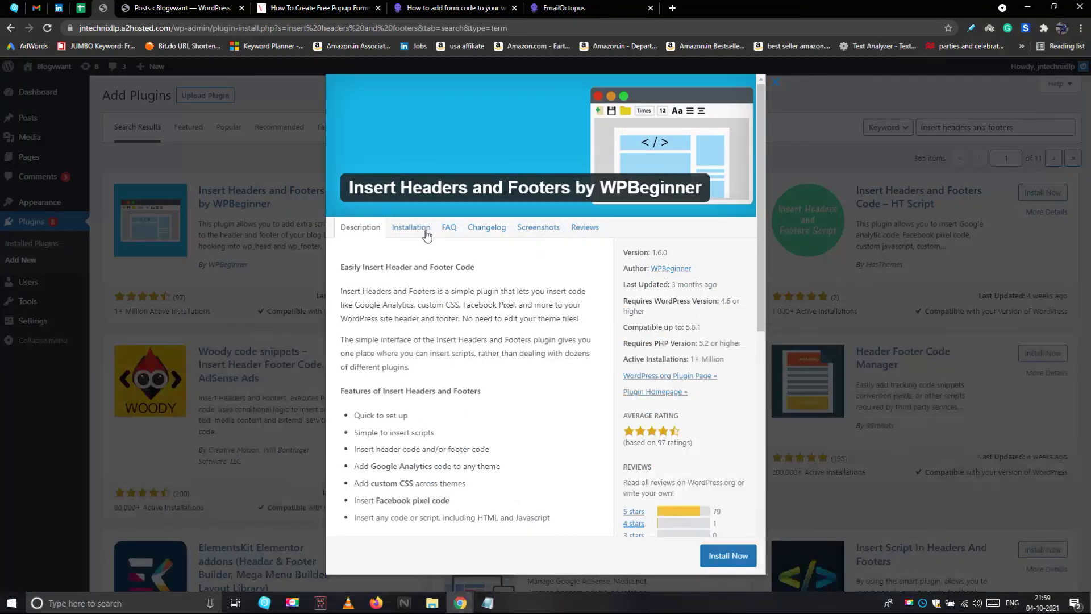
click(728, 555)
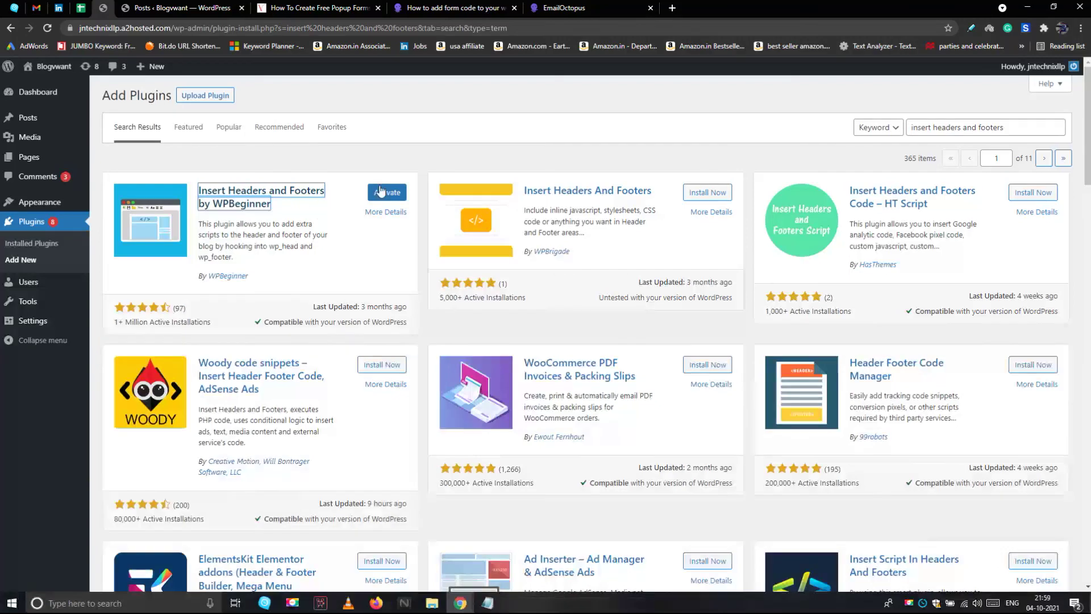
click(385, 195)
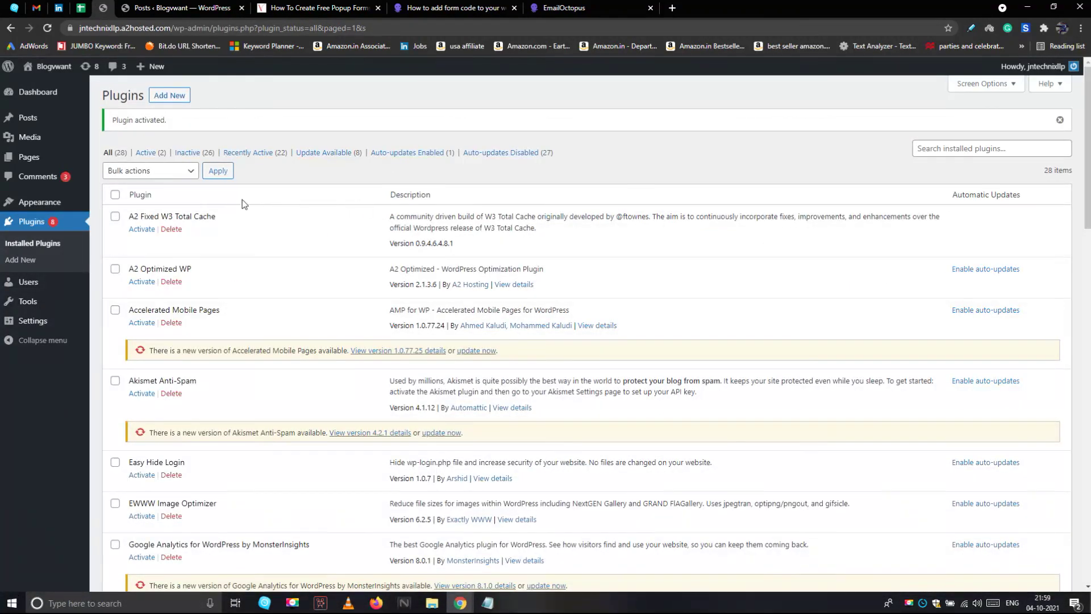
mouse_move(33, 321)
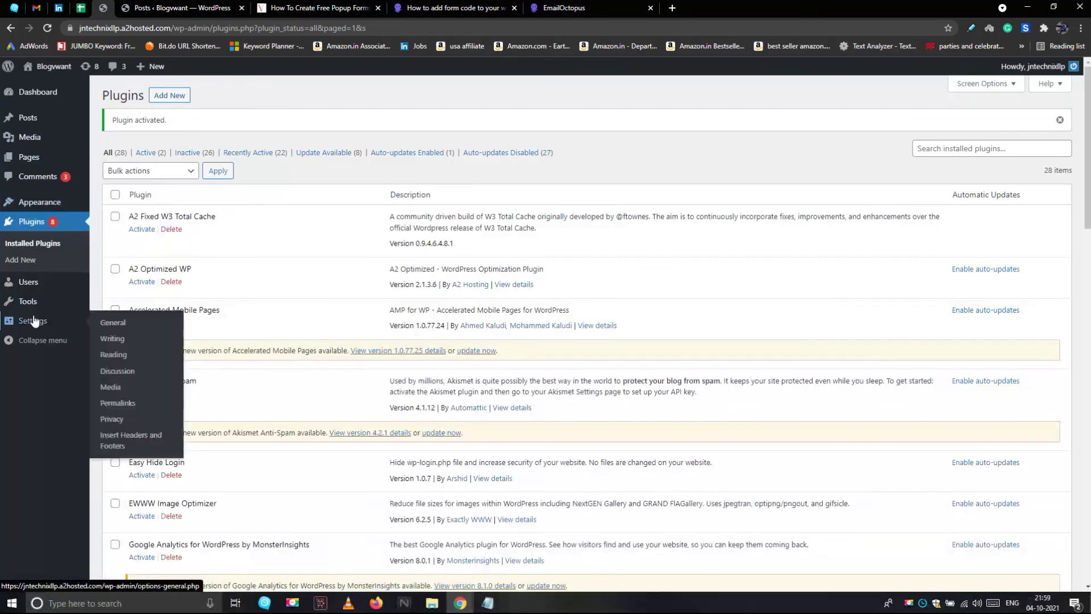
Paste the EmailOctopus pop-up script into Scripts in Footer and save the plugin settings
click(136, 435)
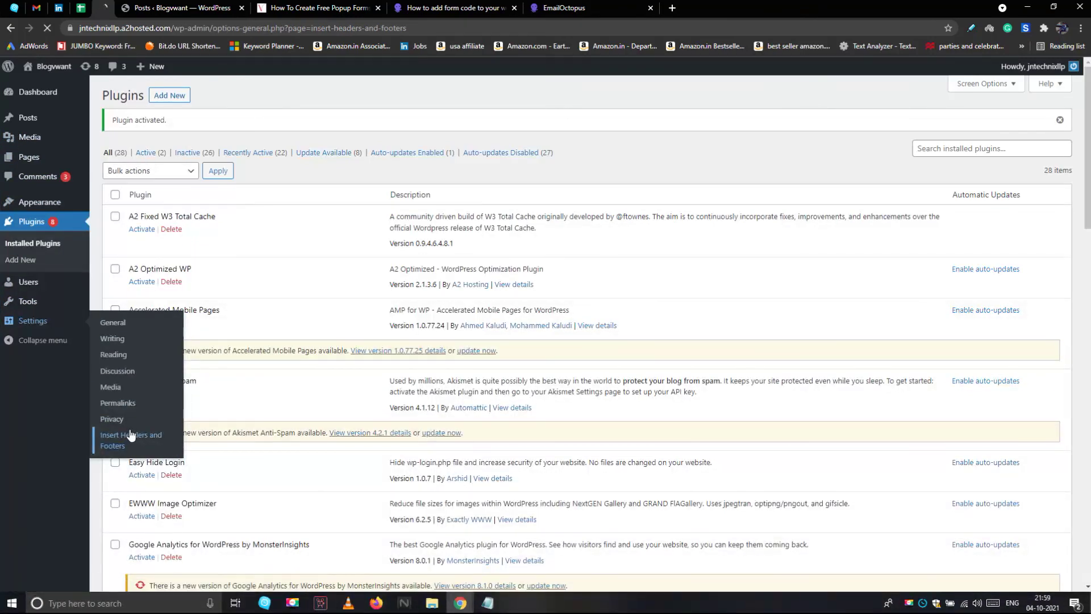
scroll(158, 392, down, 3)
right_click(154, 386)
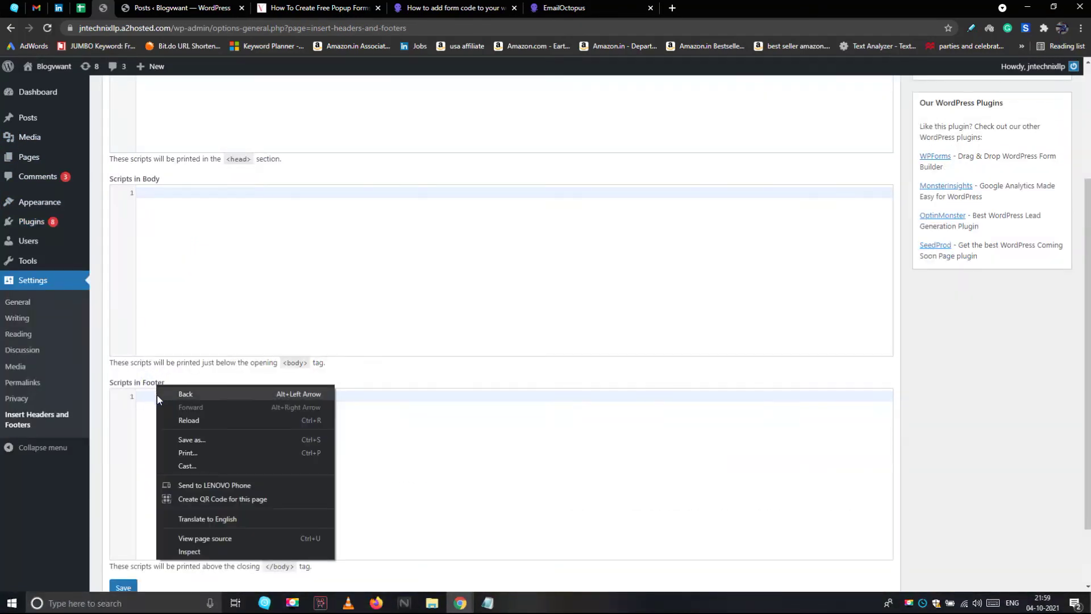
click(148, 399)
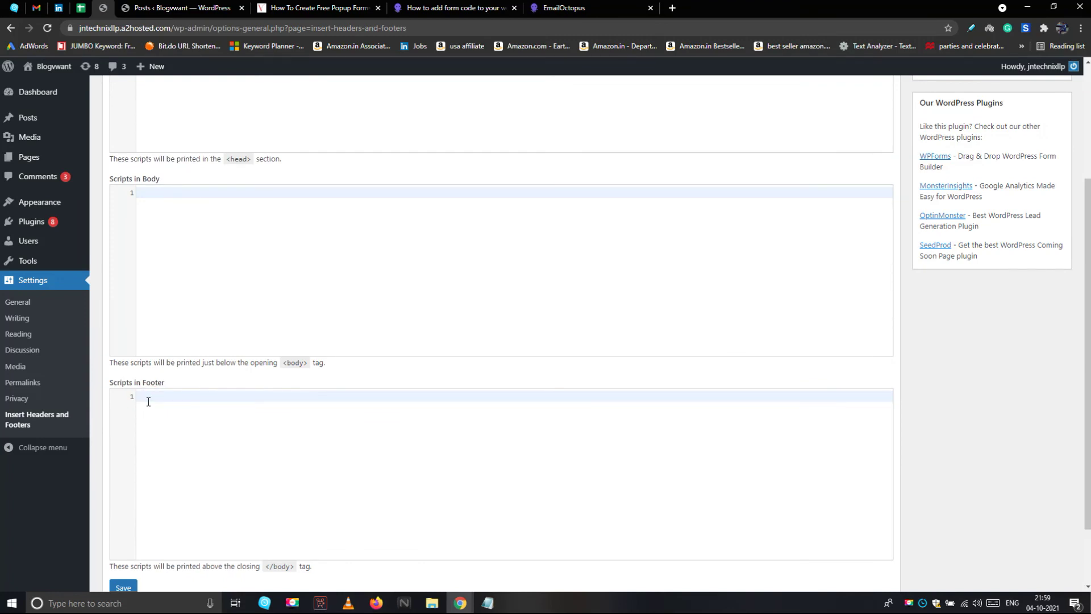
text(<script async src="https://eomail1.com/form/1b9b81e7-2122-11ec-96e5-06b4694bee2a.js" data-form="1b9b81e7-2122-11ec-96e5-06b4694bee2a"></script>)
triple_click(188, 399)
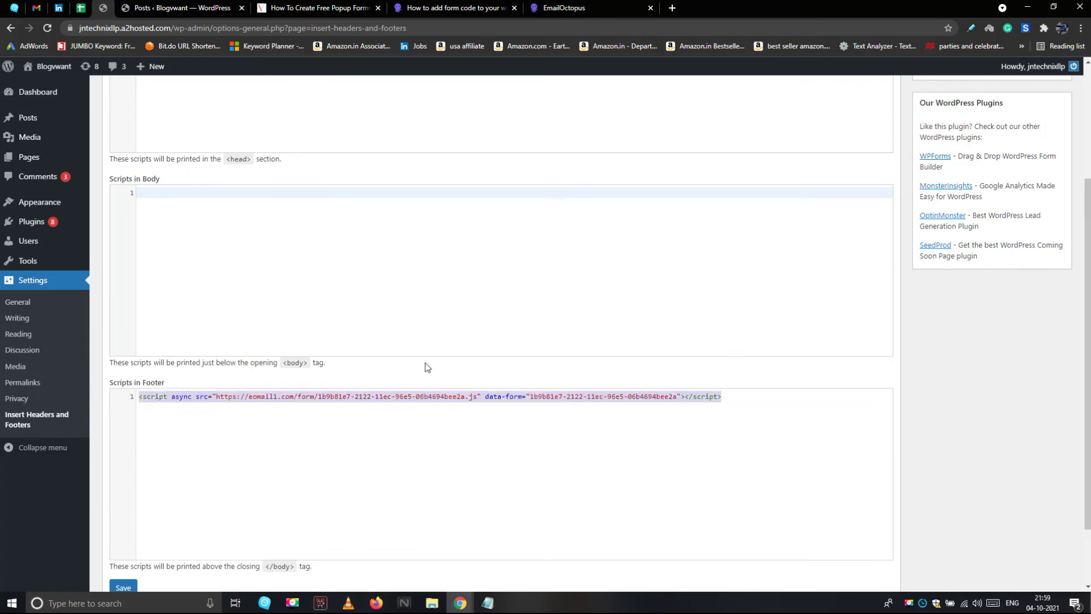
scroll(245, 464, down, 1)
click(122, 531)
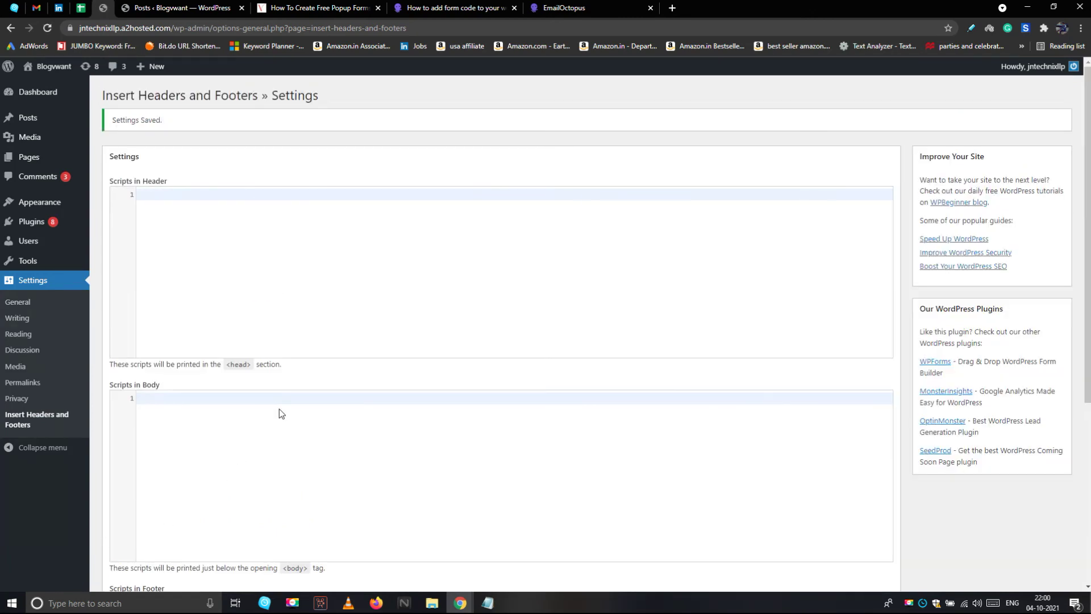
click(167, 11)
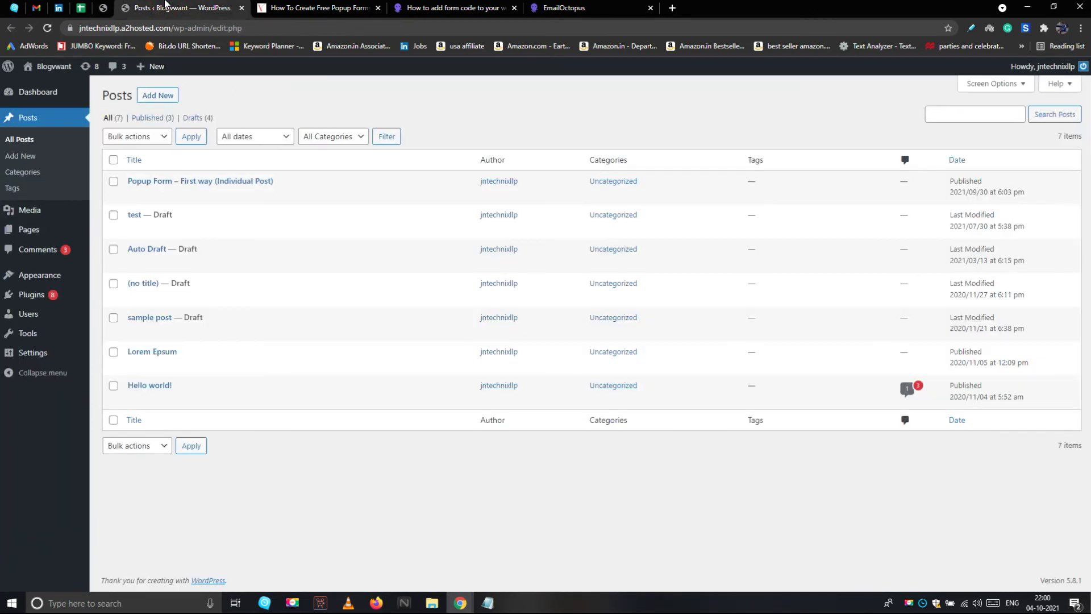
Open the Lorem Epsum post's View link in a new tab and switch to it
mouse_move(179, 358)
right_click(219, 364)
click(212, 366)
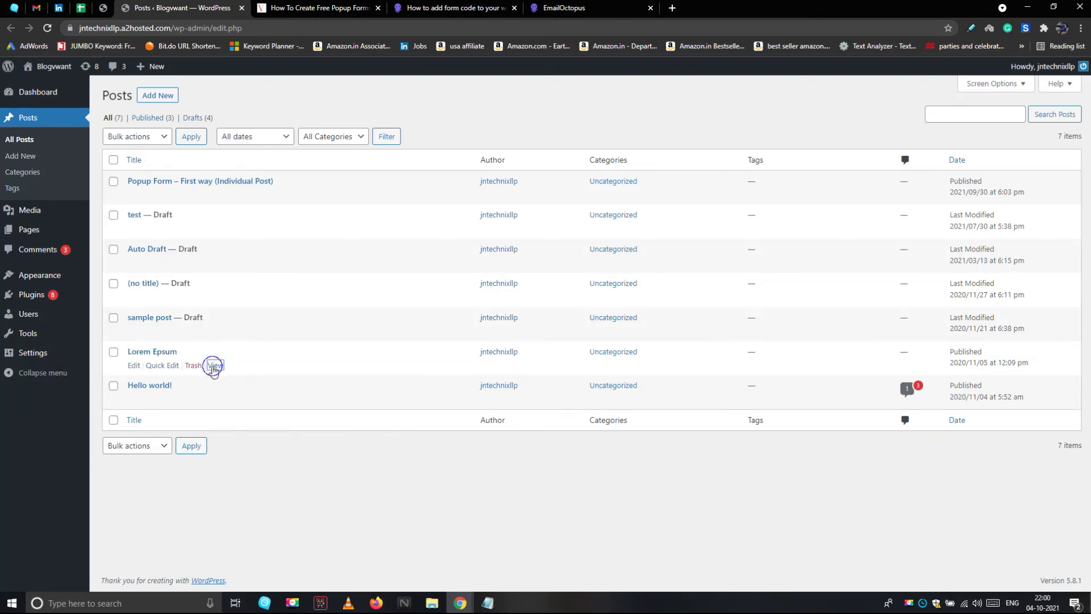
right_click(213, 367)
click(236, 377)
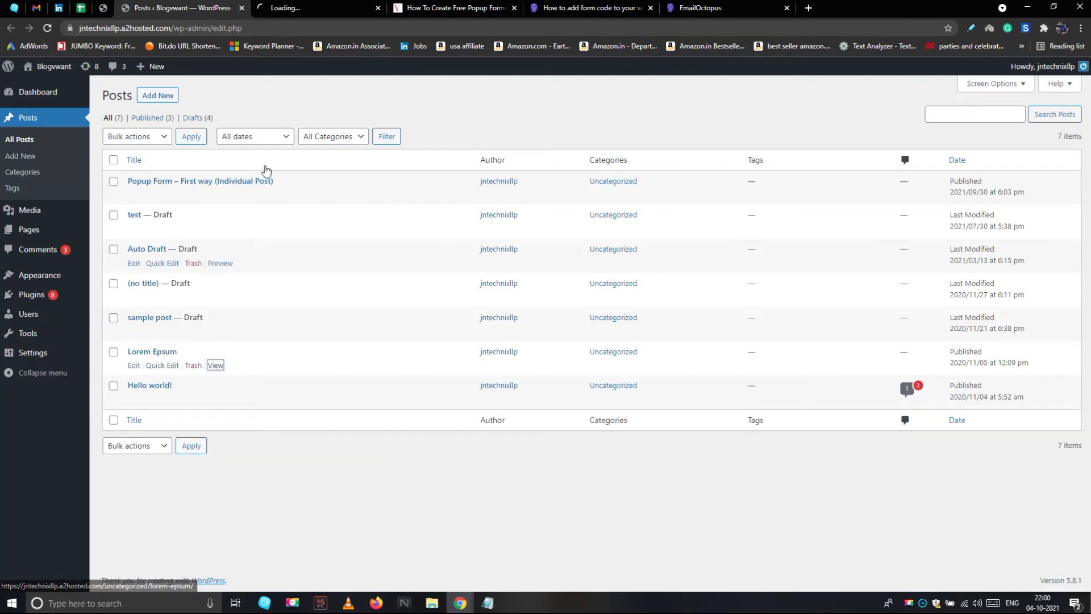
click(309, 12)
scroll(318, 113, down, 3)
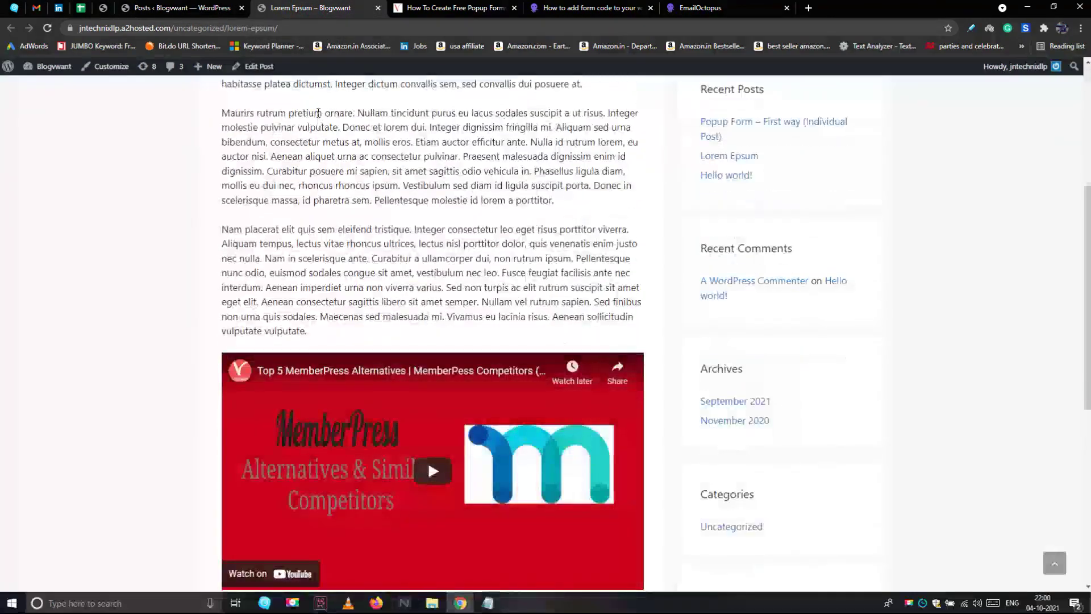
scroll(318, 113, up, 3)
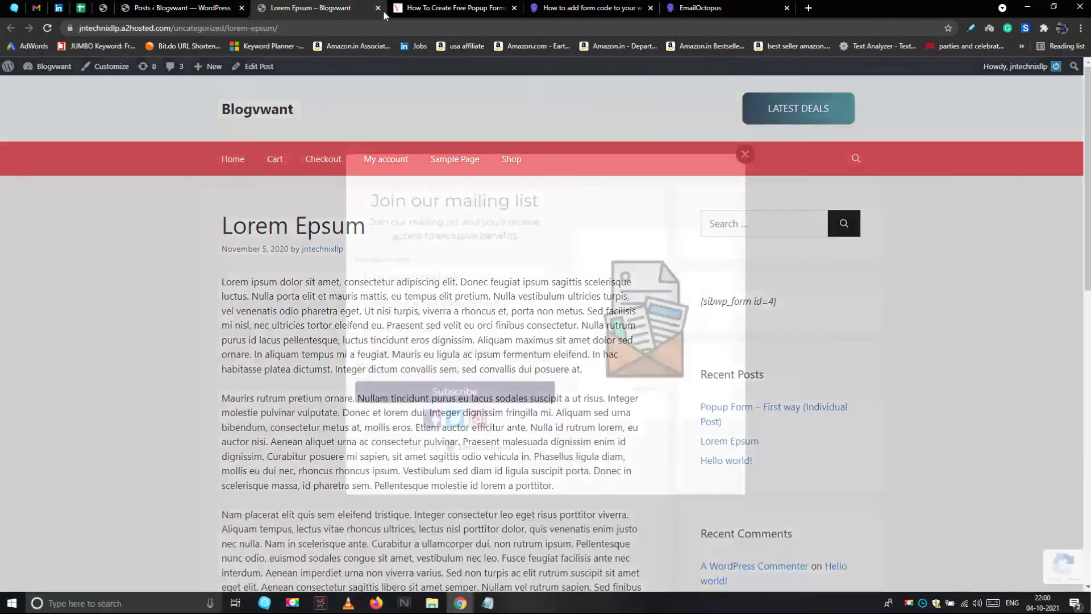